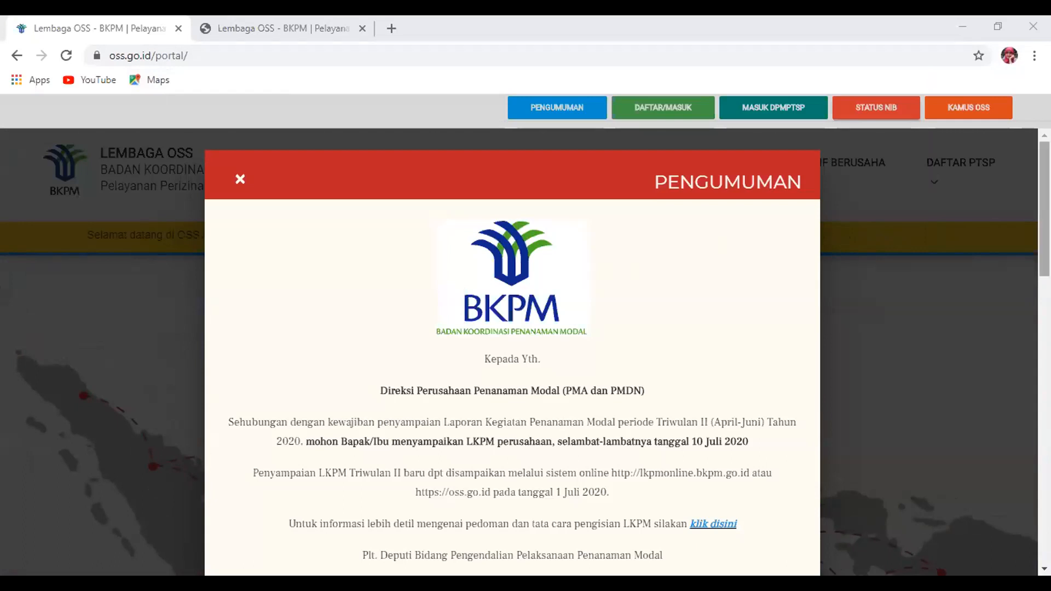
# Scroll the OSS homepage and close the PENGUMUMAN announcement notice
pyautogui.scroll(-1, 513, 350)
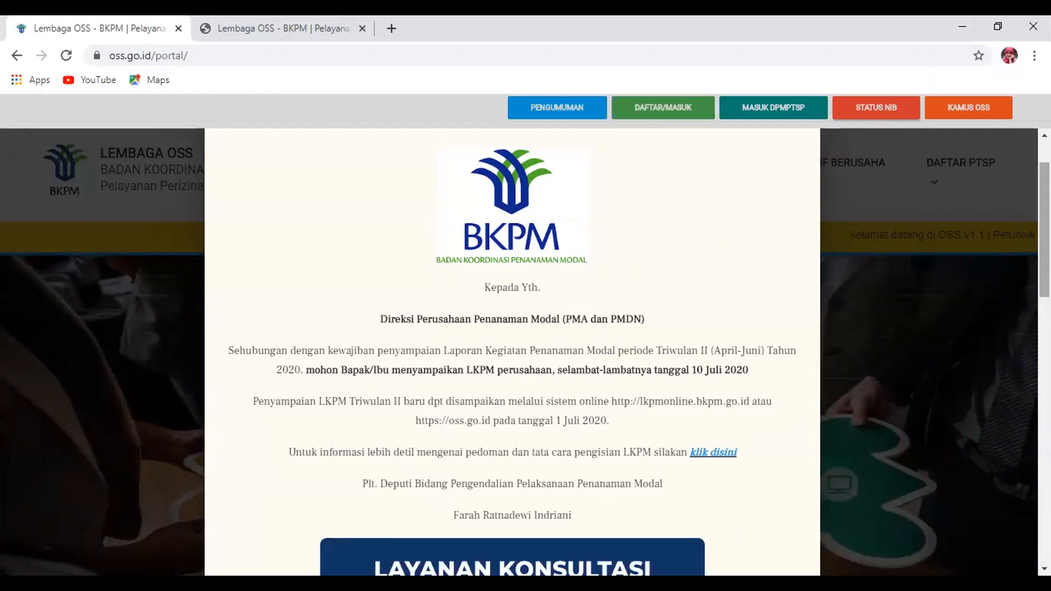
pyautogui.scroll(-3, 512, 350)
pyautogui.scroll(-4, 512, 350)
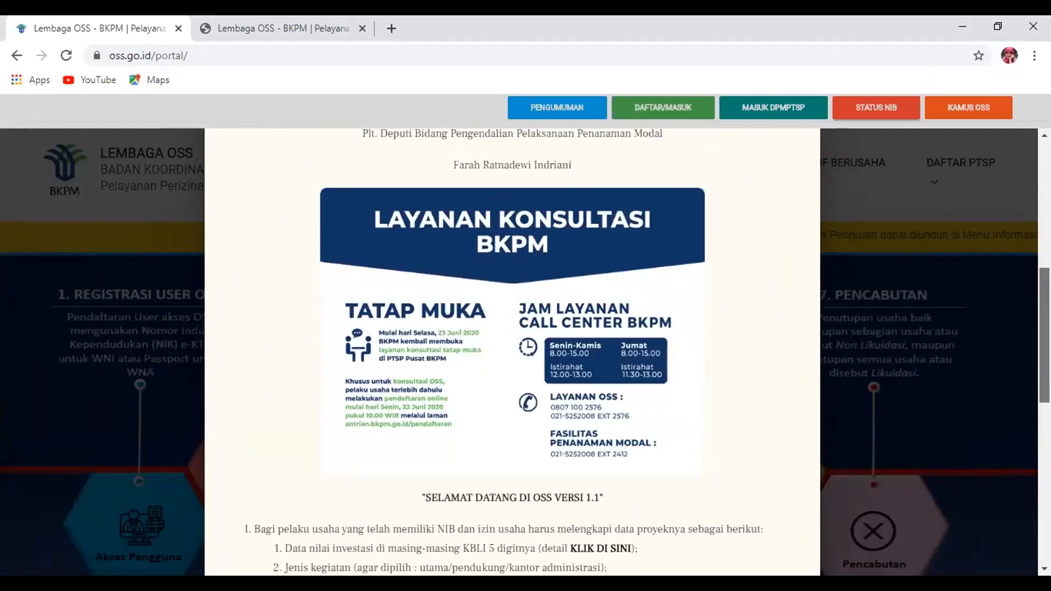
pyautogui.scroll(4, 513, 350)
pyautogui.scroll(-2, 512, 350)
pyautogui.scroll(-15, 512, 350)
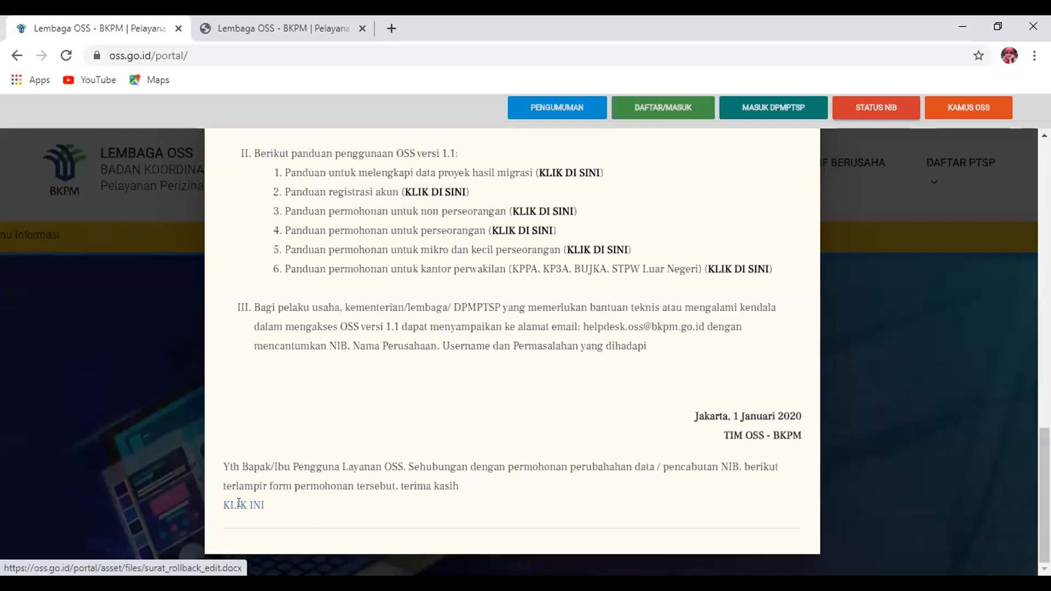
pyautogui.scroll(20, 512, 350)
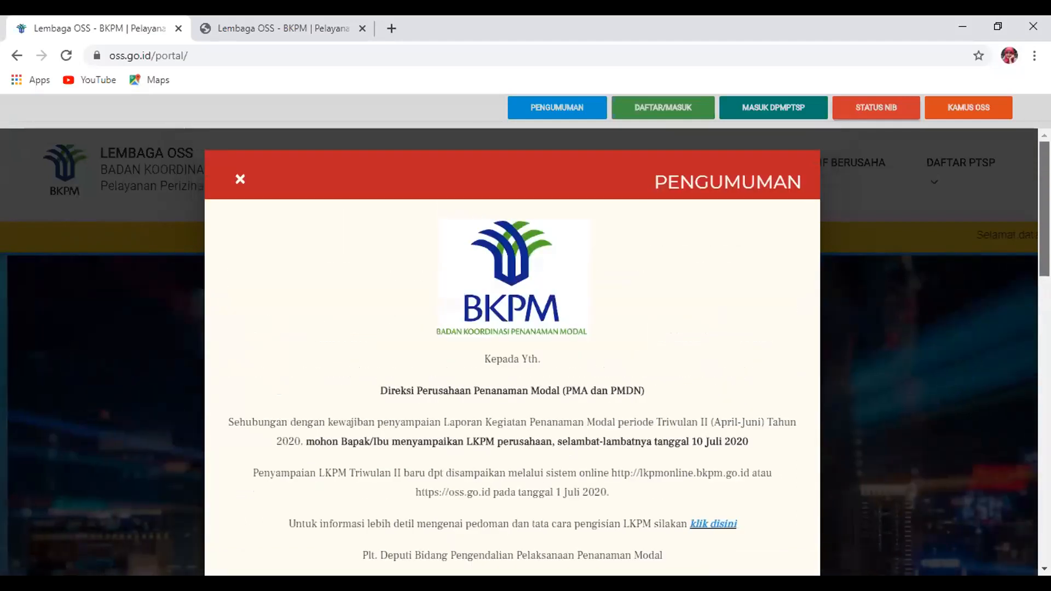
pyautogui.click(240, 179)
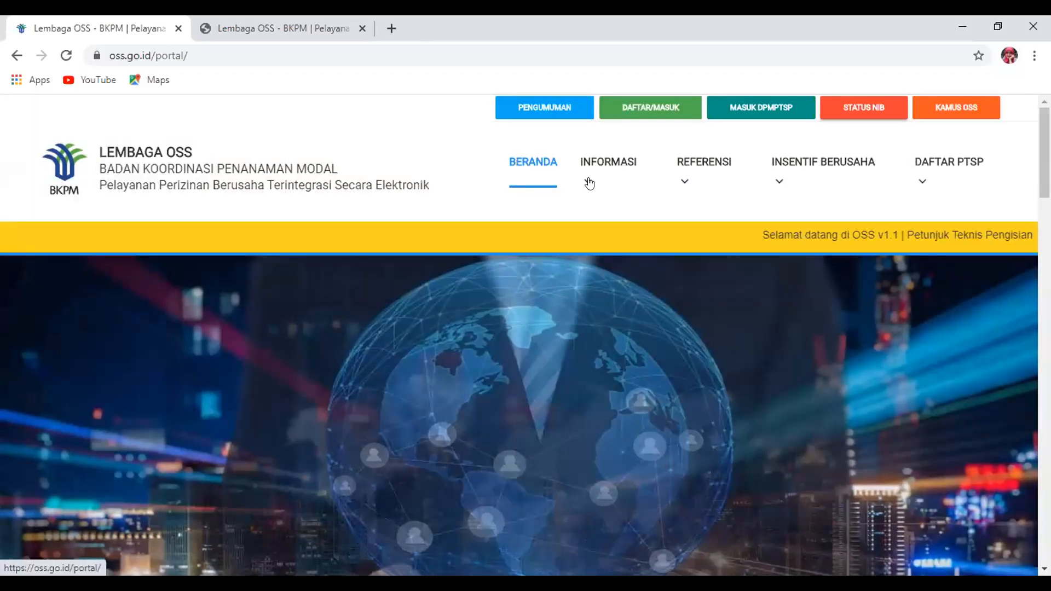
# Browse INFORMASI > Petunjuk Teknis Pengisian guide categories, then bring up the REFERENSI dropdown
pyautogui.click(599, 185)
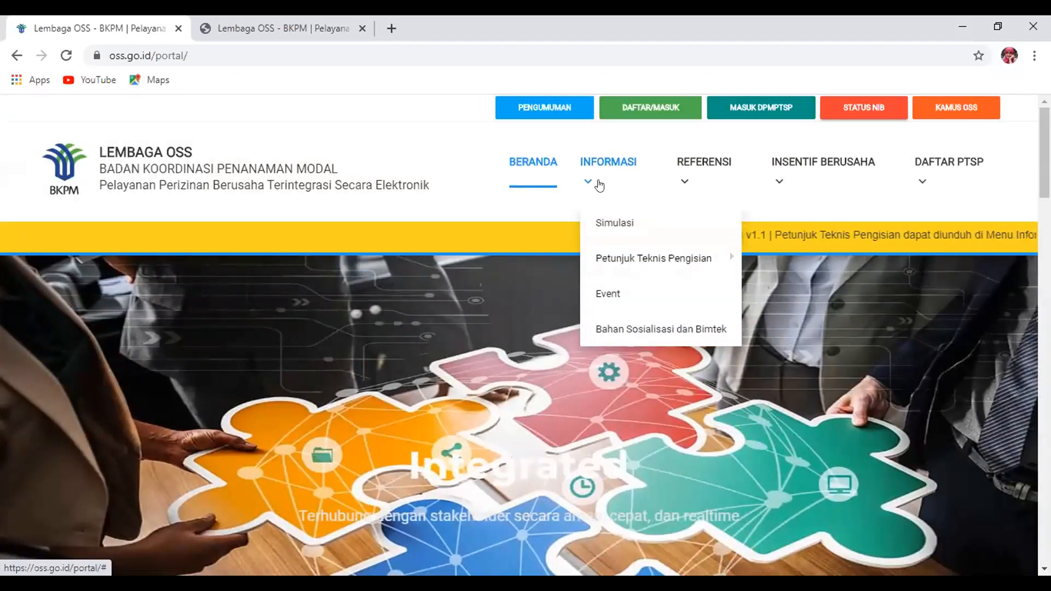
pyautogui.moveTo(615, 265)
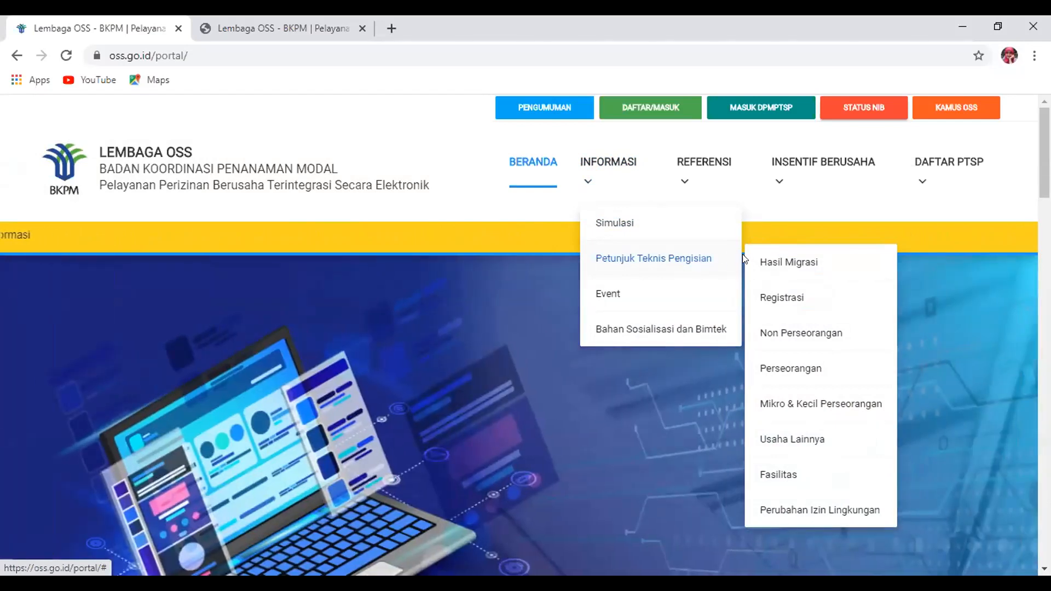
pyautogui.click(697, 254)
pyautogui.click(609, 196)
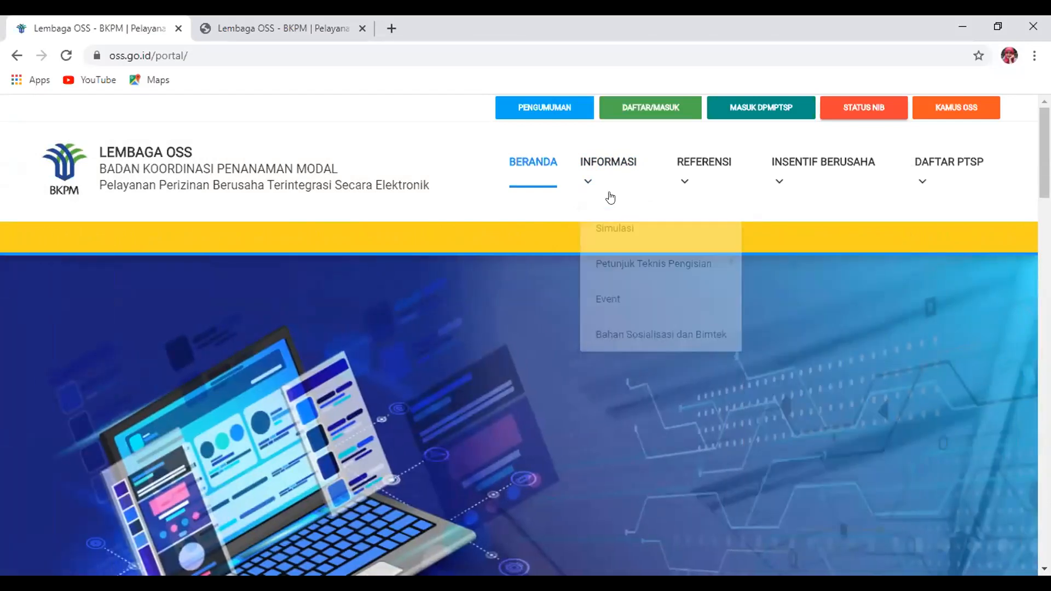
pyautogui.moveTo(680, 258)
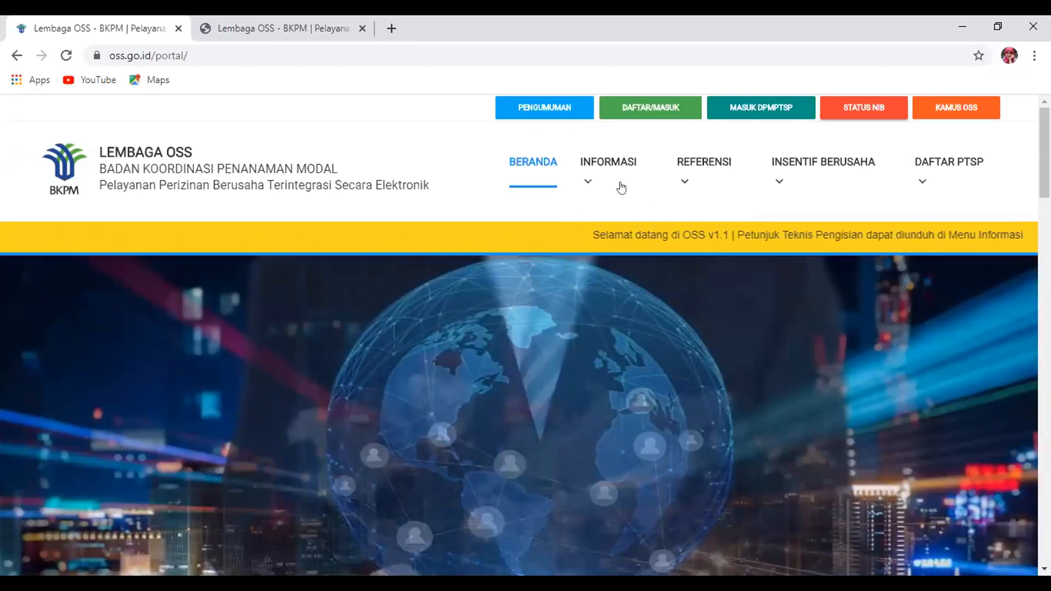
pyautogui.moveTo(680, 173)
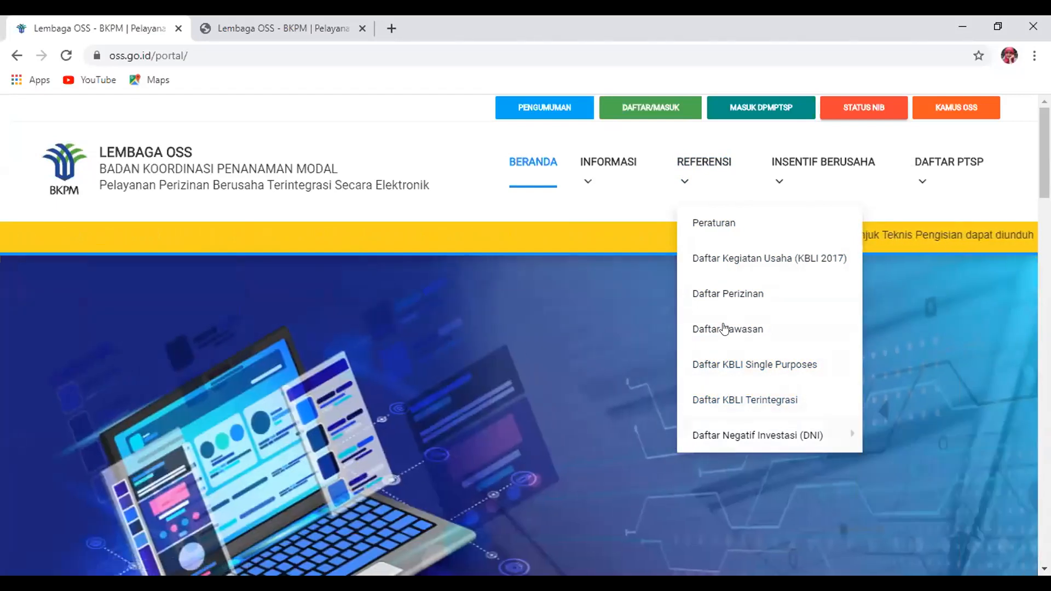
# Search the KBLI 2017 activity list for 'konstruksi' and go to results page 3
pyautogui.click(732, 258)
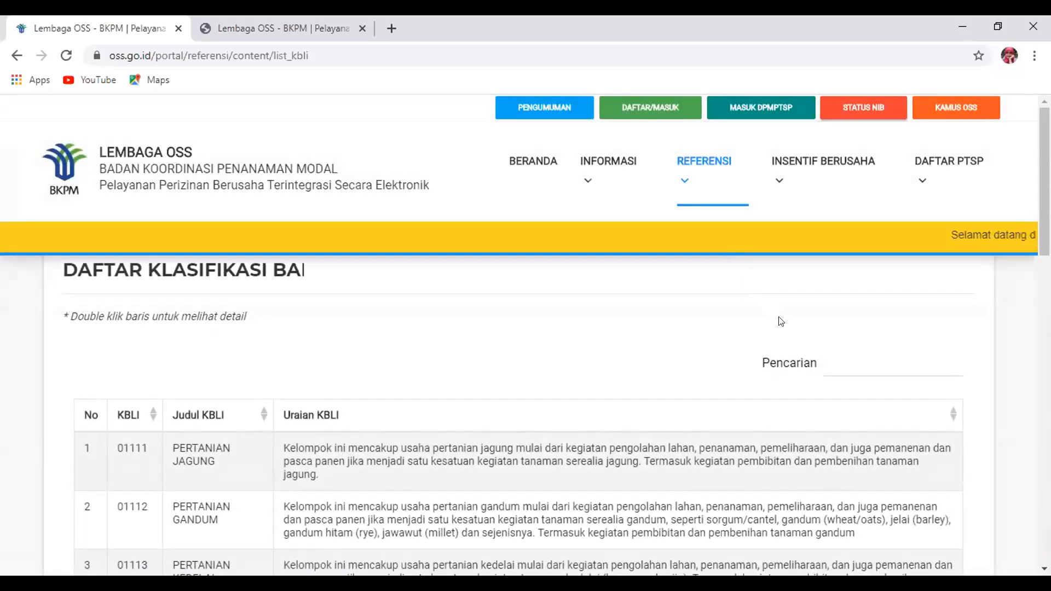
pyautogui.write('ko')
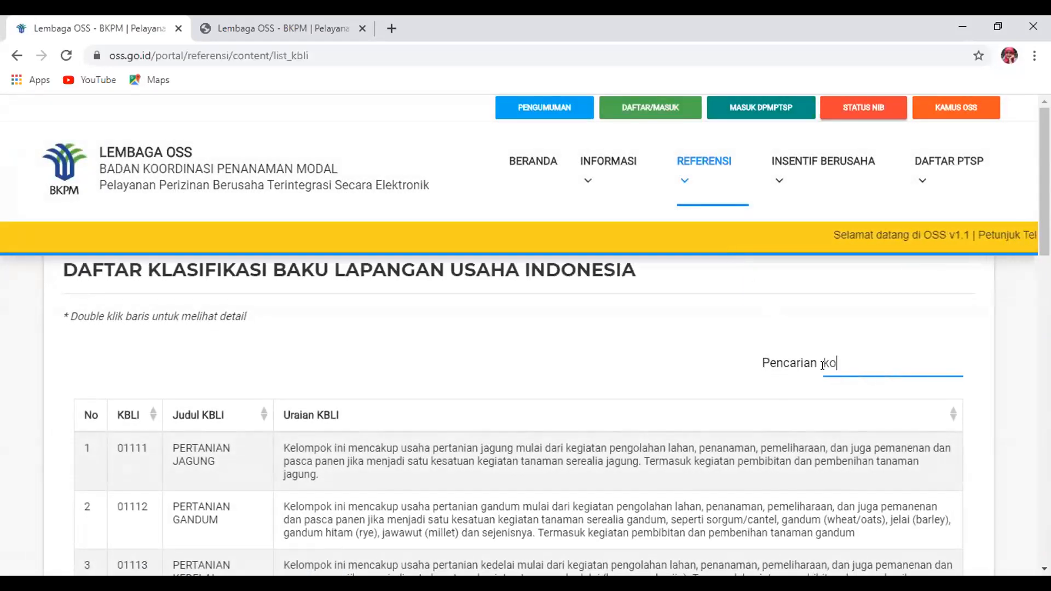
pyautogui.write('nstruksi')
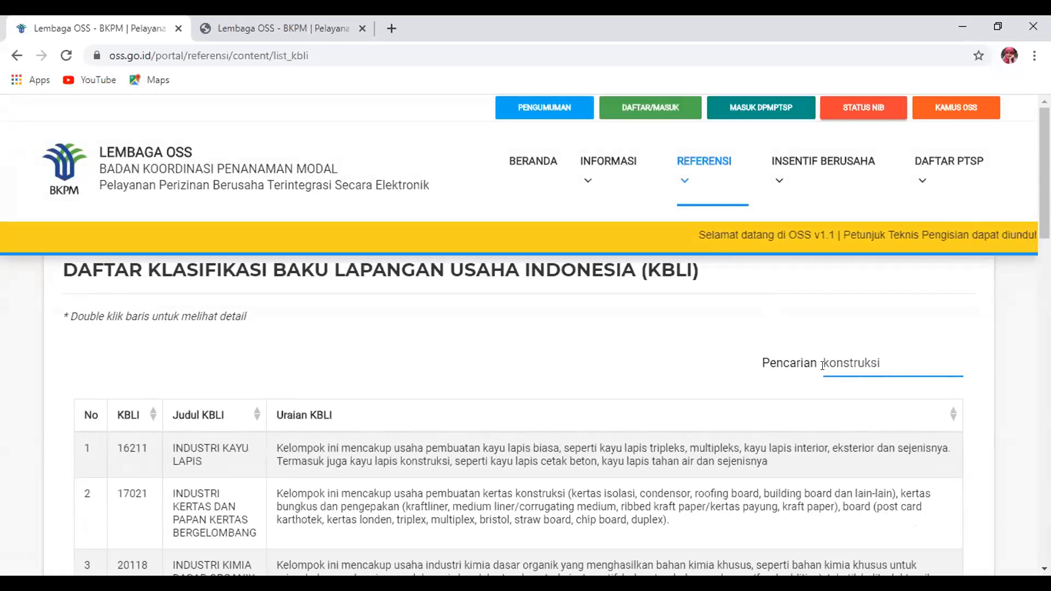
pyautogui.scroll(-10, 822, 365)
pyautogui.scroll(10, 519, 416)
pyautogui.scroll(-1, 519, 416)
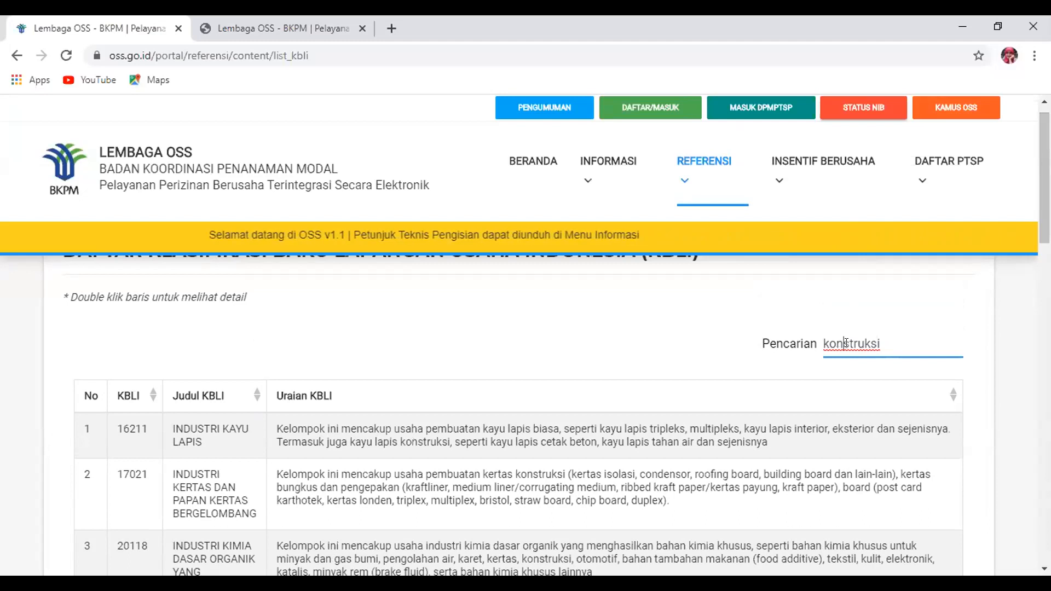
pyautogui.scroll(-15, 843, 343)
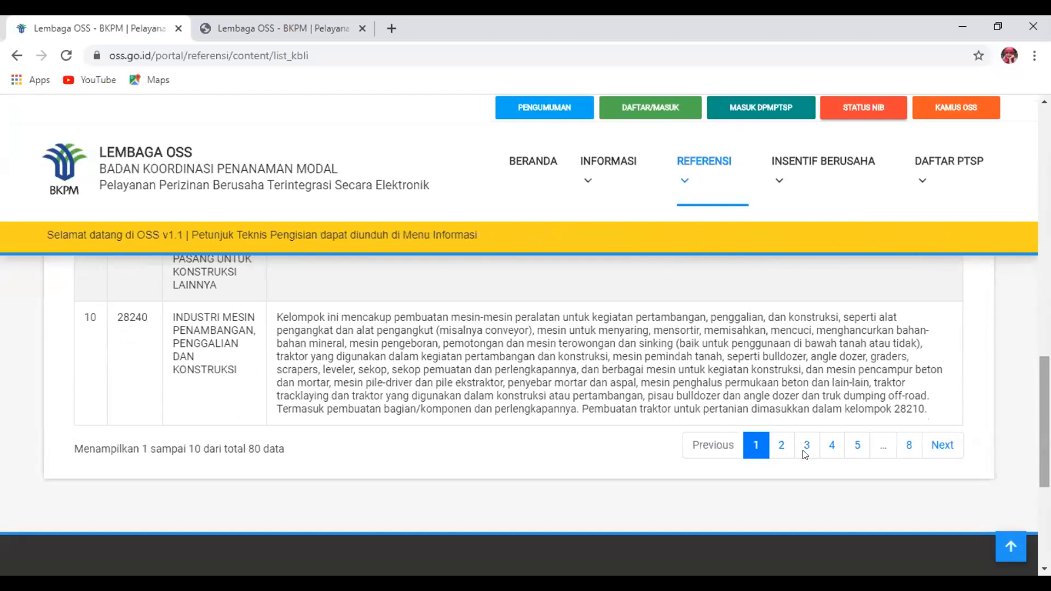
pyautogui.click(805, 448)
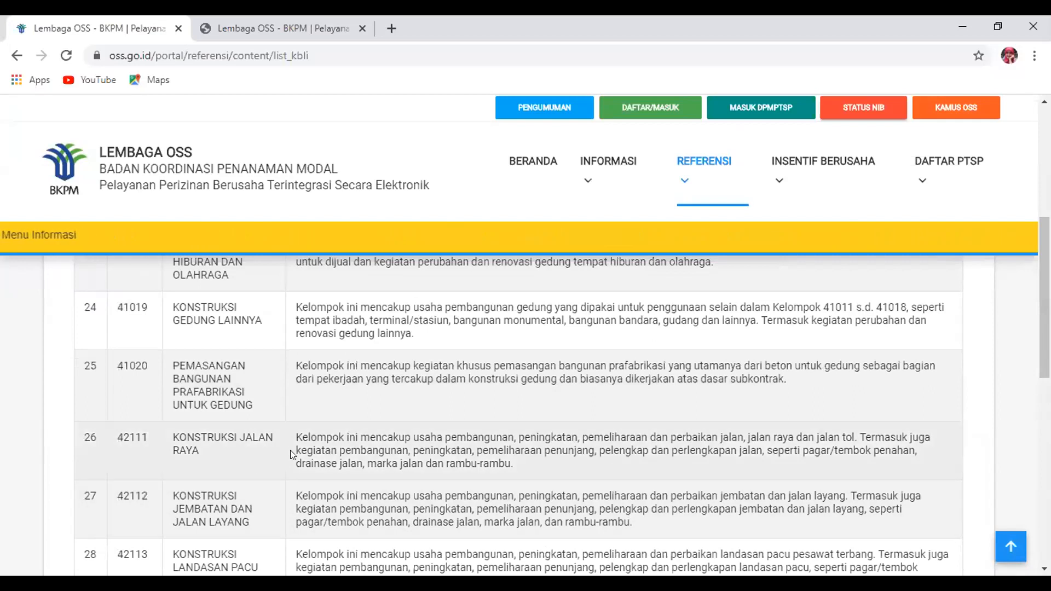
pyautogui.doubleClick(190, 441)
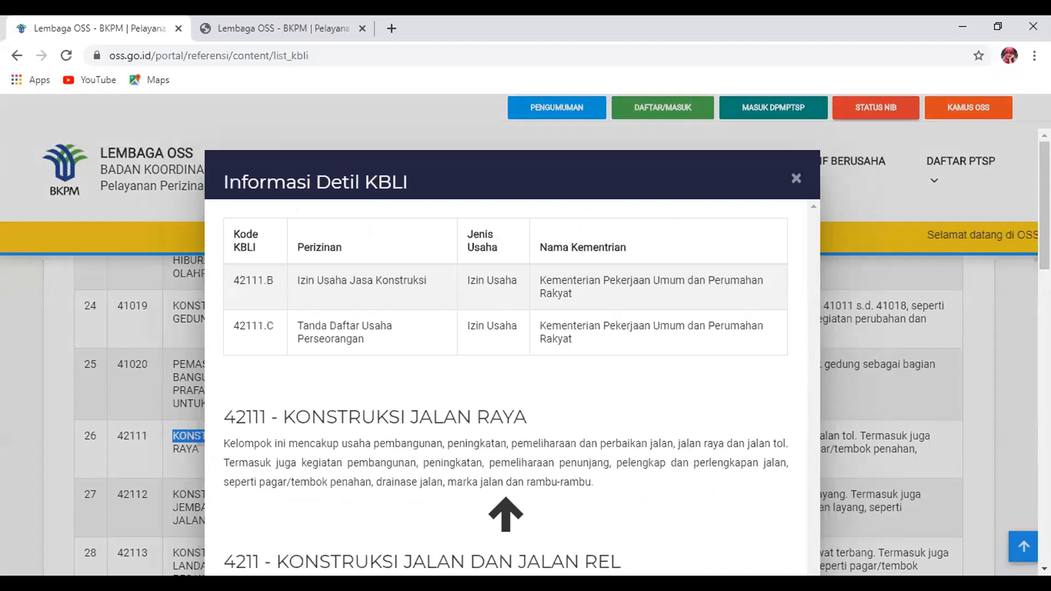
pyautogui.scroll(-18, 506, 384)
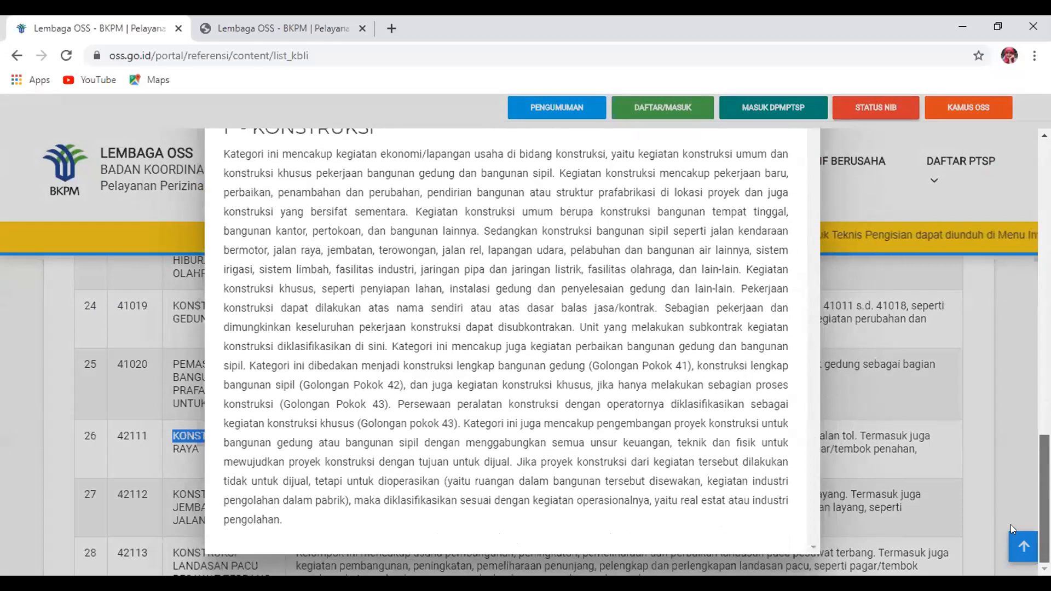
pyautogui.scroll(10, 1010, 524)
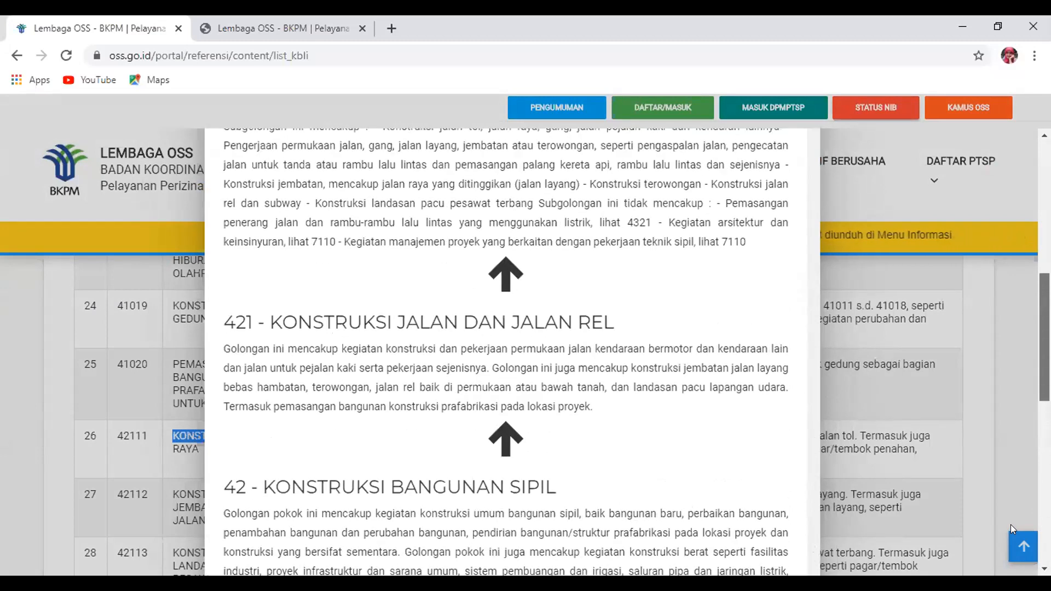
pyautogui.scroll(-4, 1011, 525)
pyautogui.scroll(7, 1010, 525)
pyautogui.scroll(6, 512, 356)
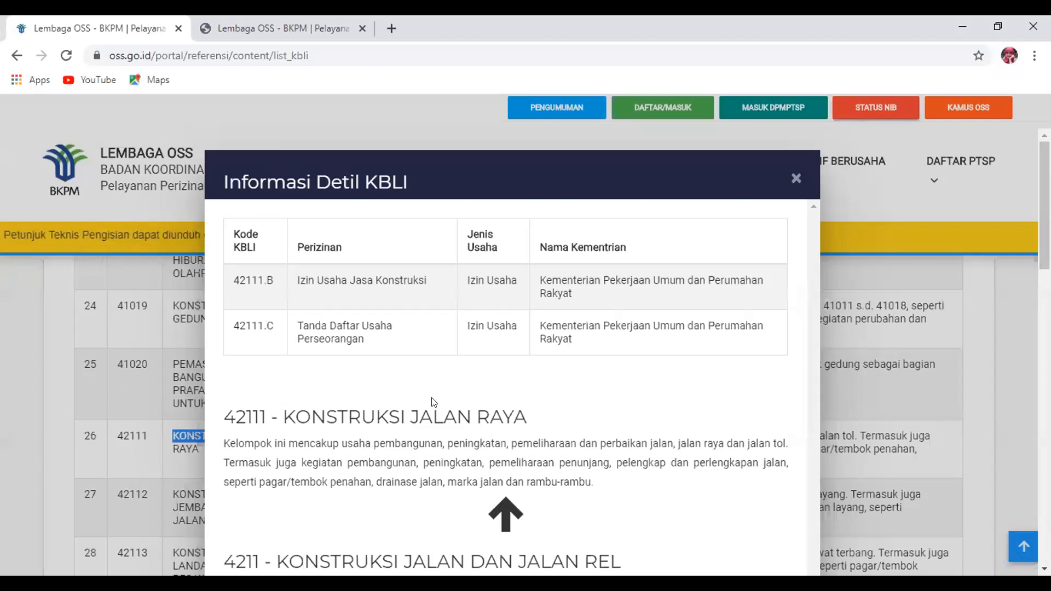
pyautogui.moveTo(294, 281); pyautogui.dragTo(431, 285)
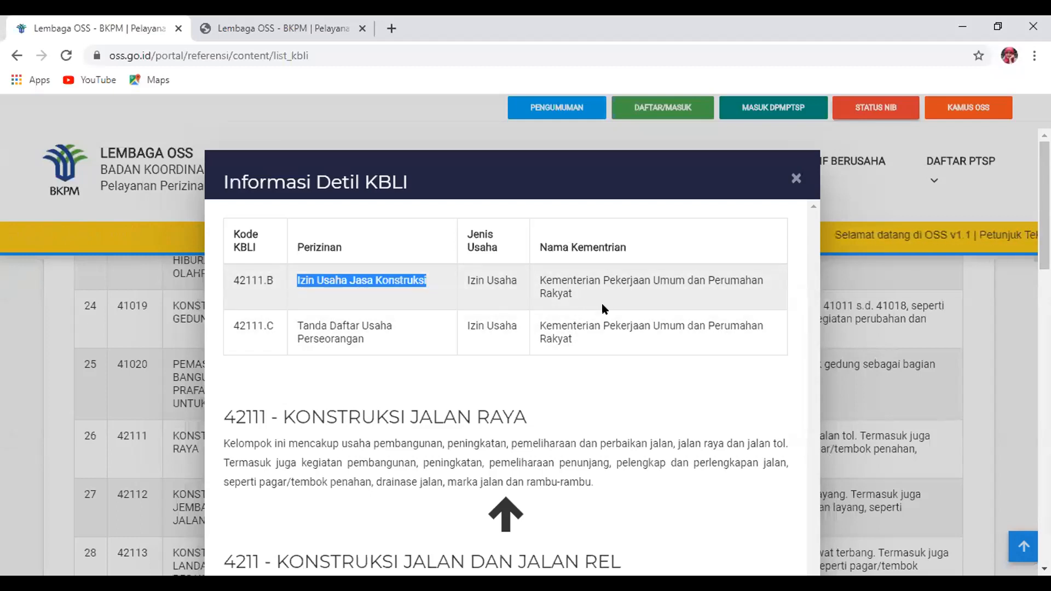
pyautogui.click(795, 179)
pyautogui.moveTo(798, 185)
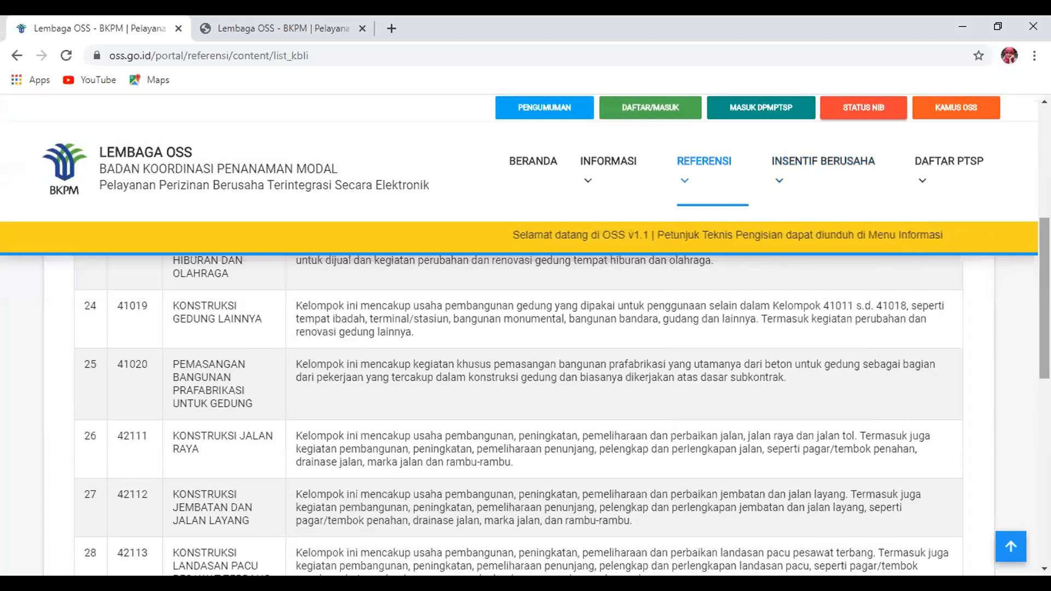
pyautogui.scroll(2, 517, 416)
pyautogui.scroll(-1, 518, 416)
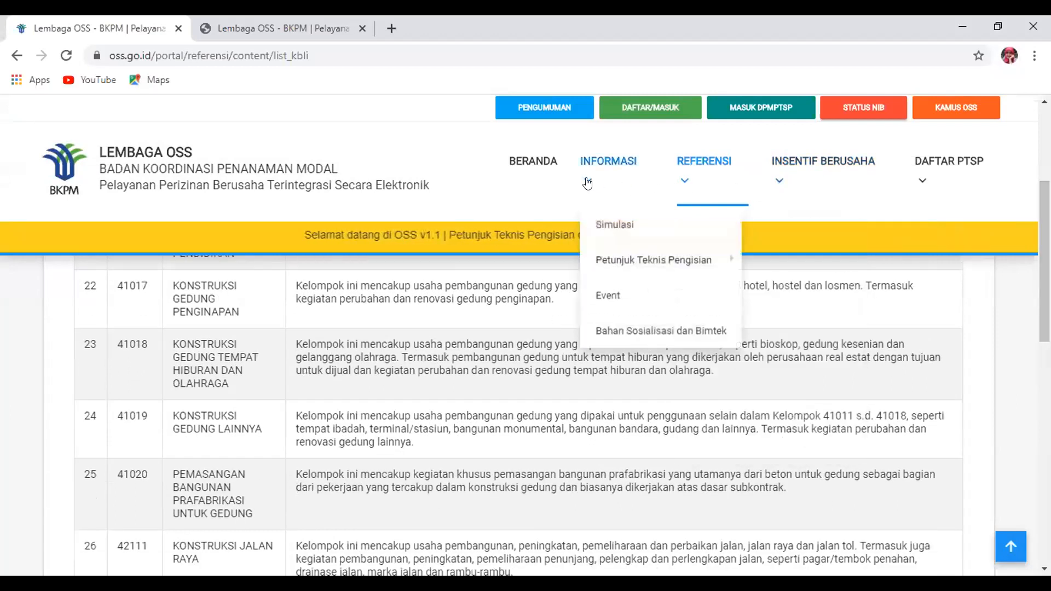
pyautogui.moveTo(836, 174)
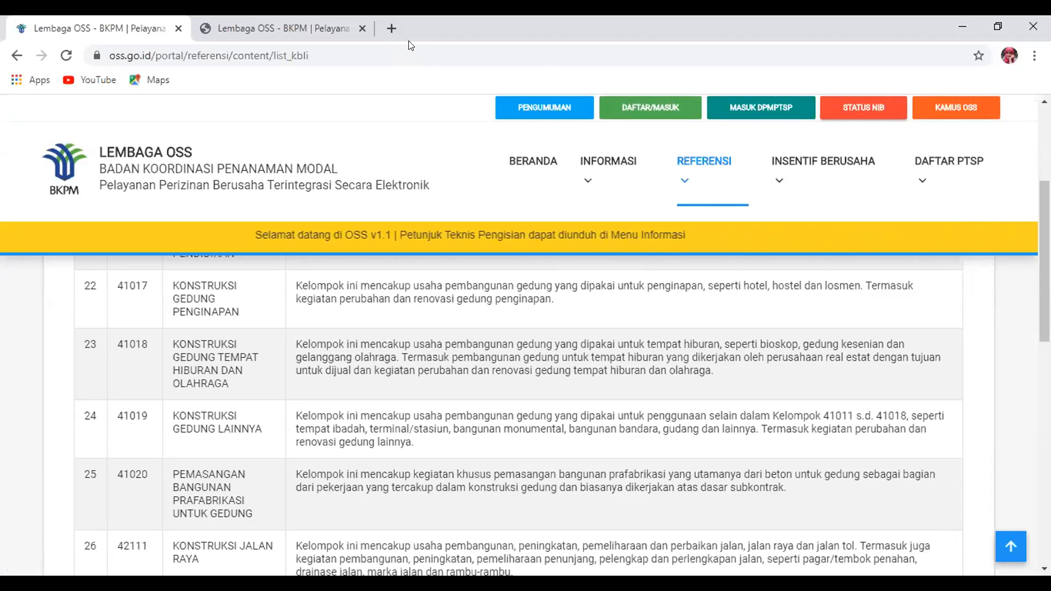
# Enter app.oss.go.id and open PERMOHONAN > NON PERSEORANGAN > TRACKING for issued NIBs
pyautogui.click(644, 108)
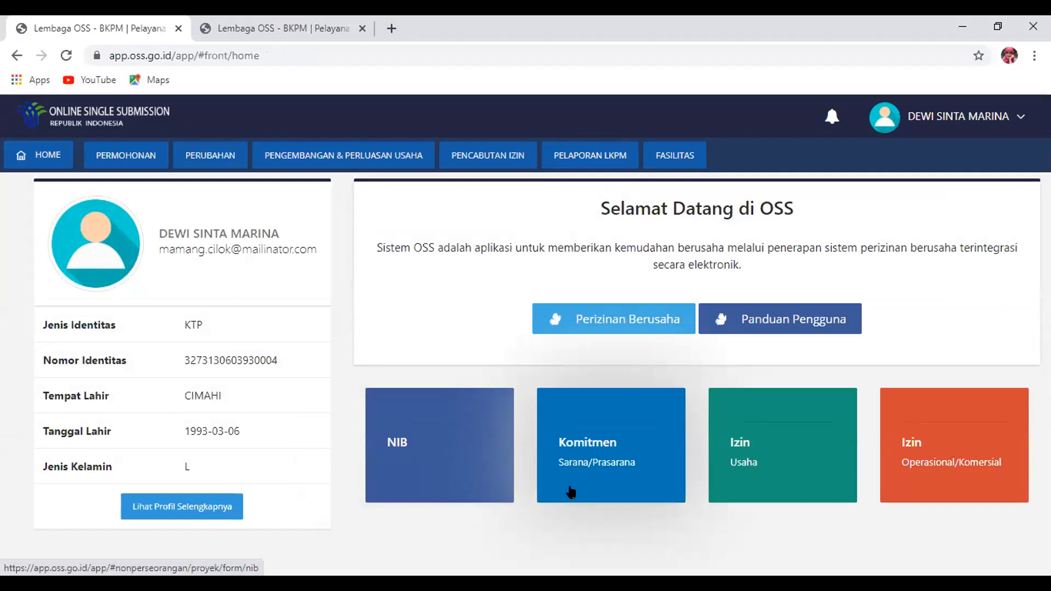
pyautogui.moveTo(124, 151)
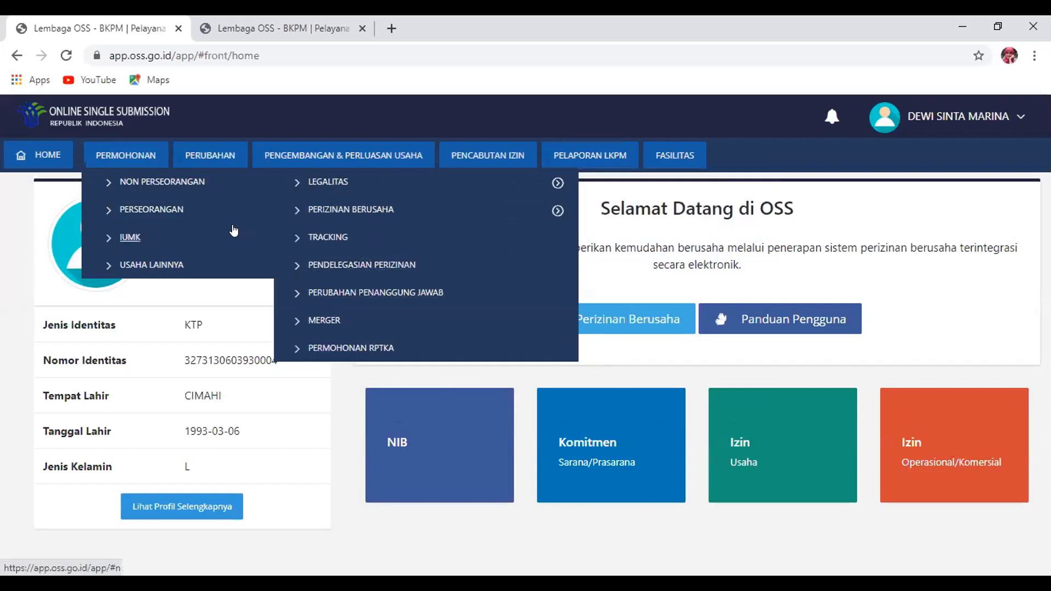
pyautogui.moveTo(375, 189)
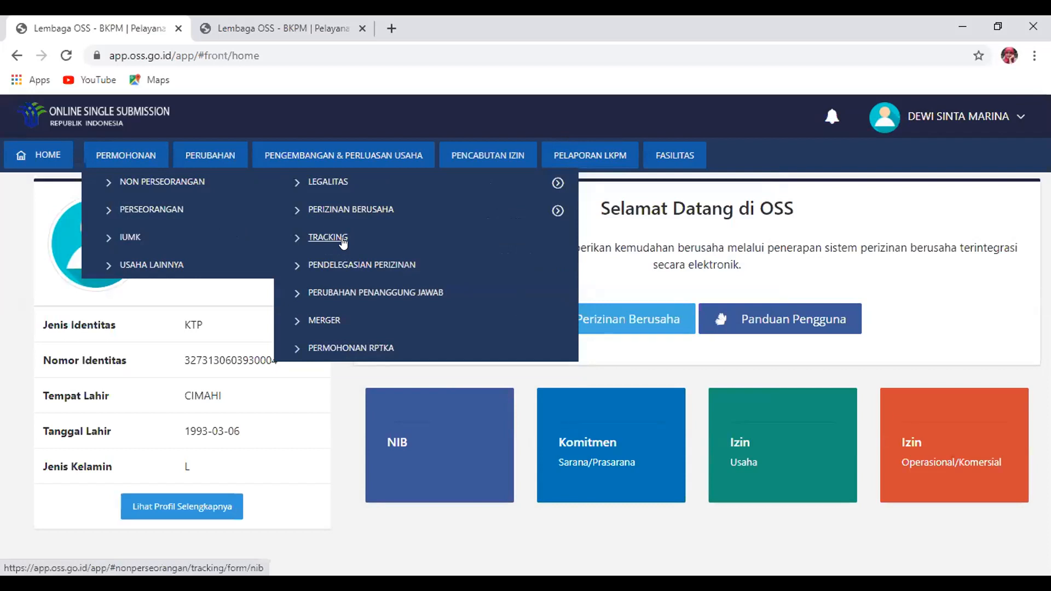
pyautogui.click(343, 243)
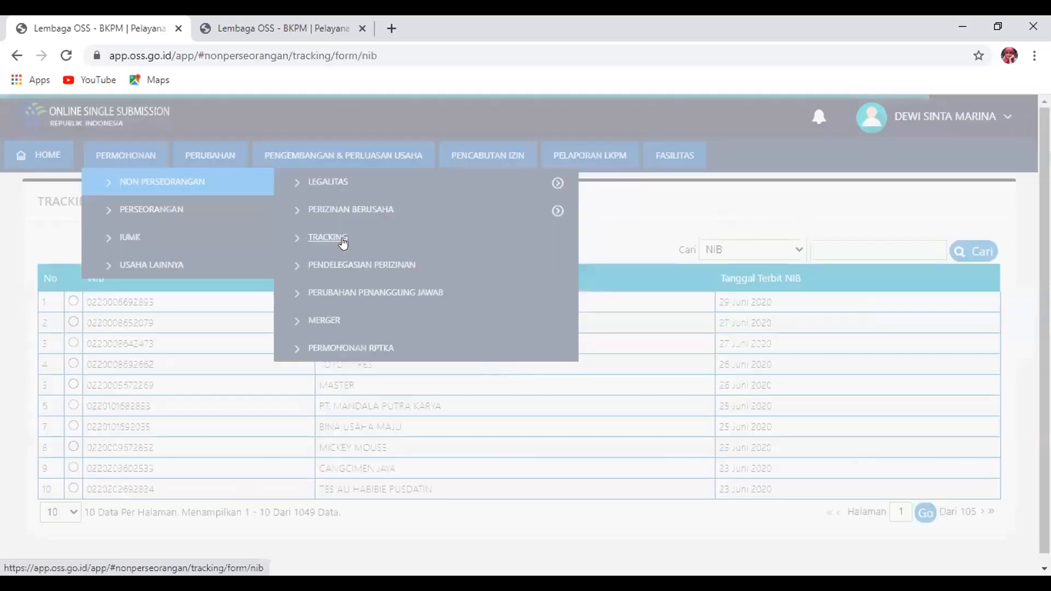
# Inspect CANGCIMEN JAYA's Izin Usaha/Komersial permits and activity details, then close the list
pyautogui.click(98, 467)
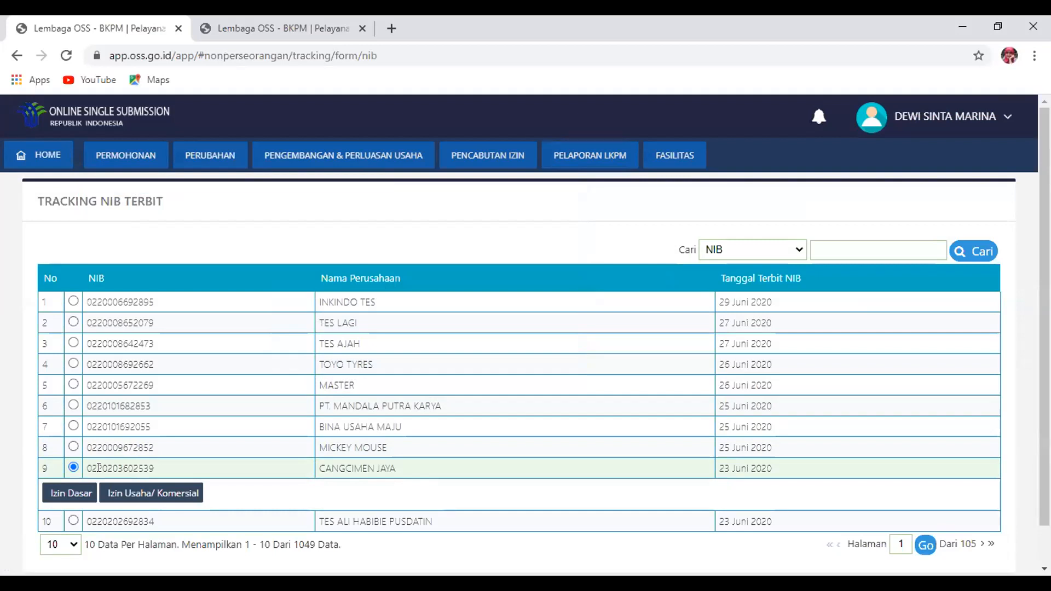
pyautogui.click(145, 496)
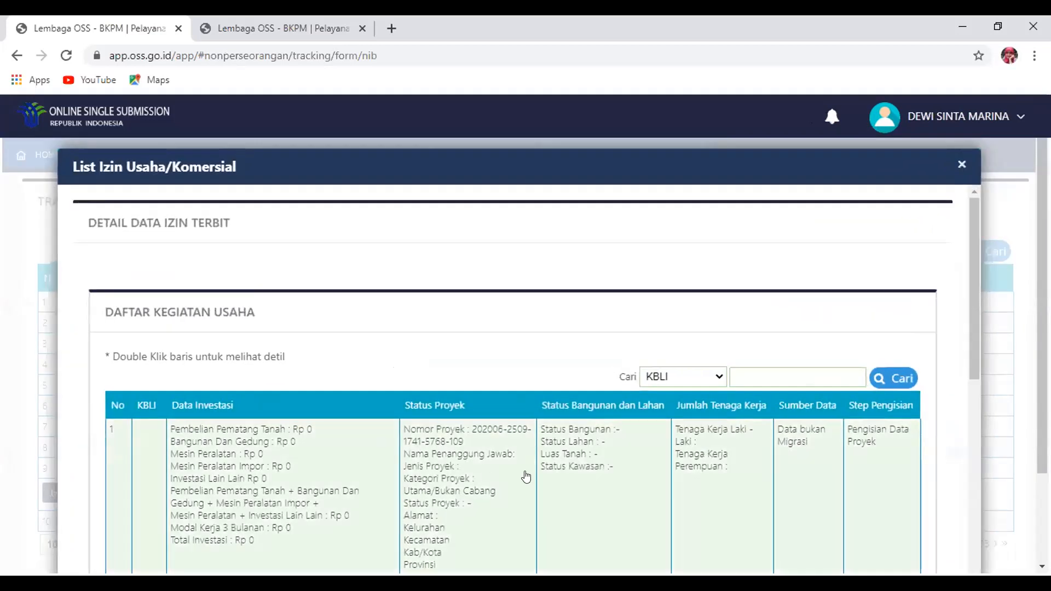
pyautogui.scroll(-2, 602, 482)
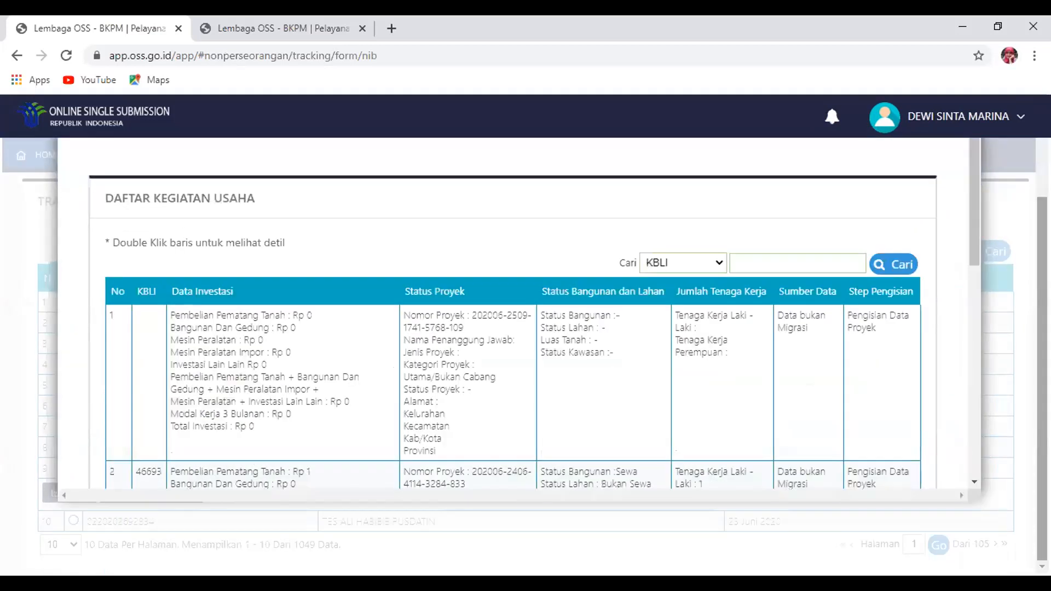
pyautogui.moveTo(320, 482); pyautogui.dragTo(283, 458)
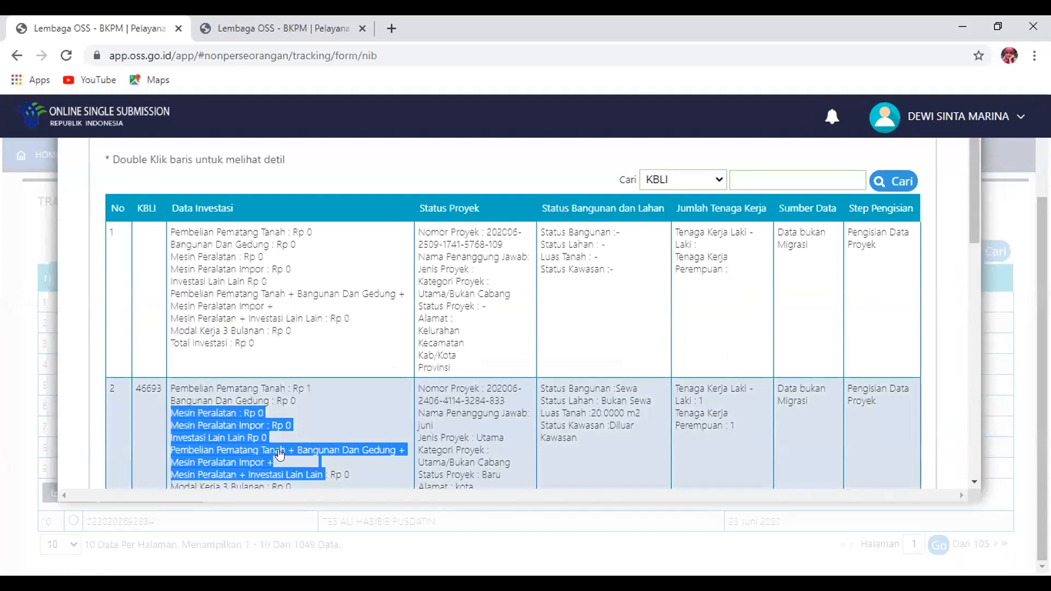
pyautogui.doubleClick(279, 452)
pyautogui.doubleClick(250, 403)
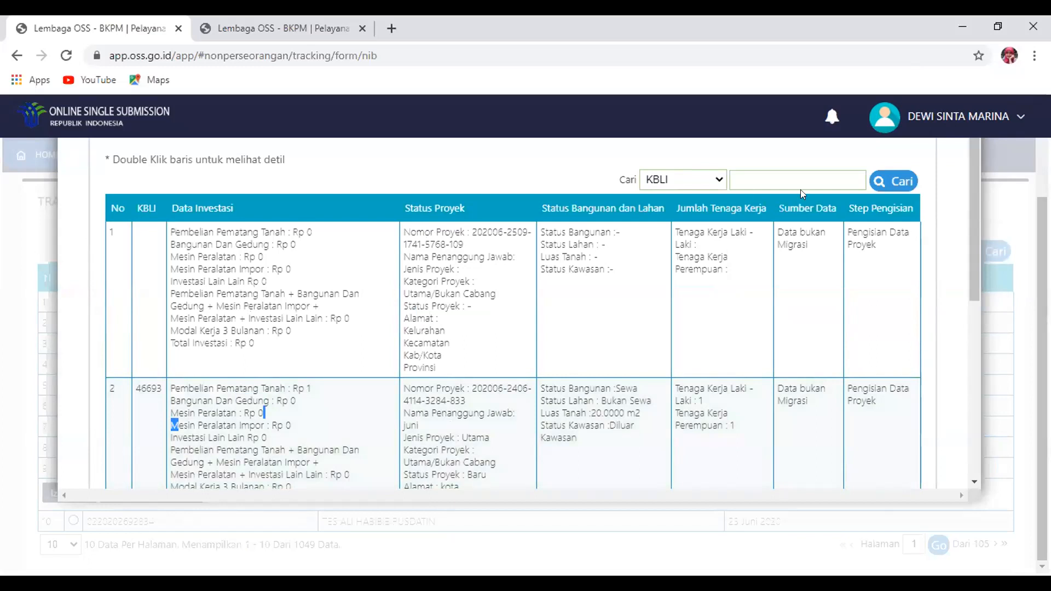
pyautogui.scroll(2, 548, 328)
pyautogui.doubleClick(283, 440)
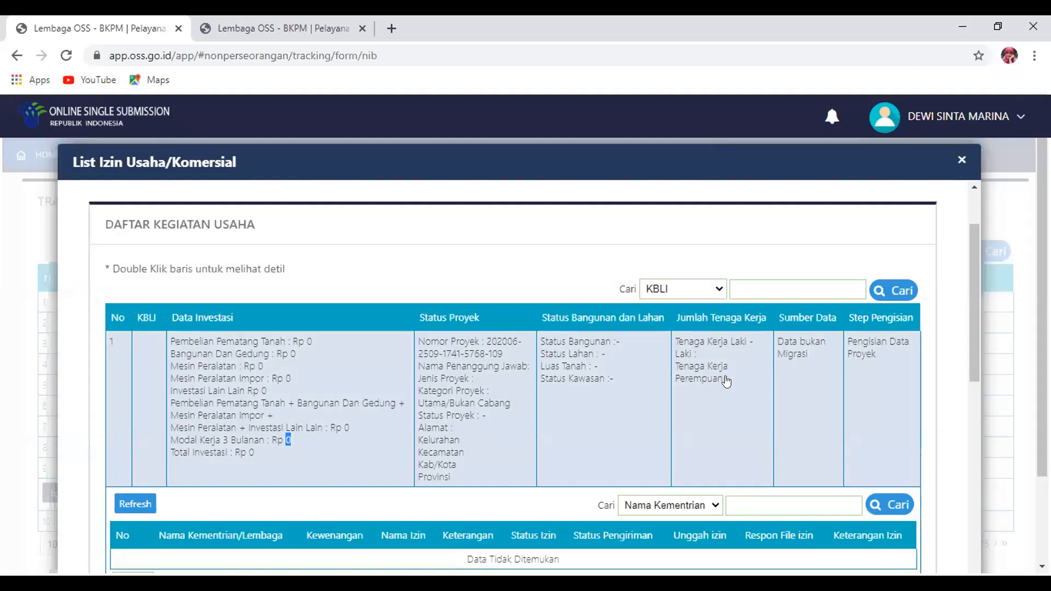
pyautogui.scroll(-2, 496, 286)
pyautogui.scroll(2, 495, 285)
pyautogui.click(962, 159)
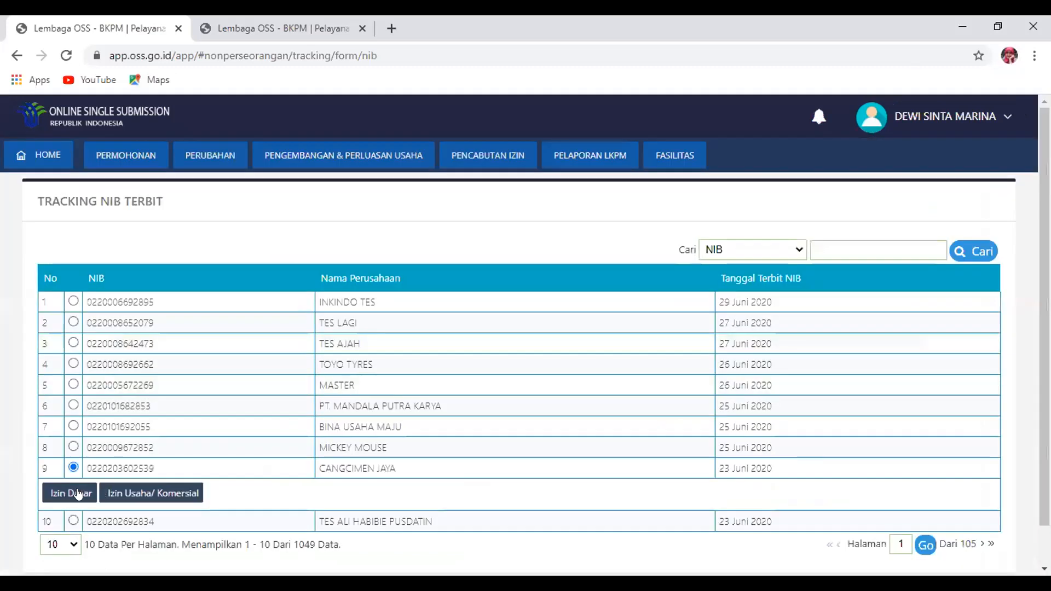
# Review BINA USAHA MAJU's Izin Usaha/Komersial permit list, then close it
pyautogui.click(73, 426)
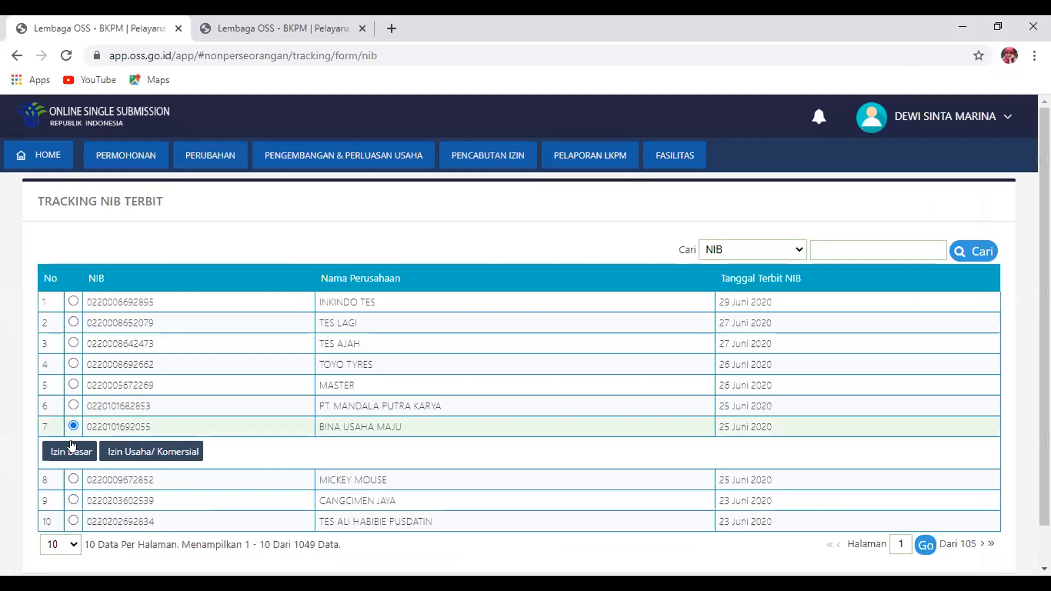
pyautogui.click(108, 454)
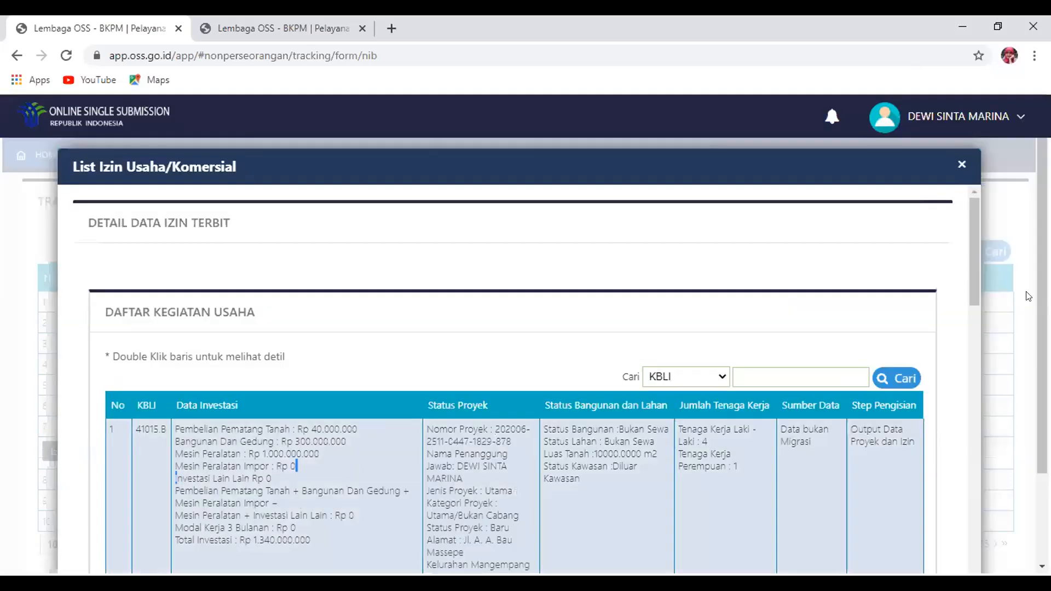
pyautogui.scroll(-4, 963, 355)
pyautogui.scroll(-3, 964, 355)
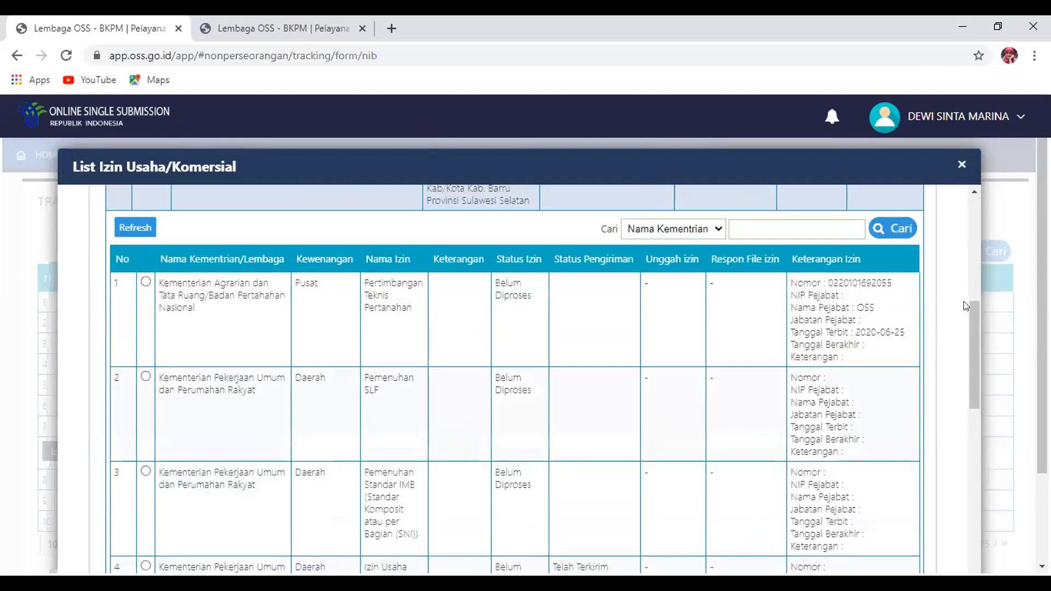
pyautogui.scroll(-3, 975, 337)
pyautogui.scroll(5, 979, 303)
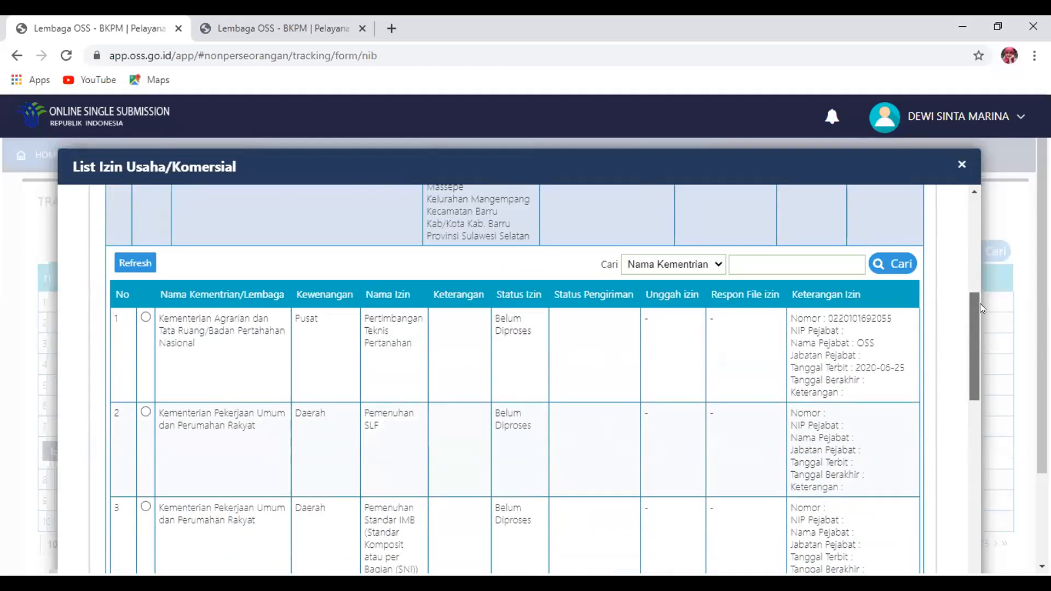
pyautogui.scroll(-8, 980, 350)
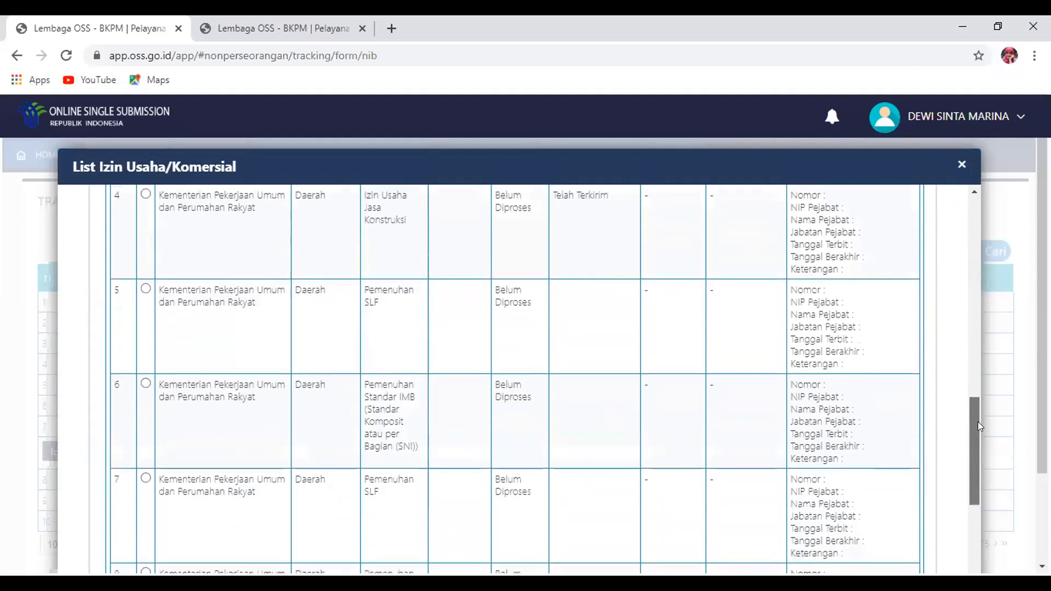
pyautogui.scroll(-2, 978, 425)
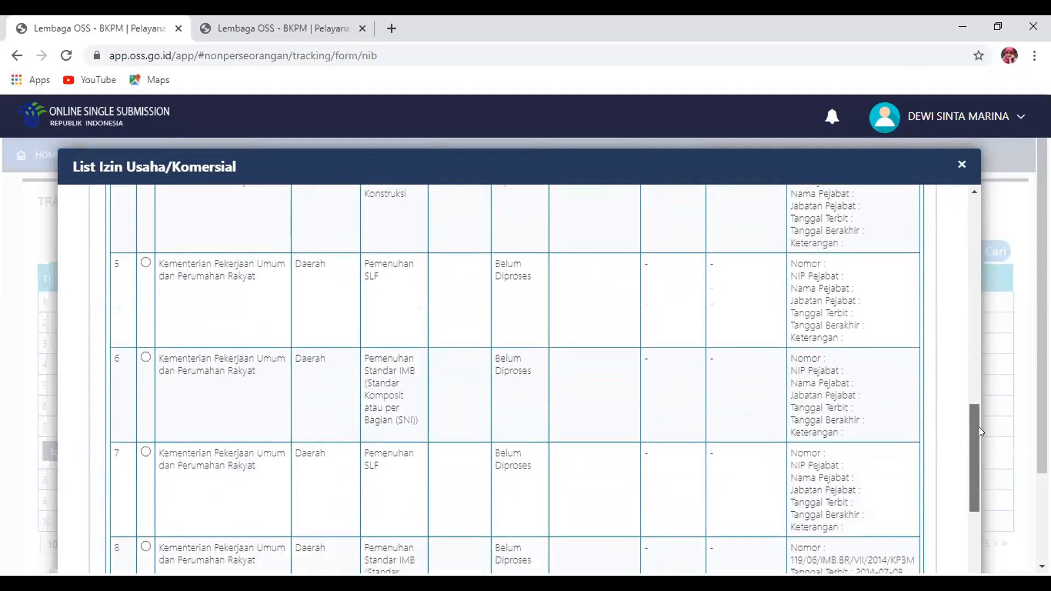
pyautogui.scroll(-1, 977, 450)
pyautogui.scroll(1, 977, 459)
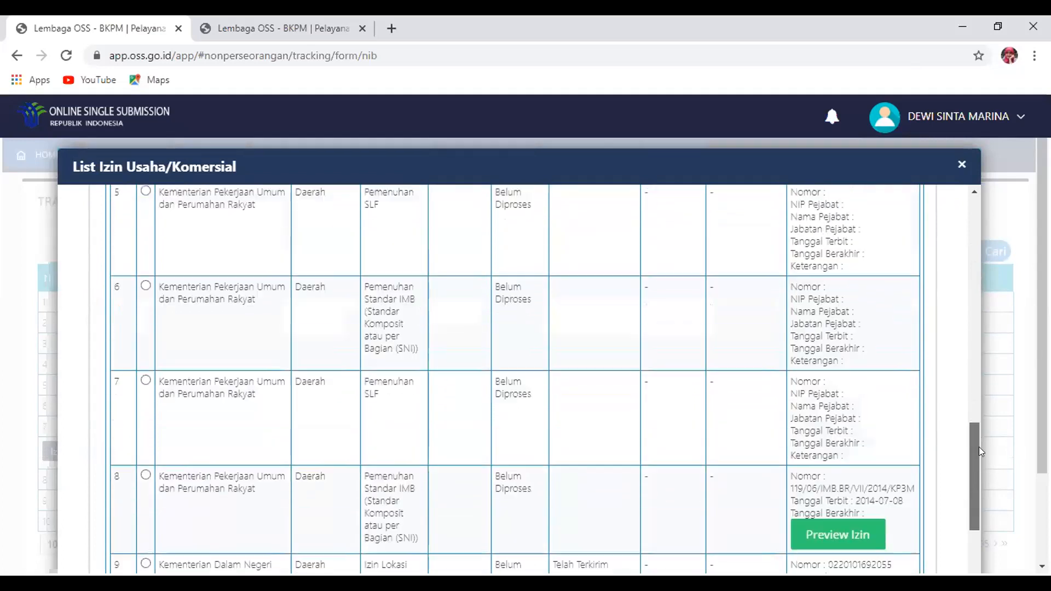
pyautogui.moveTo(979, 446); pyautogui.dragTo(978, 438)
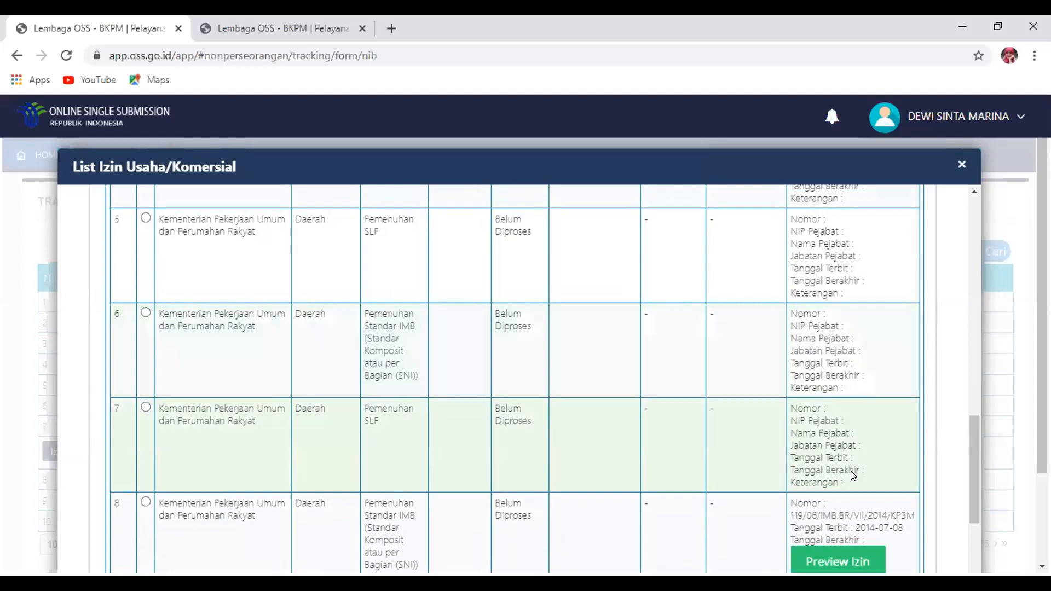
pyautogui.moveTo(974, 470); pyautogui.dragTo(983, 342)
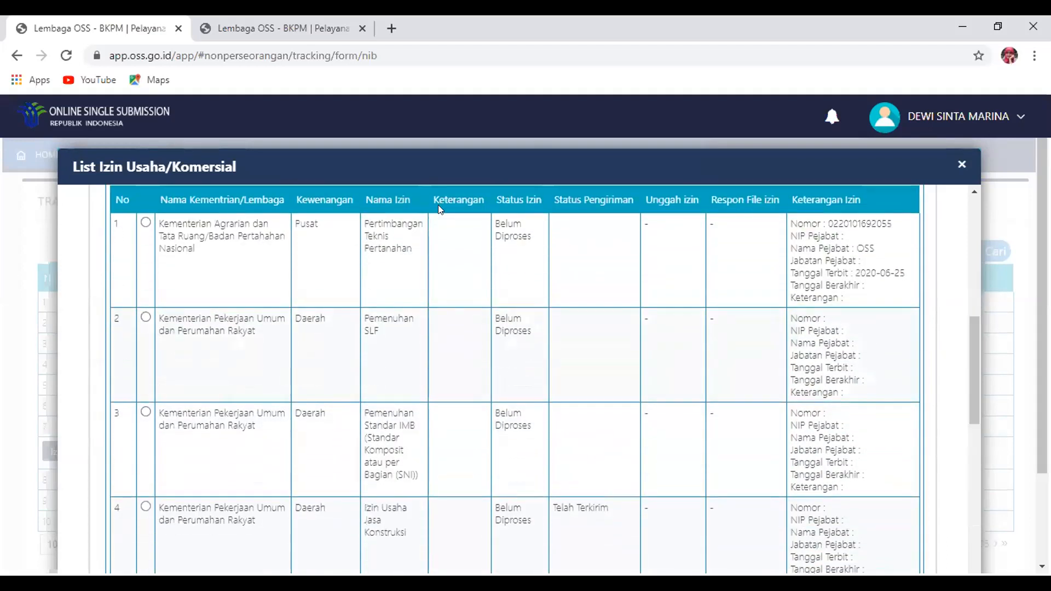
pyautogui.moveTo(966, 343); pyautogui.dragTo(945, 474)
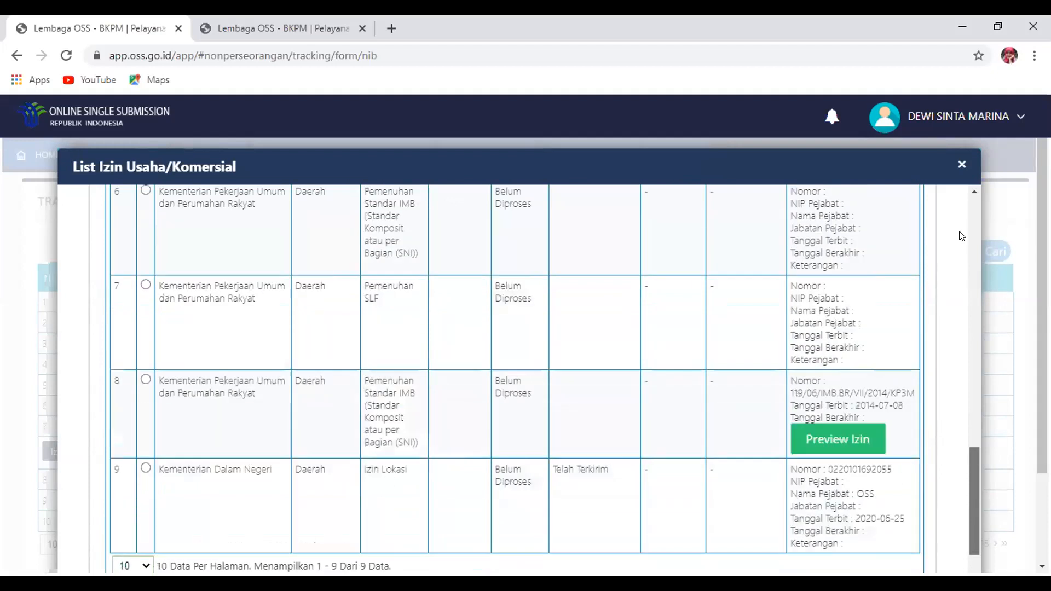
pyautogui.scroll(4, 962, 236)
pyautogui.click(962, 166)
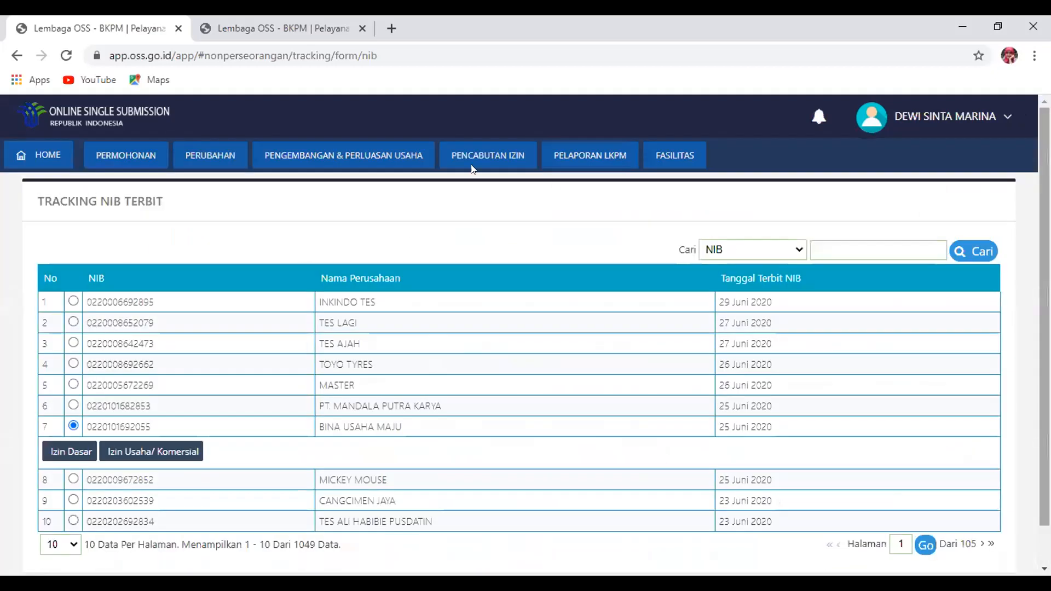
# From HOME, go to Perizinan Berusaha > Perseroan Terbatas (PT) > Pendaftaran NIB PT
pyautogui.click(34, 157)
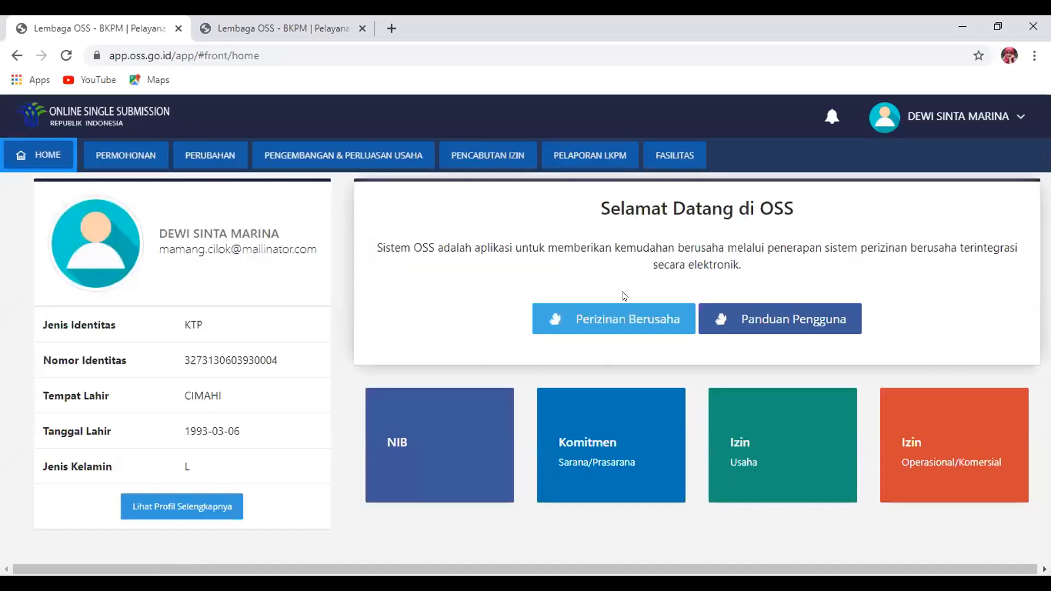
pyautogui.click(608, 310)
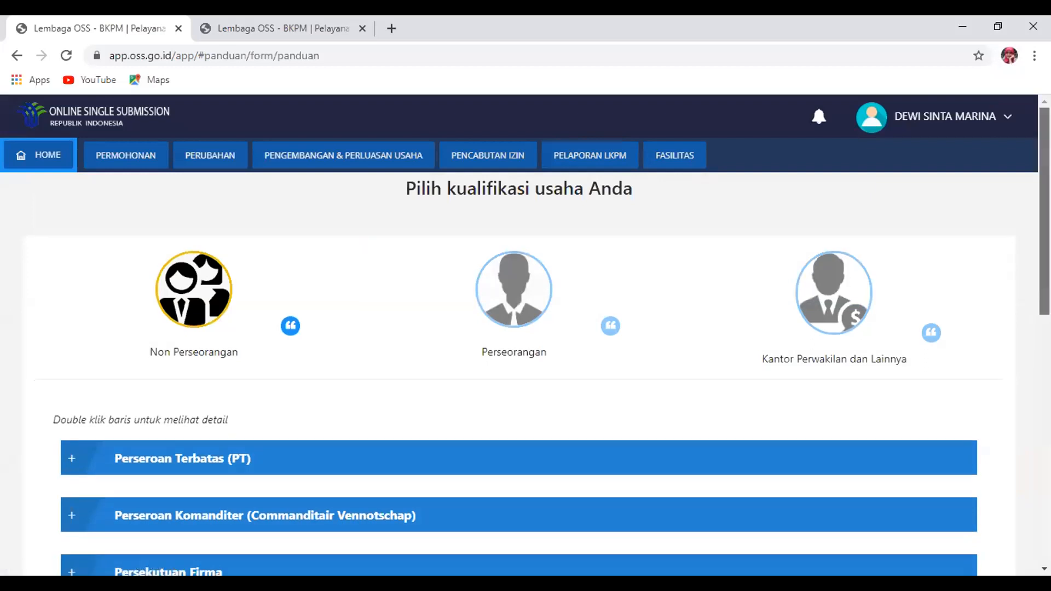
pyautogui.scroll(-2, 261, 297)
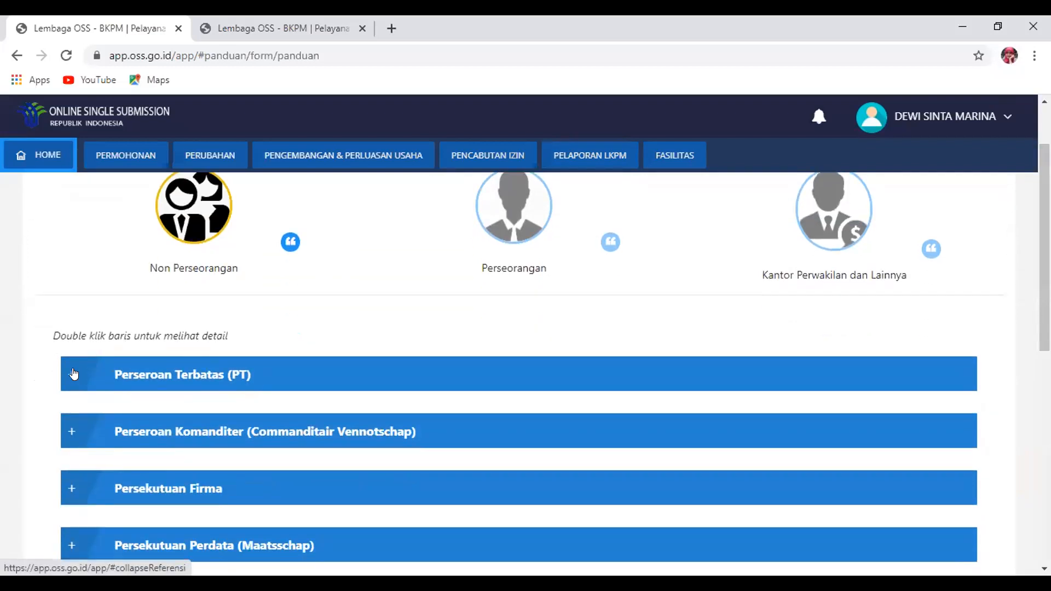
pyautogui.click(74, 373)
pyautogui.click(99, 470)
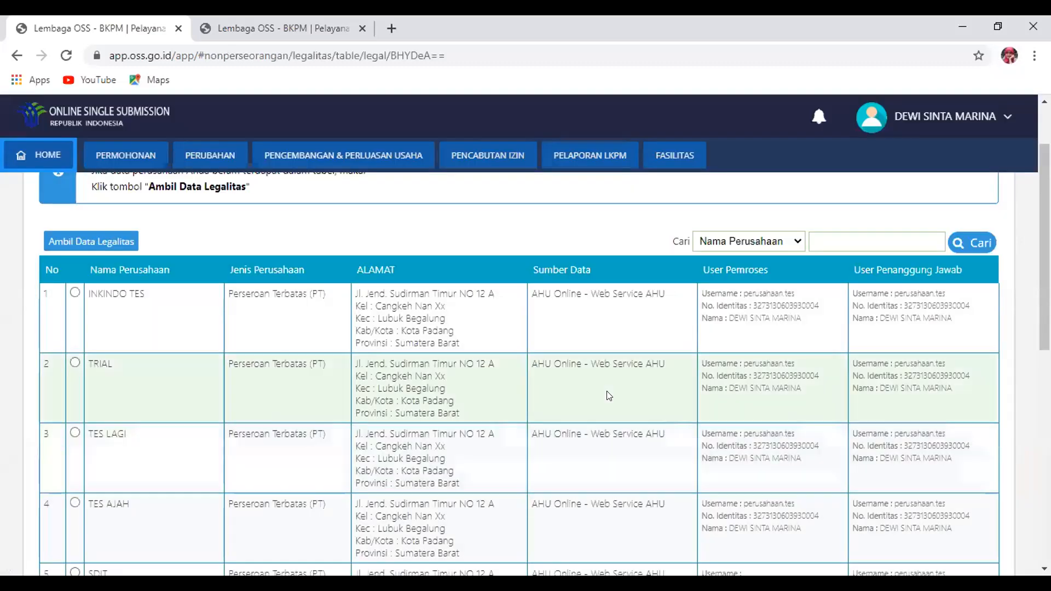
# Retrieve legality data for company name 'KONSTRUKSI MAJU JAYA' with Ambil Data Legalitas
pyautogui.click(117, 240)
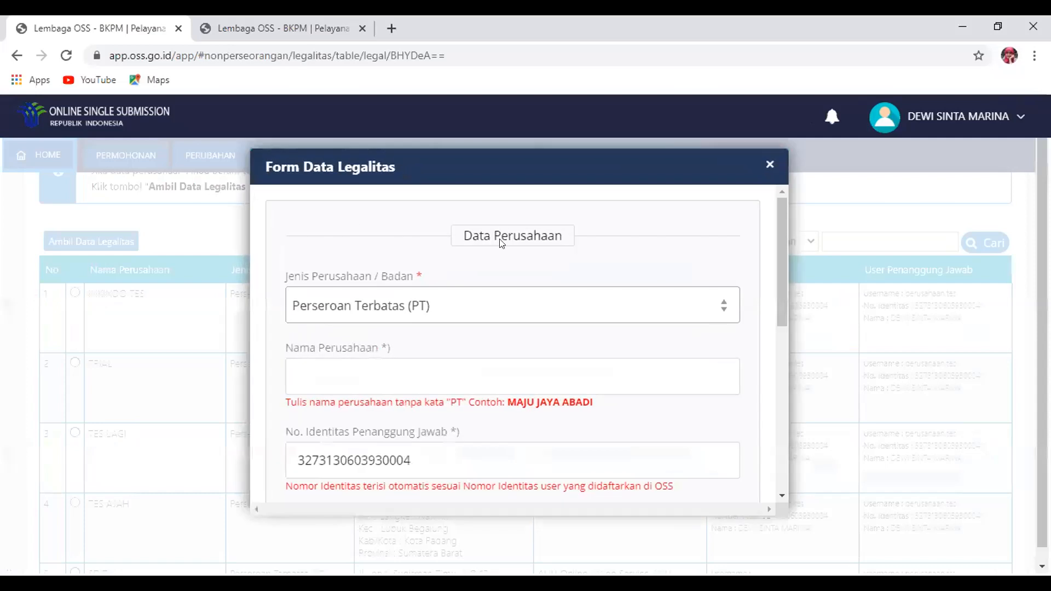
pyautogui.click(443, 377)
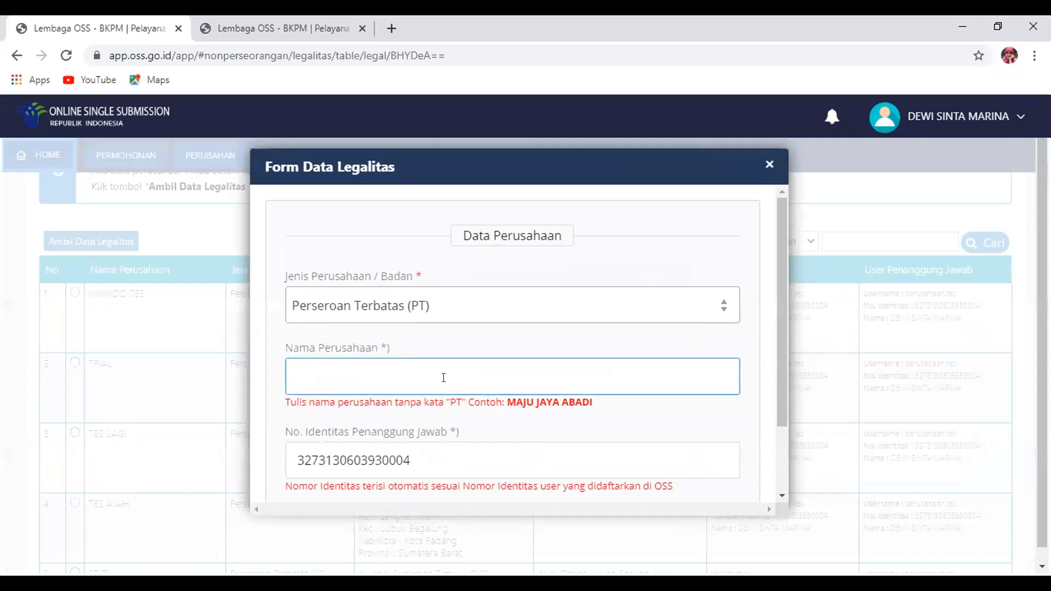
pyautogui.write('KONSTRUKS')
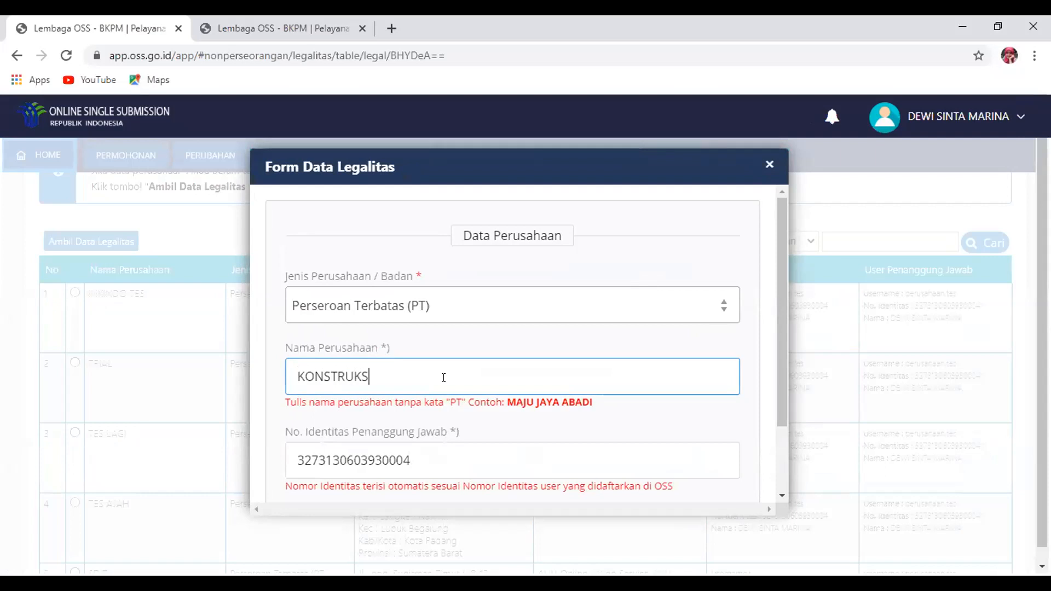
pyautogui.write('I MAJU JAYA')
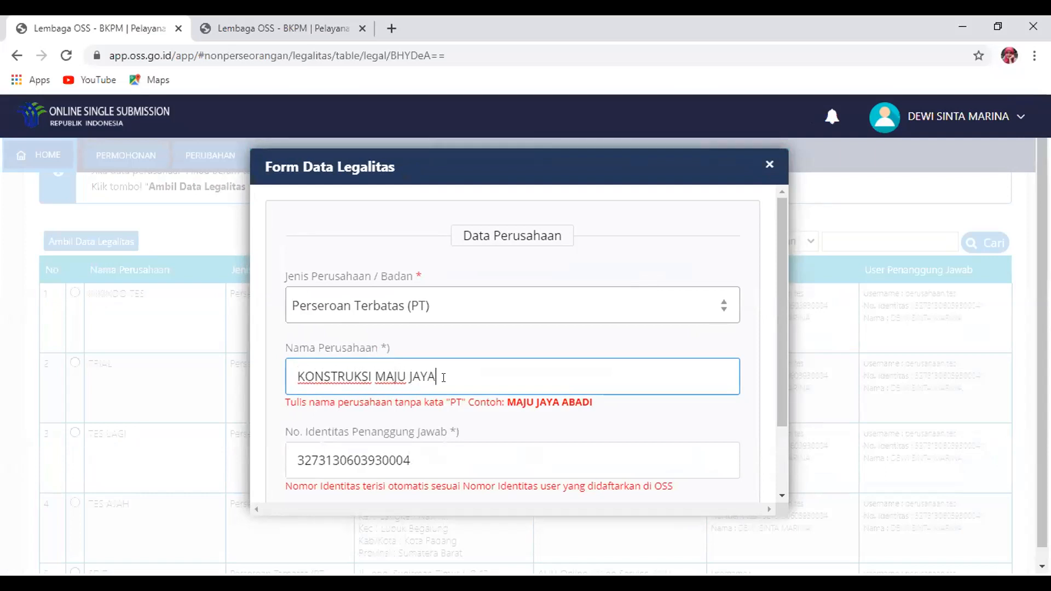
pyautogui.moveTo(775, 338); pyautogui.dragTo(777, 399)
pyautogui.scroll(-2, 777, 398)
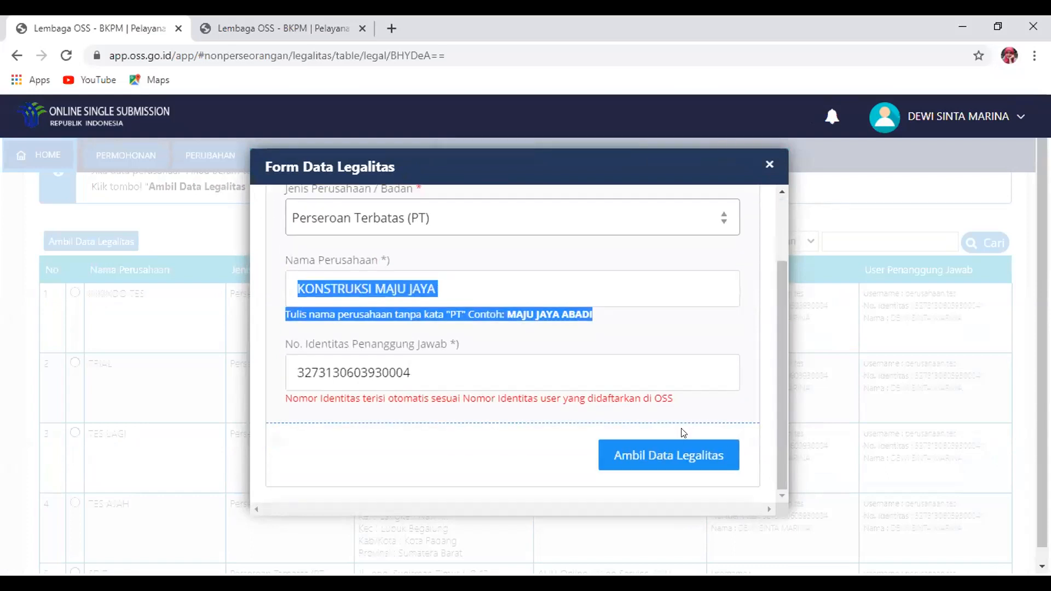
pyautogui.click(663, 452)
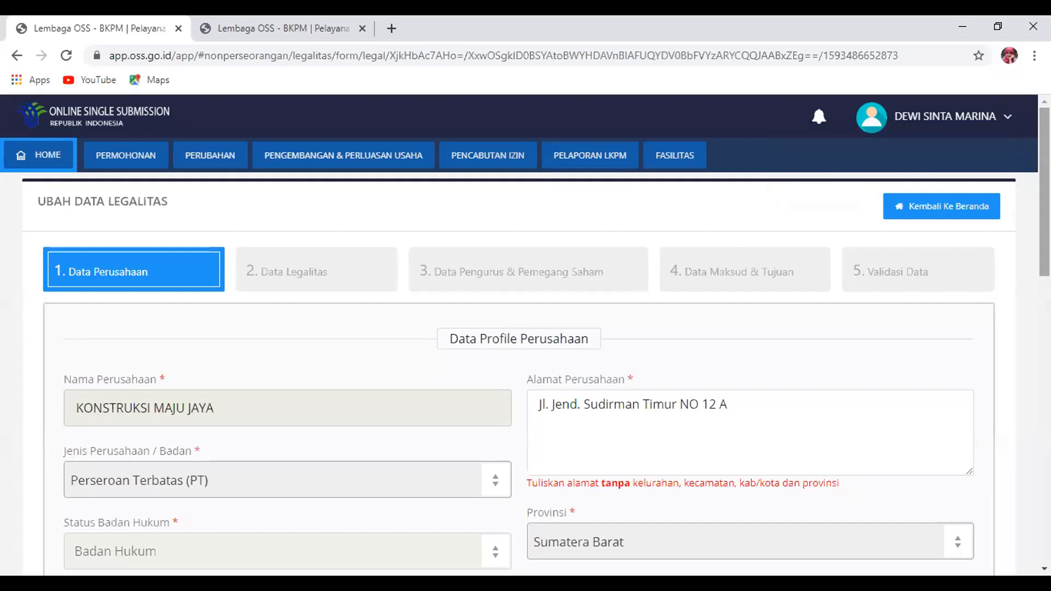
# Enter the company e-mail address in Email Perusahaan
pyautogui.scroll(-1, 525, 350)
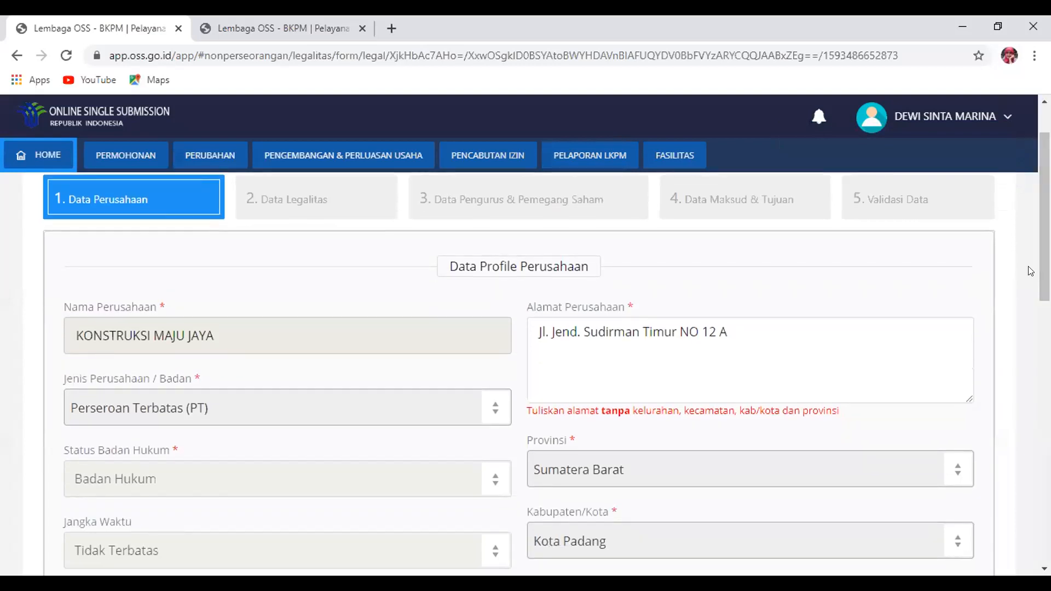
pyautogui.scroll(-5, 525, 372)
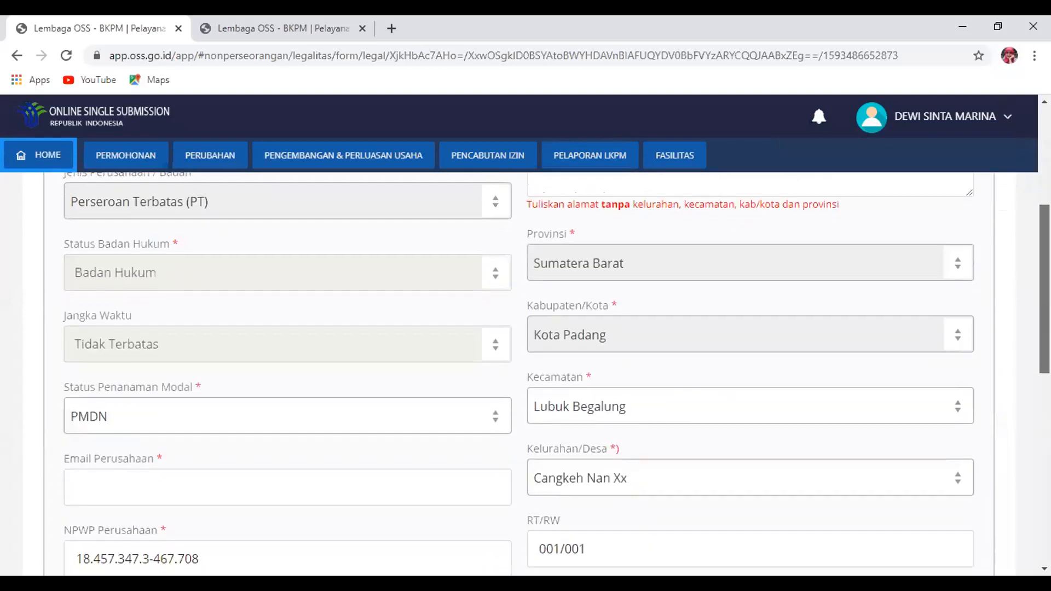
pyautogui.scroll(-4, 525, 372)
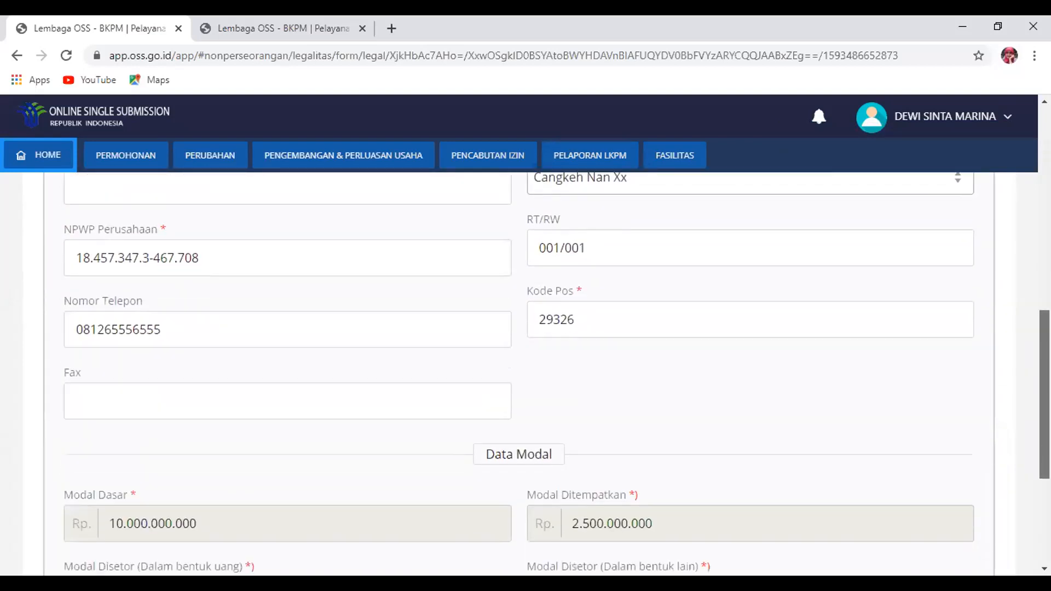
pyautogui.scroll(6, 525, 372)
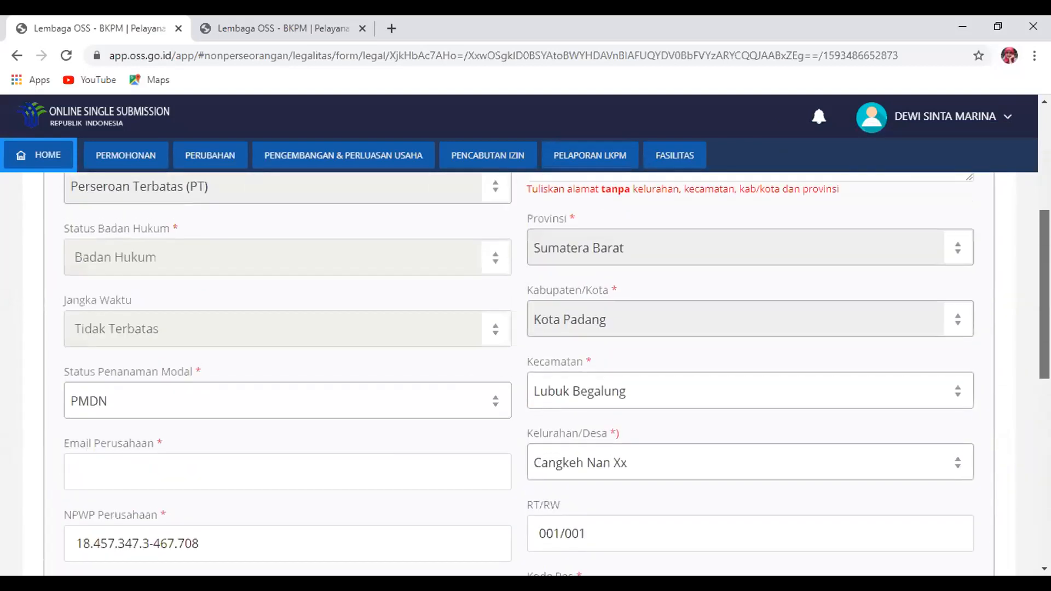
pyautogui.scroll(-1, 526, 372)
pyautogui.scroll(-1, 110, 340)
pyautogui.click(93, 369)
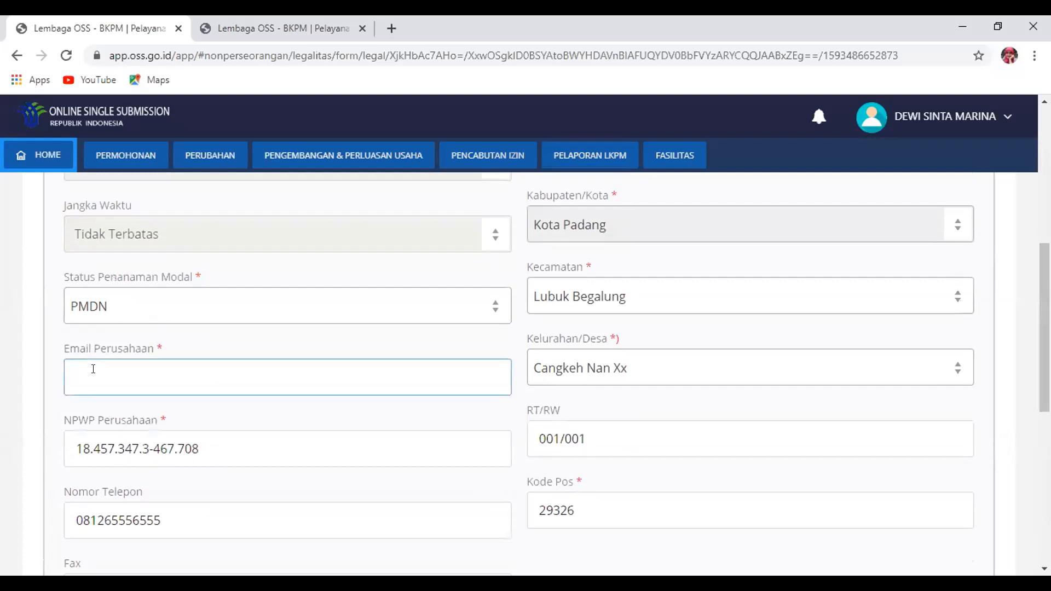
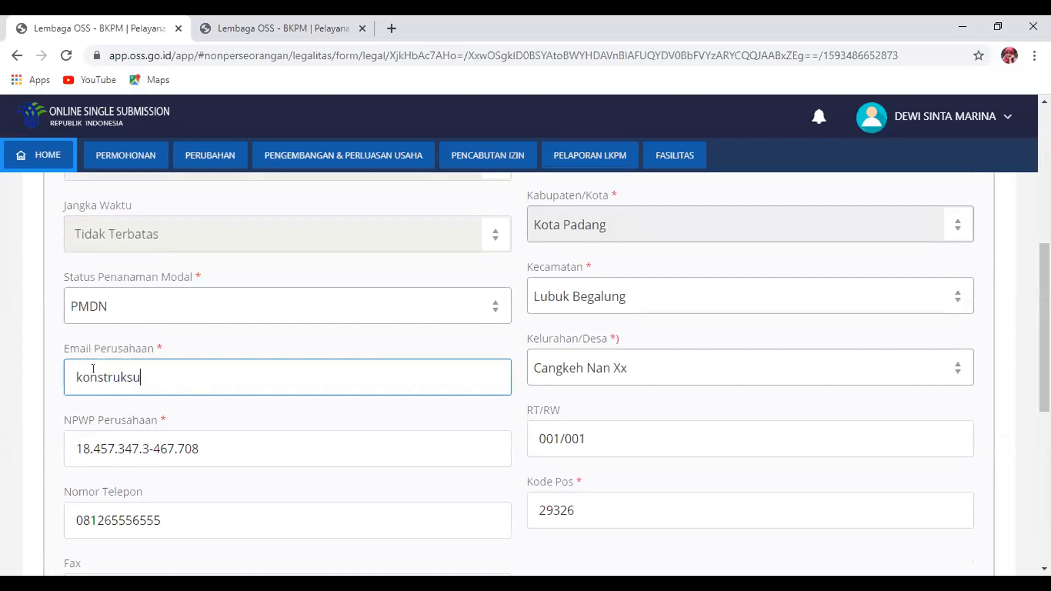
# Append 'Blok XI' to the company address and submit the company data
pyautogui.scroll(3, 696, 378)
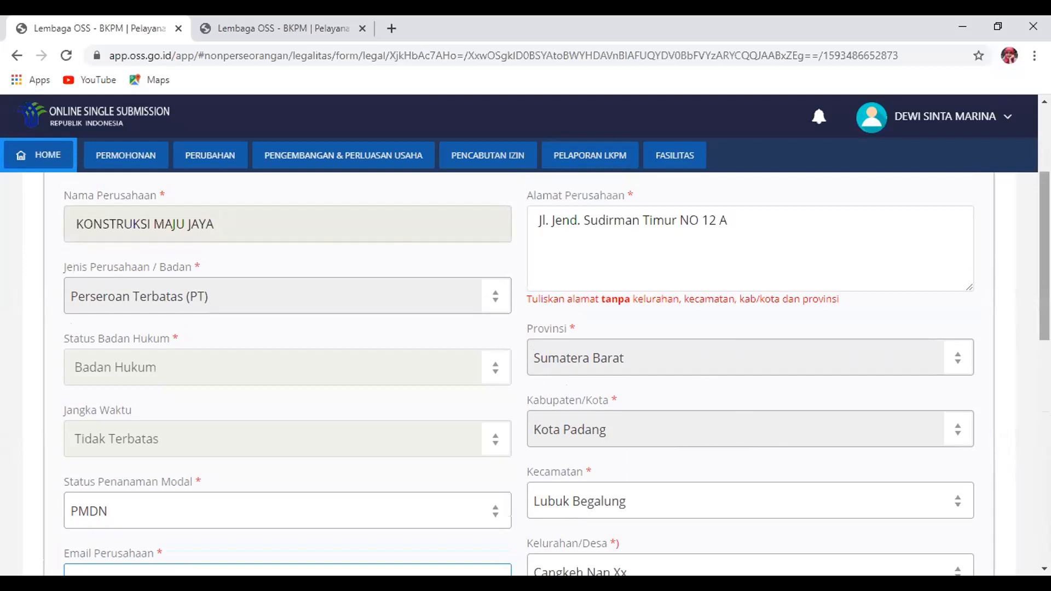
pyautogui.click(653, 222)
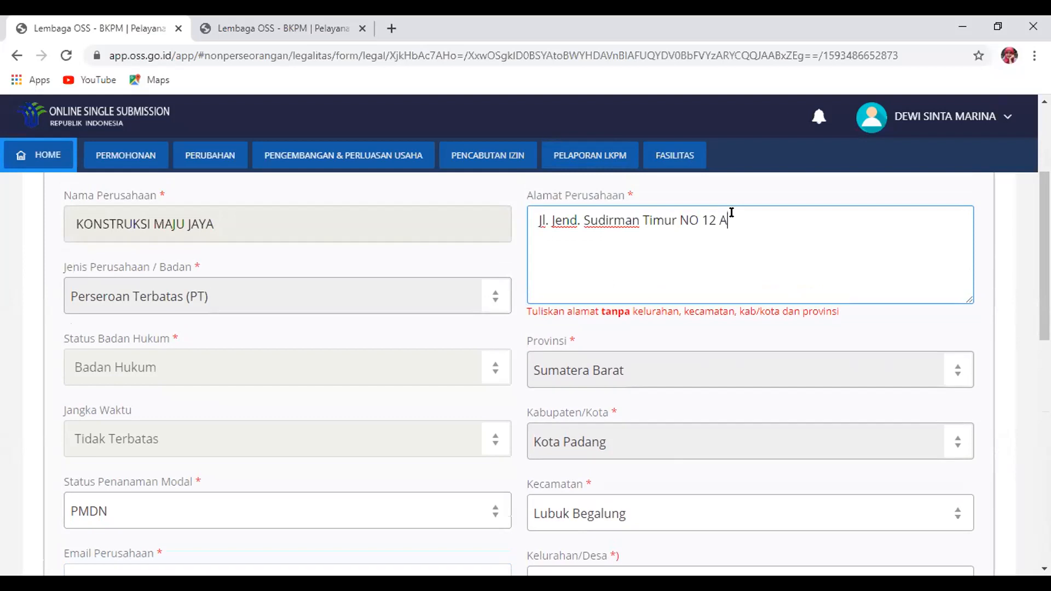
pyautogui.write('Blok XI')
pyautogui.moveTo(1045, 255); pyautogui.dragTo(1044, 289)
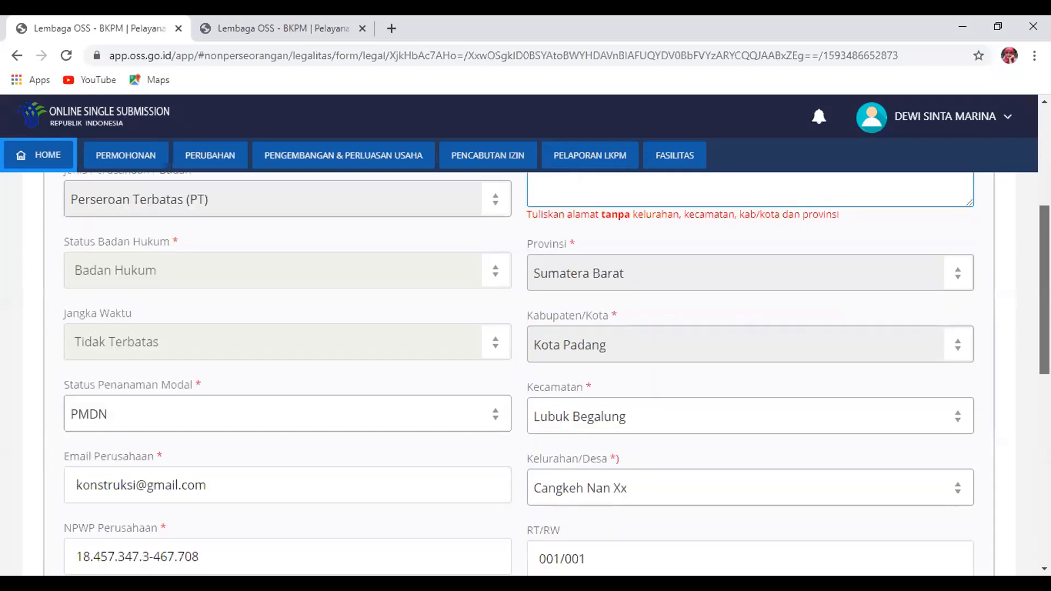
pyautogui.scroll(-10, 1030, 515)
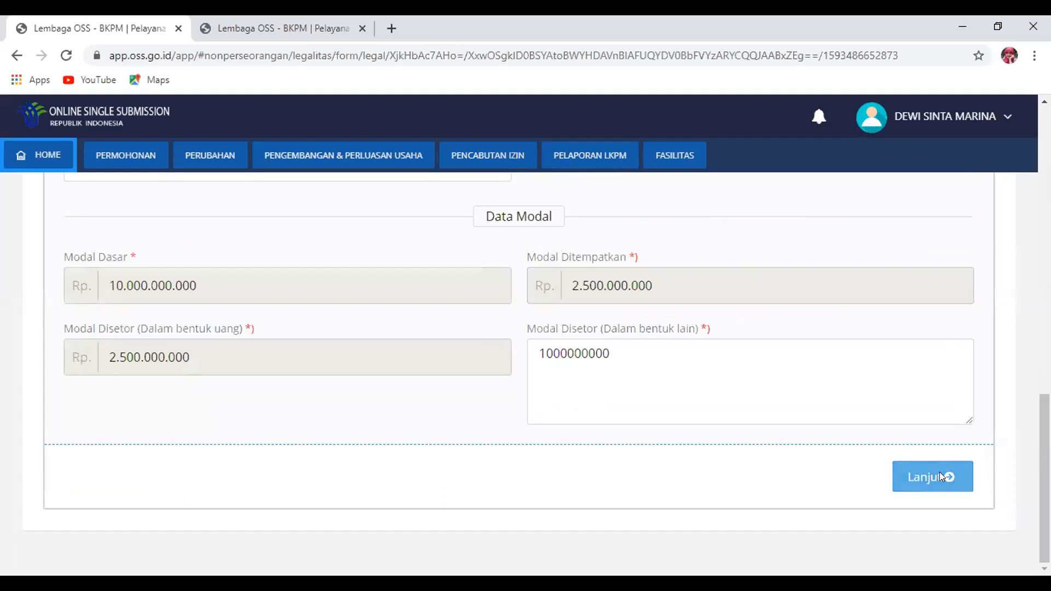
pyautogui.click(939, 472)
# Confirm saving the company data, then highlight the notary advice in the info banner
pyautogui.click(543, 437)
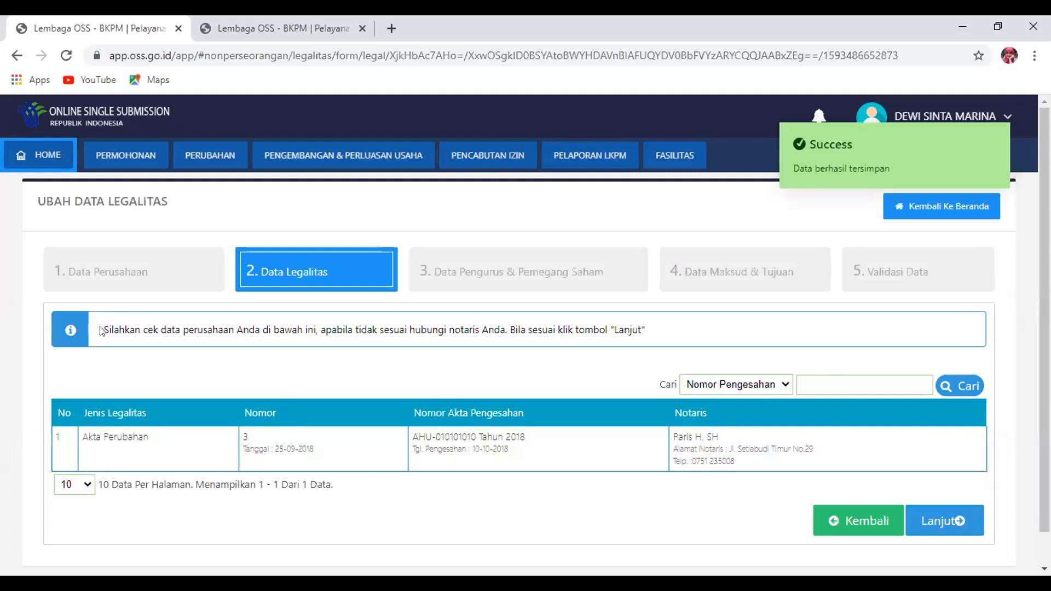
pyautogui.moveTo(102, 330); pyautogui.dragTo(313, 336)
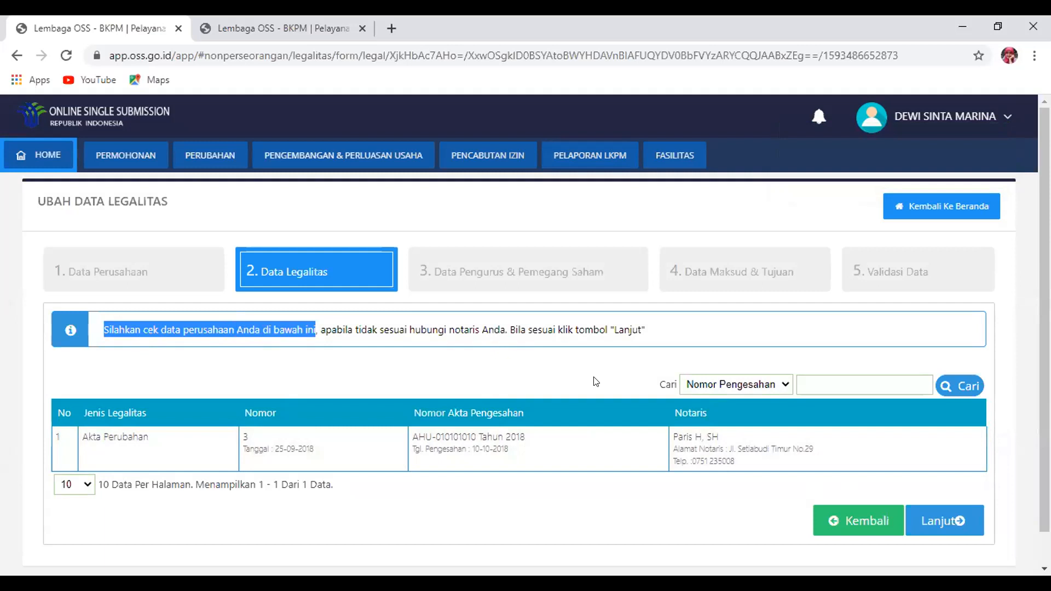
pyautogui.moveTo(422, 329); pyautogui.dragTo(497, 329)
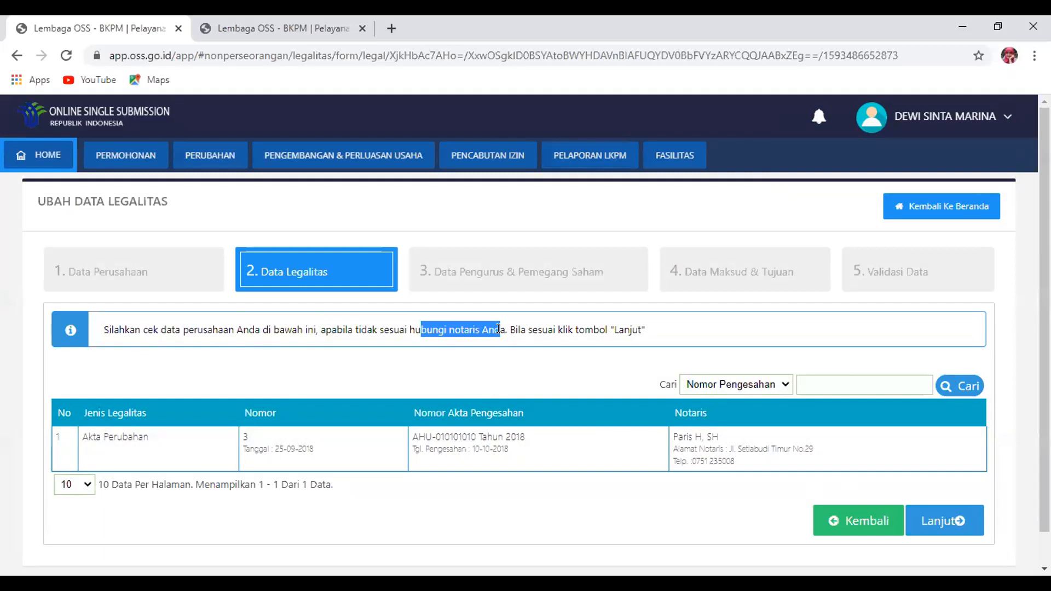
# Check the management and shareholders list, including the first shareholder's tax number, then continue
pyautogui.click(929, 515)
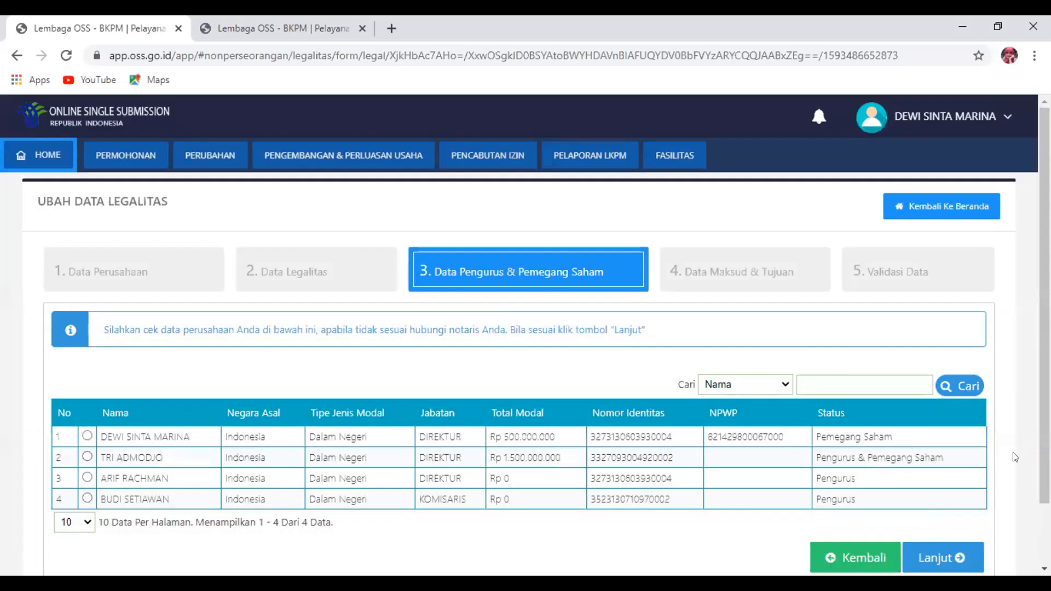
pyautogui.scroll(-1, 457, 272)
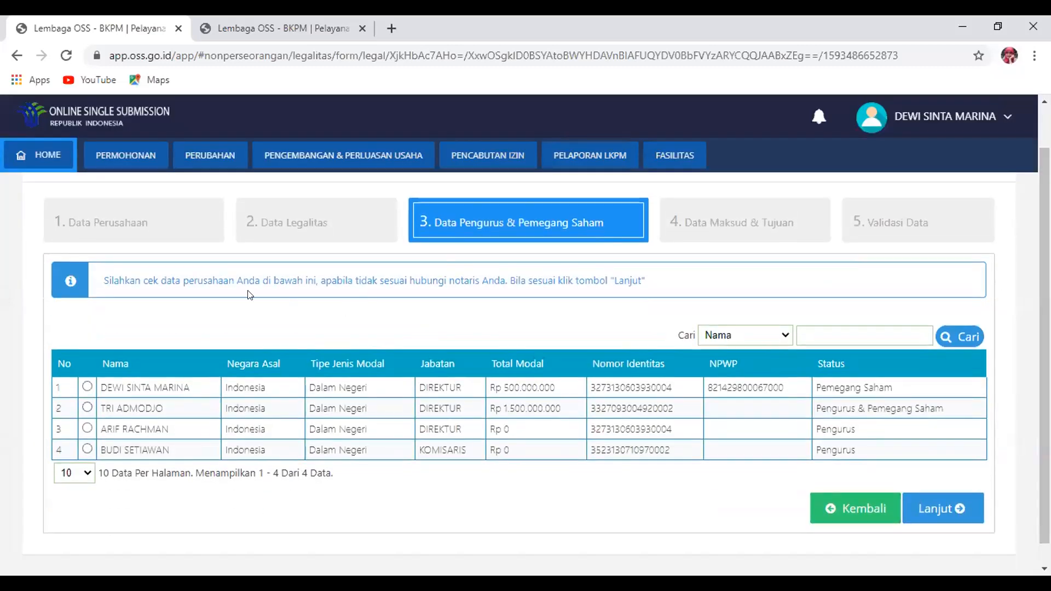
pyautogui.moveTo(143, 280); pyautogui.dragTo(221, 272)
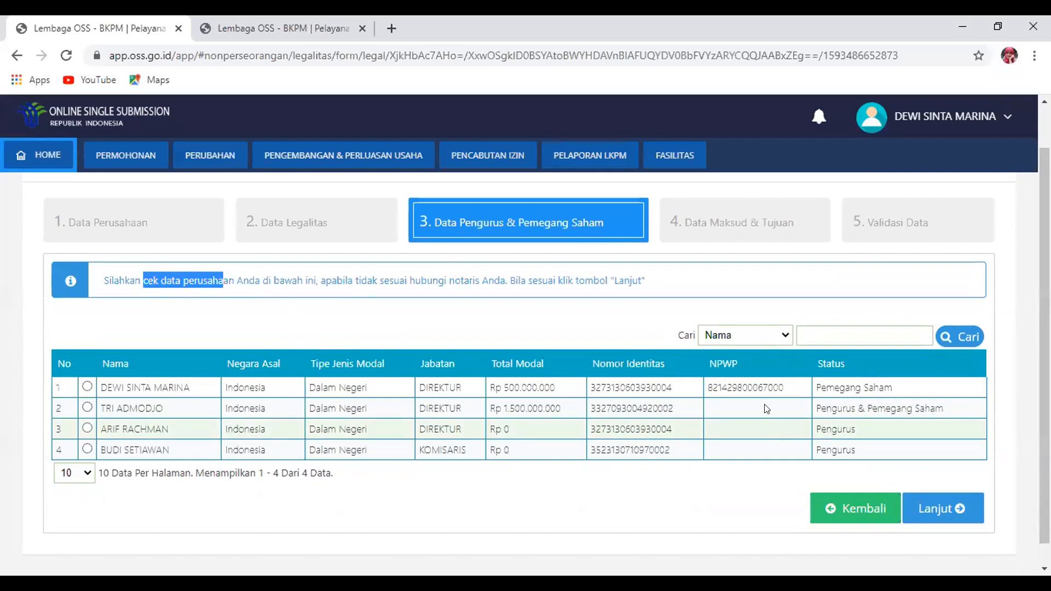
pyautogui.moveTo(784, 387); pyautogui.dragTo(707, 387)
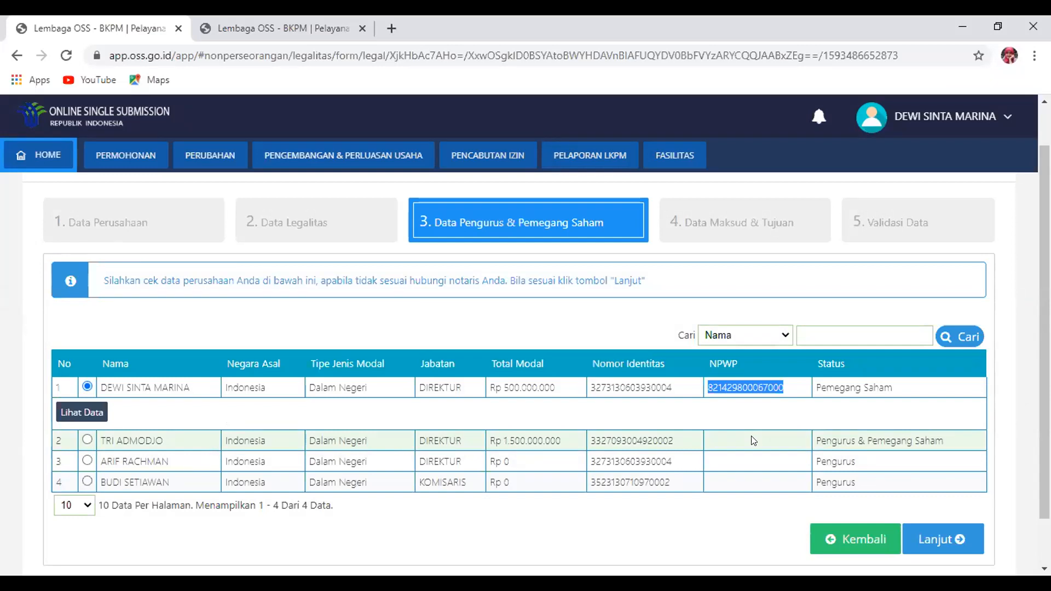
pyautogui.click(950, 537)
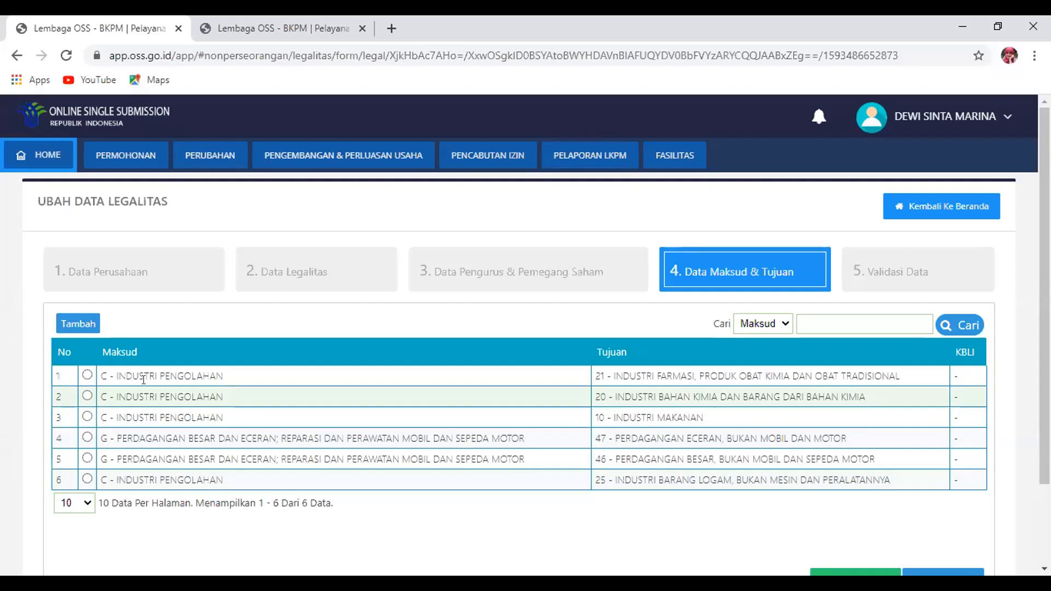
# Add purpose F - KONSTRUKSI with goal 41 - KONSTRUKSI GEDUNG, save it, and continue to Validasi Data
pyautogui.click(56, 322)
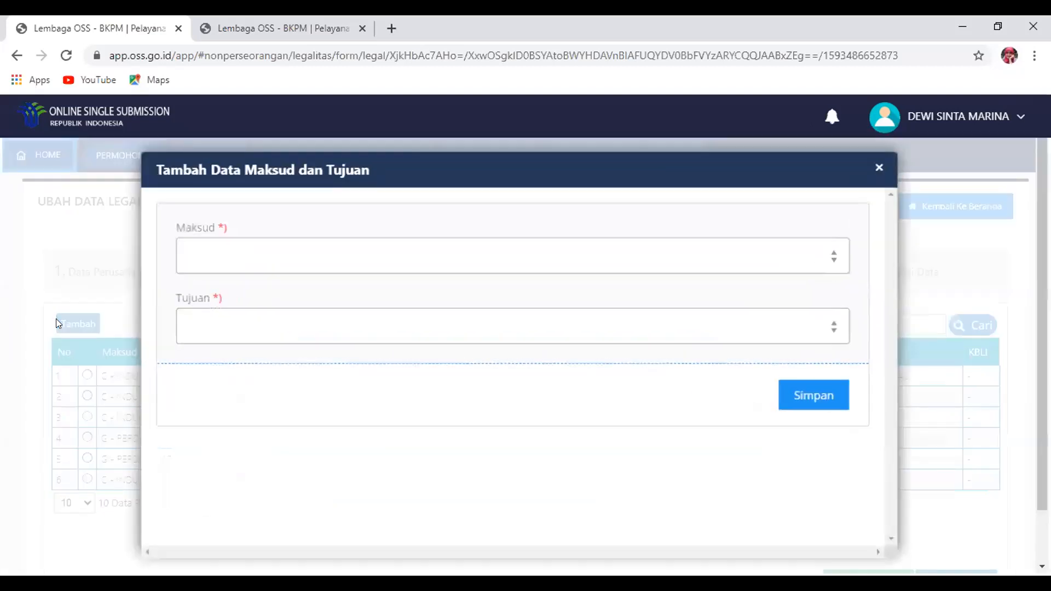
pyautogui.click(250, 268)
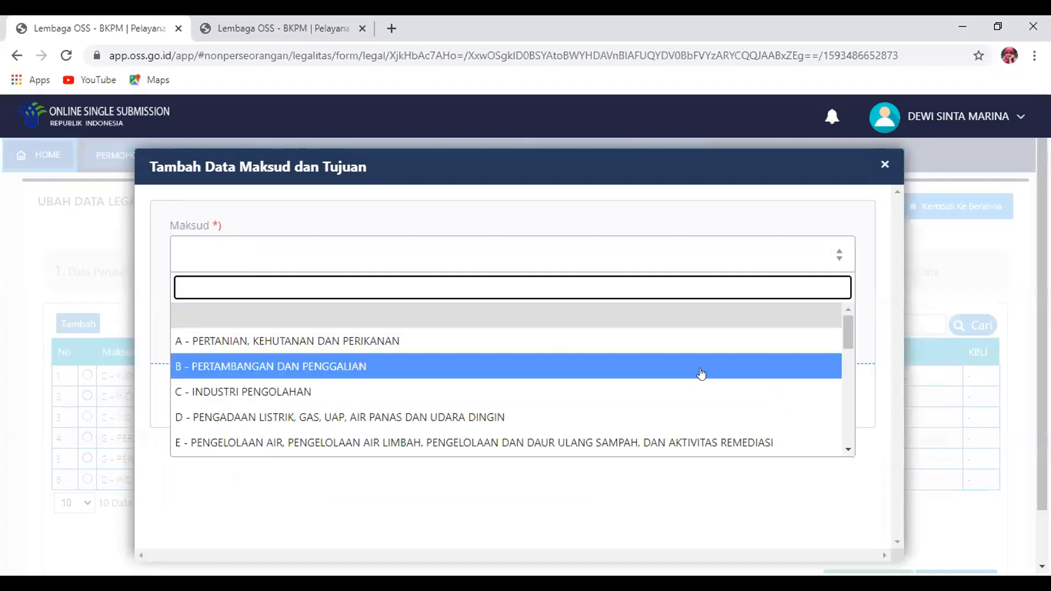
pyautogui.moveTo(844, 327); pyautogui.dragTo(843, 361)
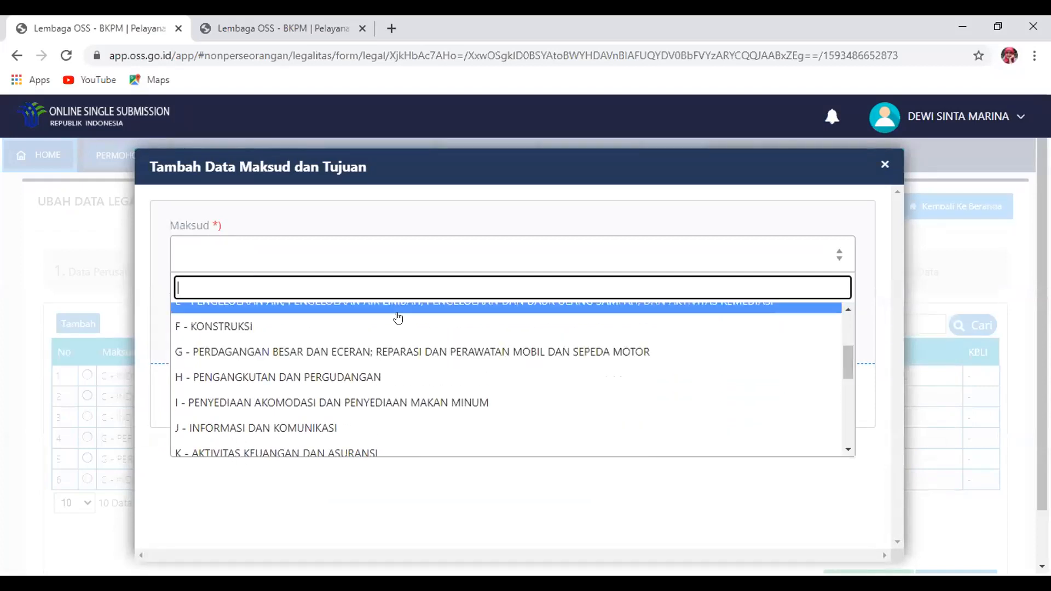
pyautogui.click(389, 327)
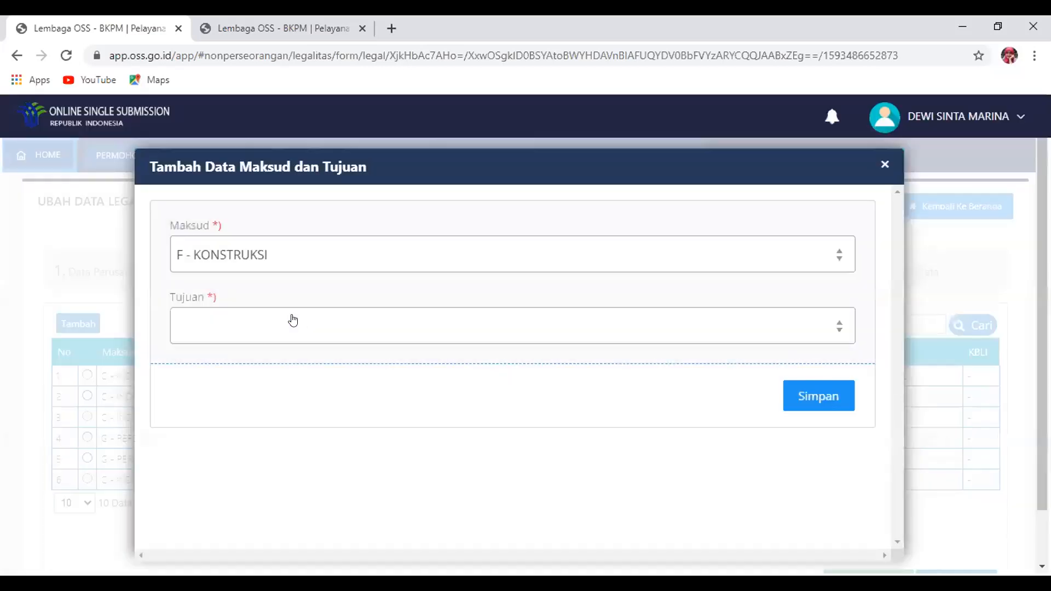
pyautogui.click(290, 319)
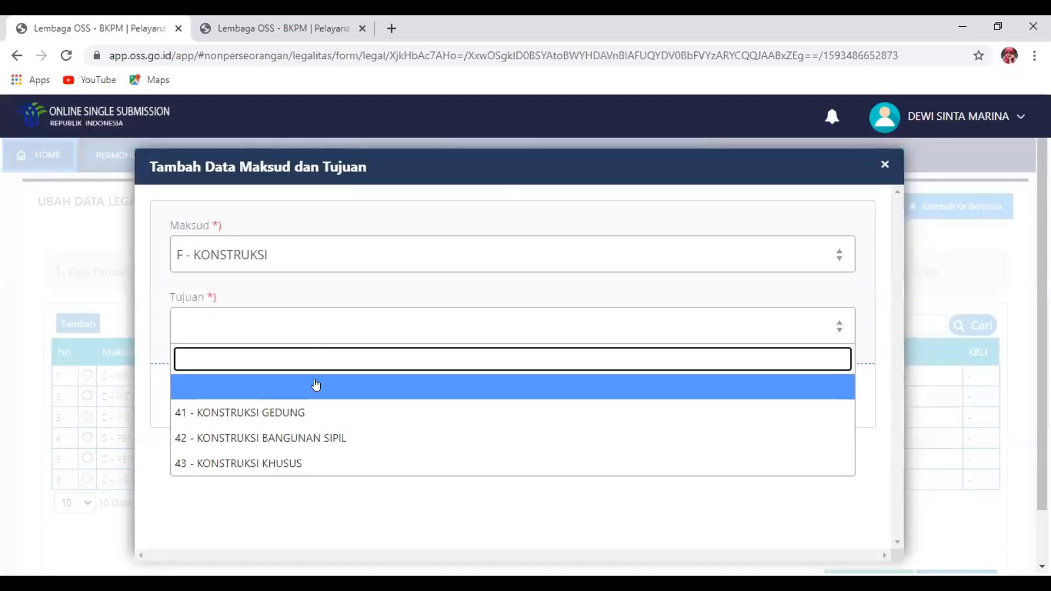
pyautogui.click(299, 419)
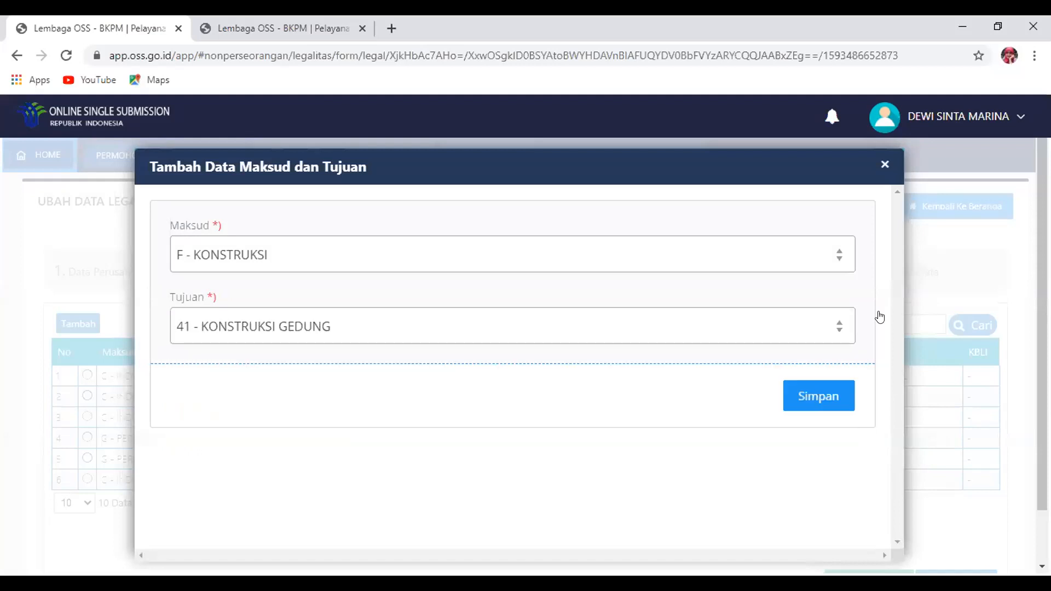
pyautogui.click(814, 395)
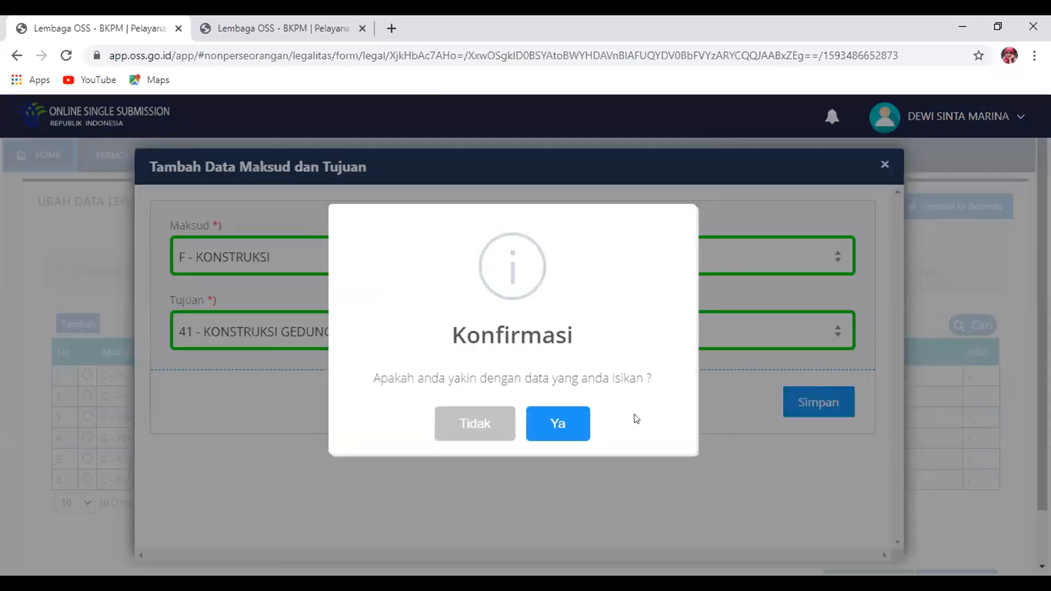
pyautogui.click(568, 422)
pyautogui.scroll(-2, 955, 475)
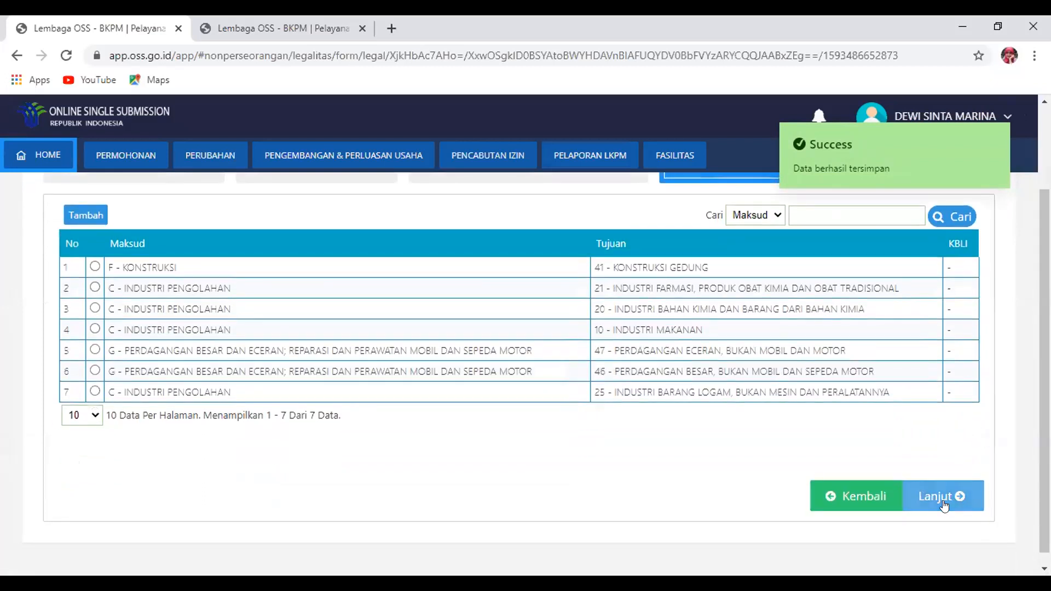
pyautogui.click(942, 499)
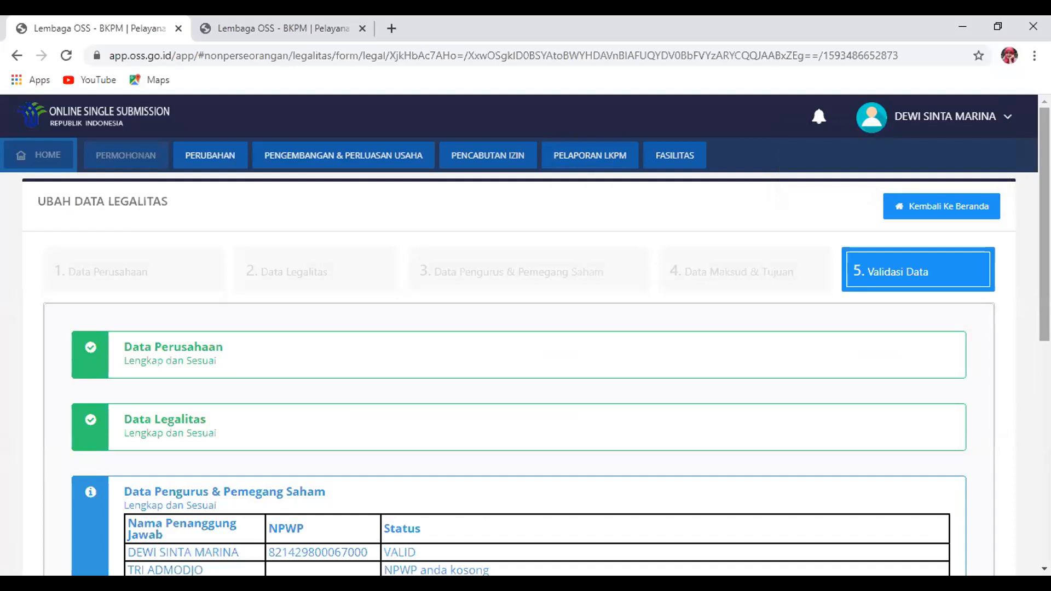
# Review the legality data, highlighting the second person's empty NPWP status
pyautogui.scroll(-3, 525, 339)
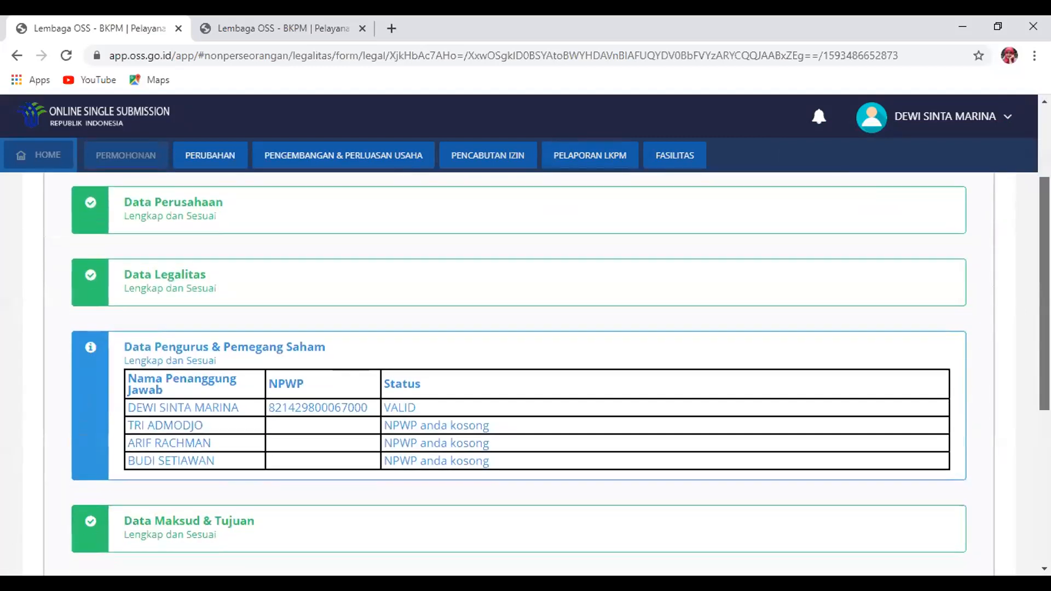
pyautogui.scroll(-1, 525, 340)
pyautogui.scroll(1, 371, 272)
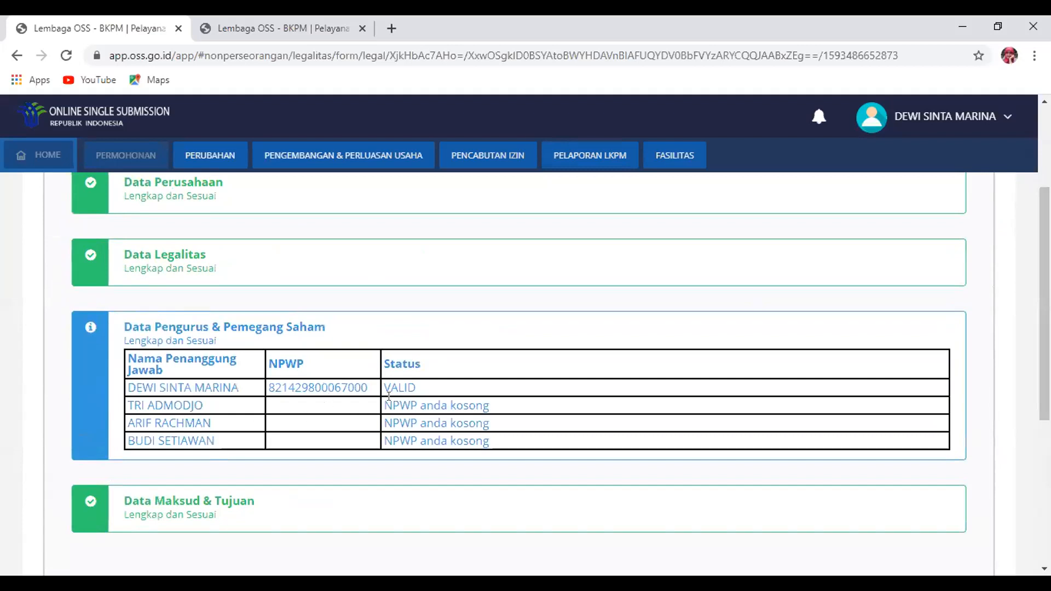
pyautogui.moveTo(390, 405); pyautogui.dragTo(480, 406)
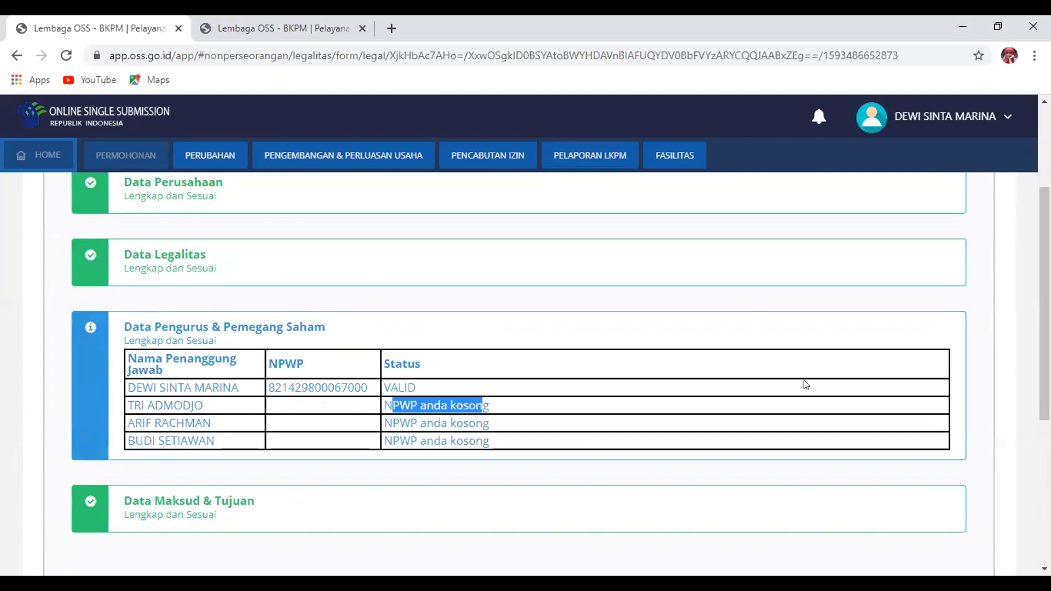
# Accept the disclaimer and submit the legality data with Lanjut Proses NIB
pyautogui.scroll(-3, 1044, 328)
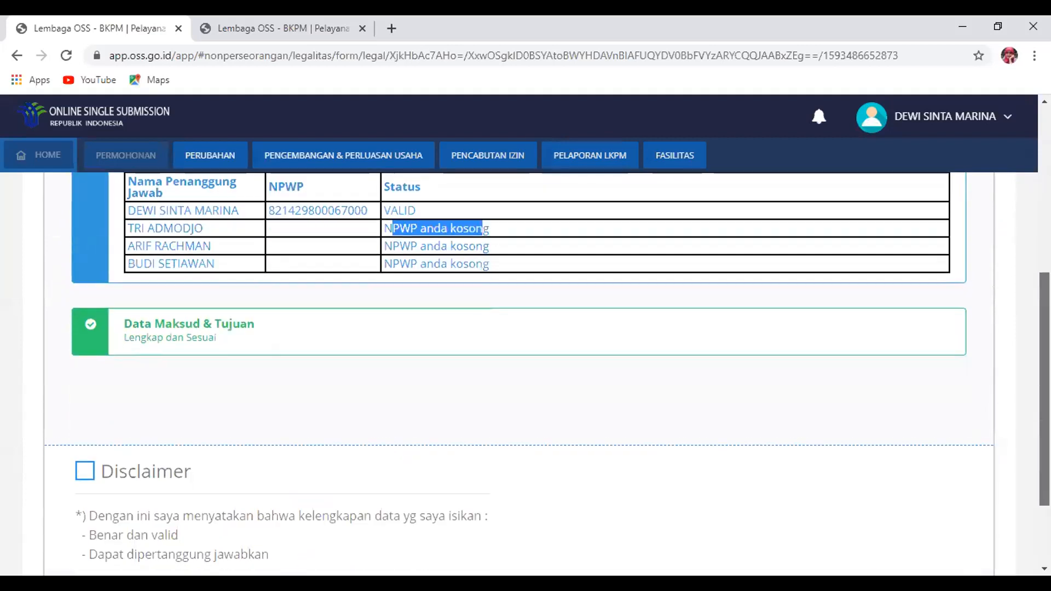
pyautogui.click(85, 467)
pyautogui.scroll(-2, 929, 476)
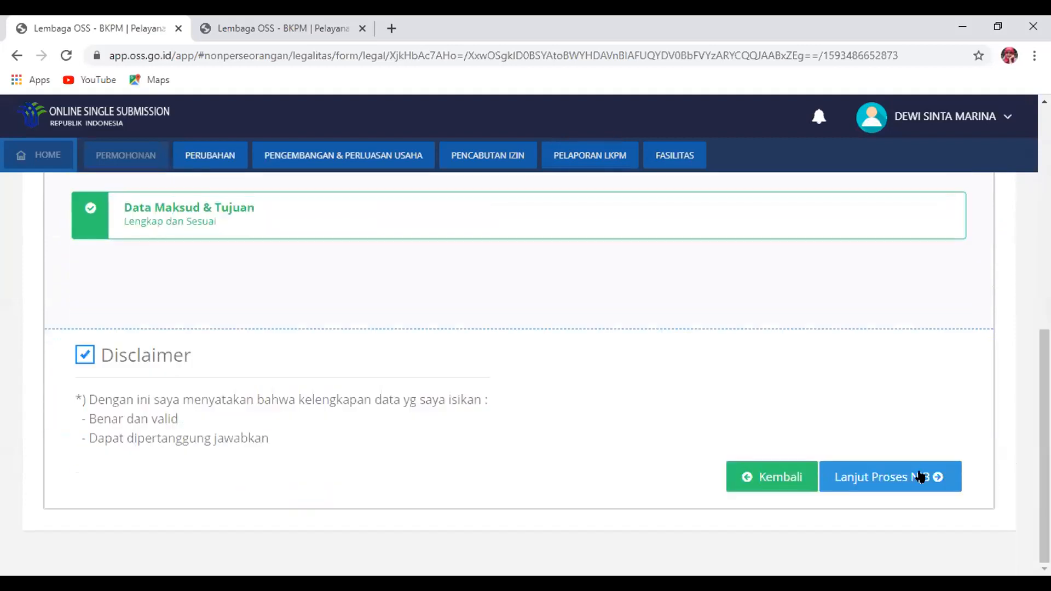
pyautogui.click(894, 480)
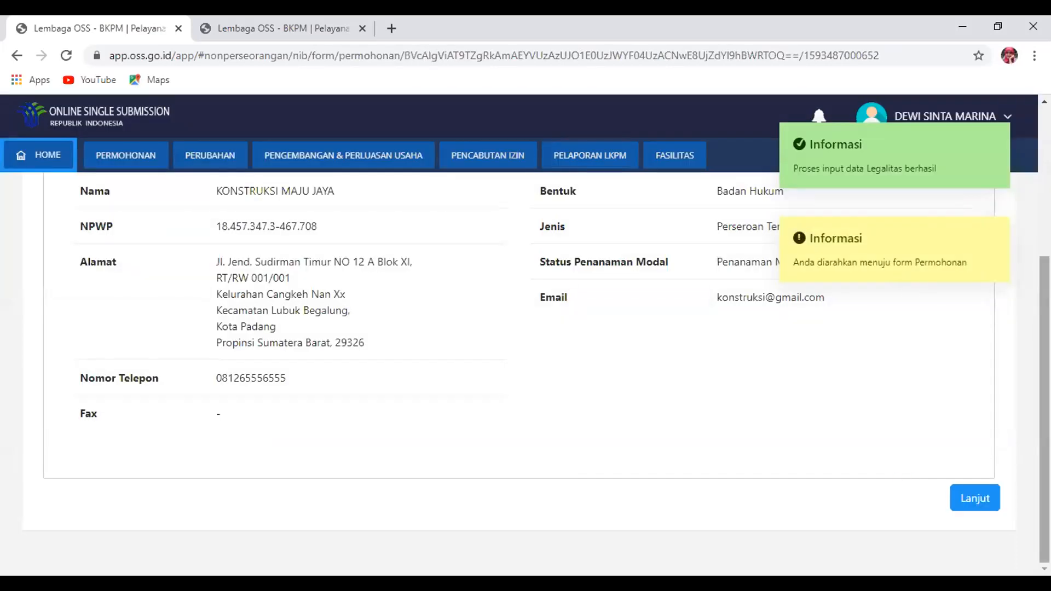
# Review the Data Perusahaan page, then continue with Lanjut and confirm Ya
pyautogui.scroll(4, 526, 378)
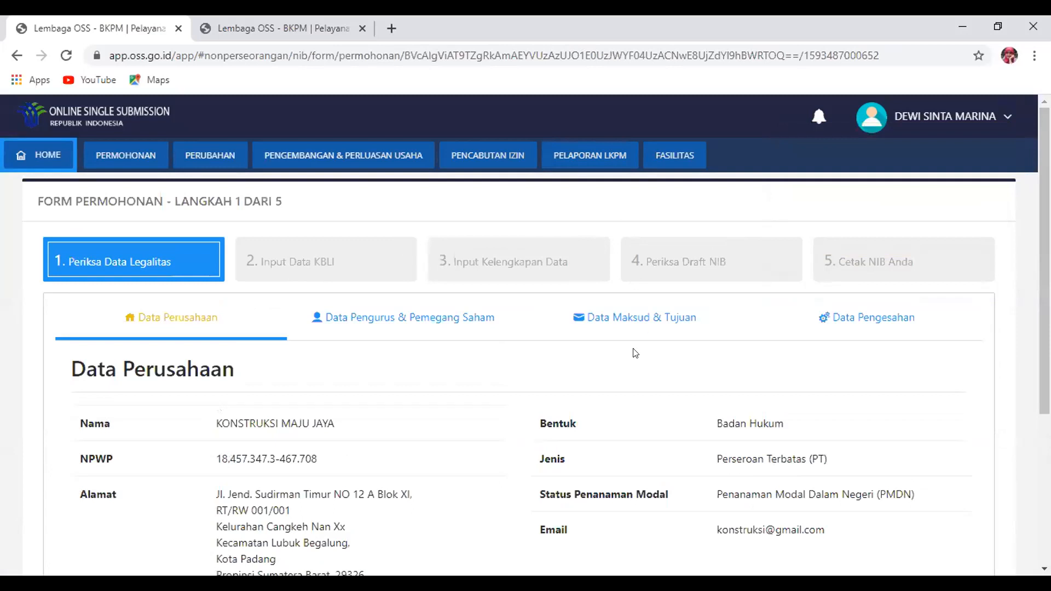
pyautogui.scroll(-1, 633, 353)
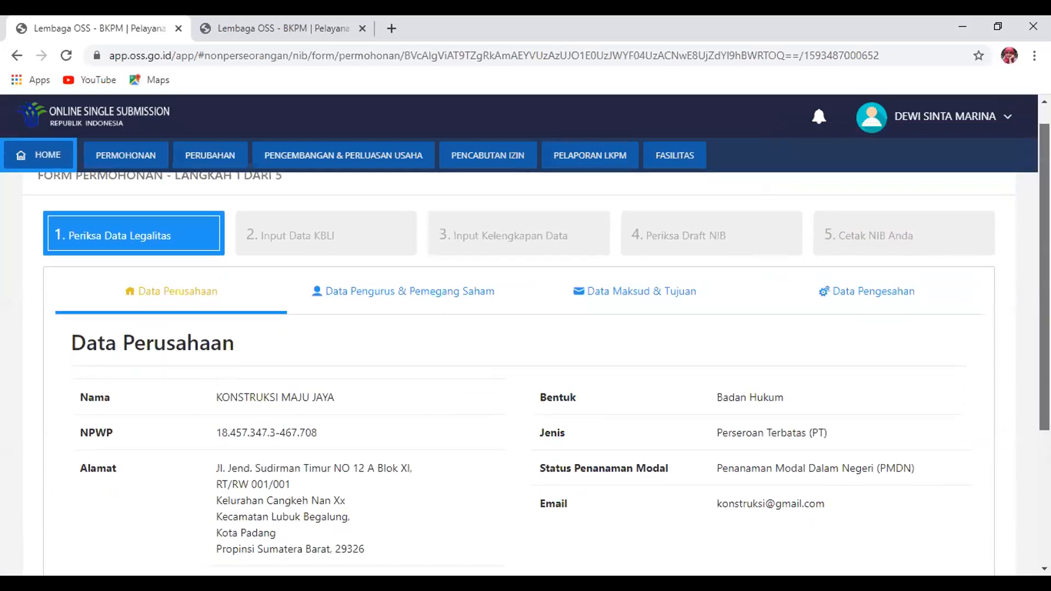
pyautogui.scroll(-3, 1023, 377)
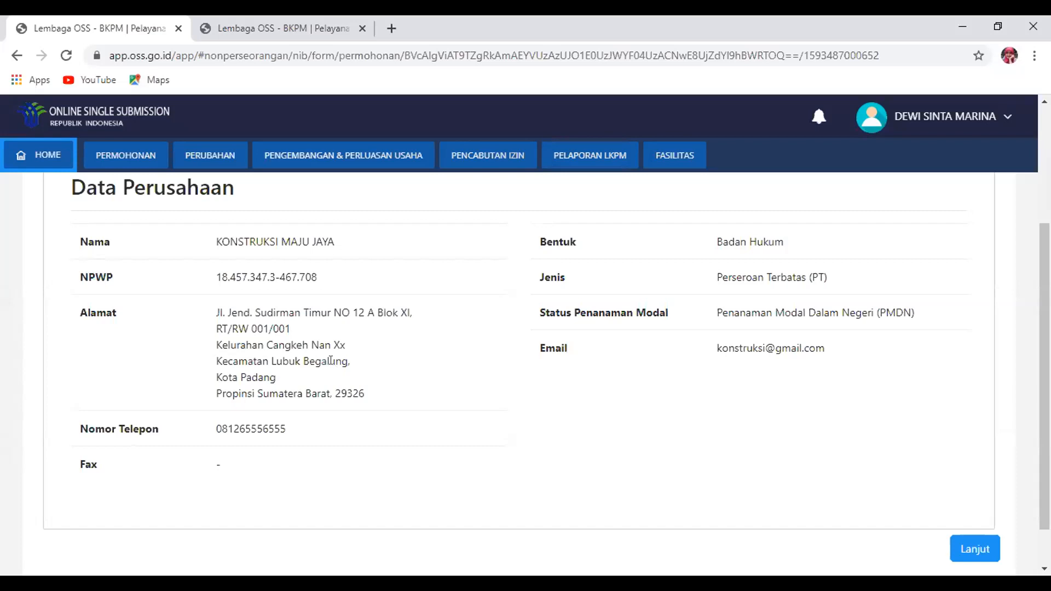
pyautogui.click(973, 552)
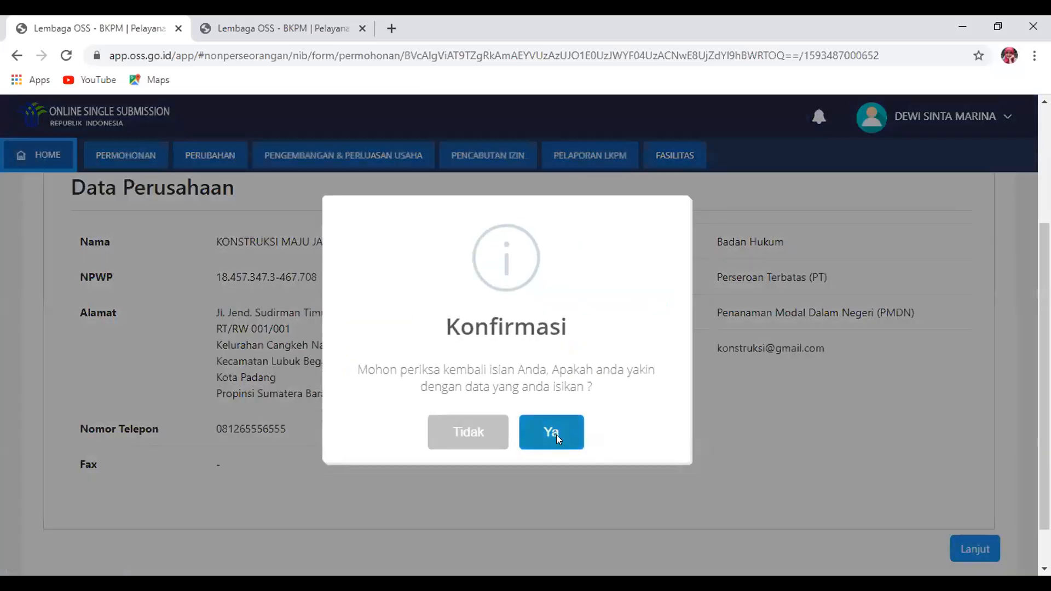
pyautogui.click(556, 435)
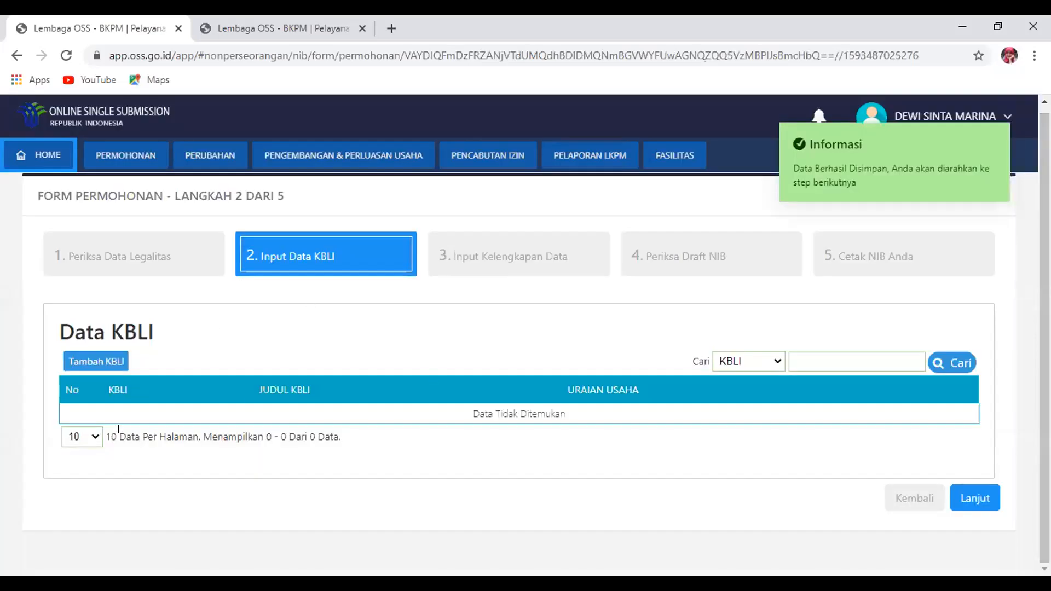
# Add a KBLI entry, searching 'konstruksi' to pick 41011 - KONSTRUKSI GEDUNG TEMPAT TINGGAL
pyautogui.click(94, 362)
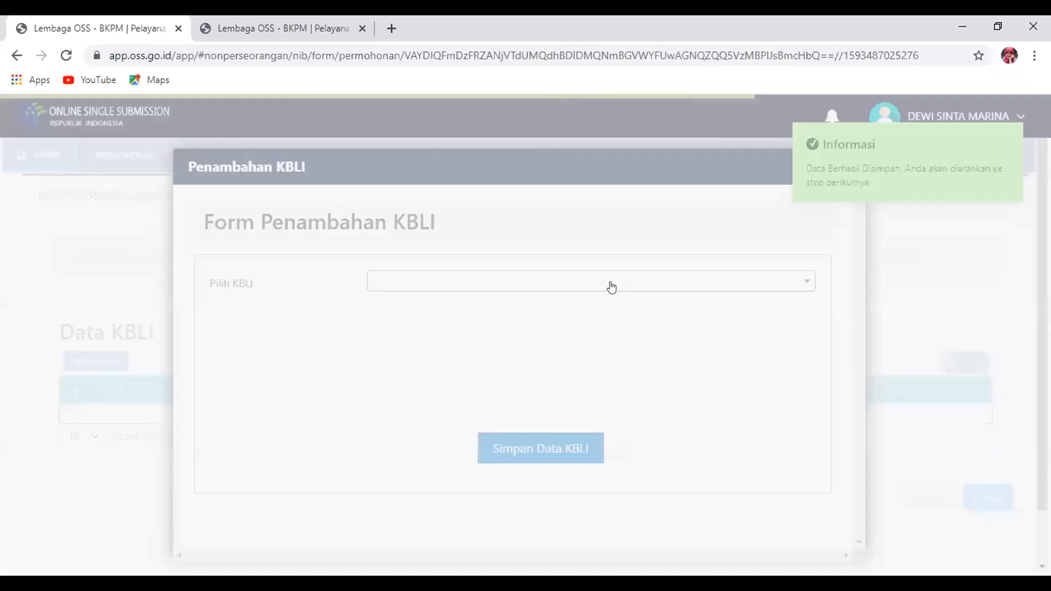
pyautogui.click(610, 285)
pyautogui.write('41')
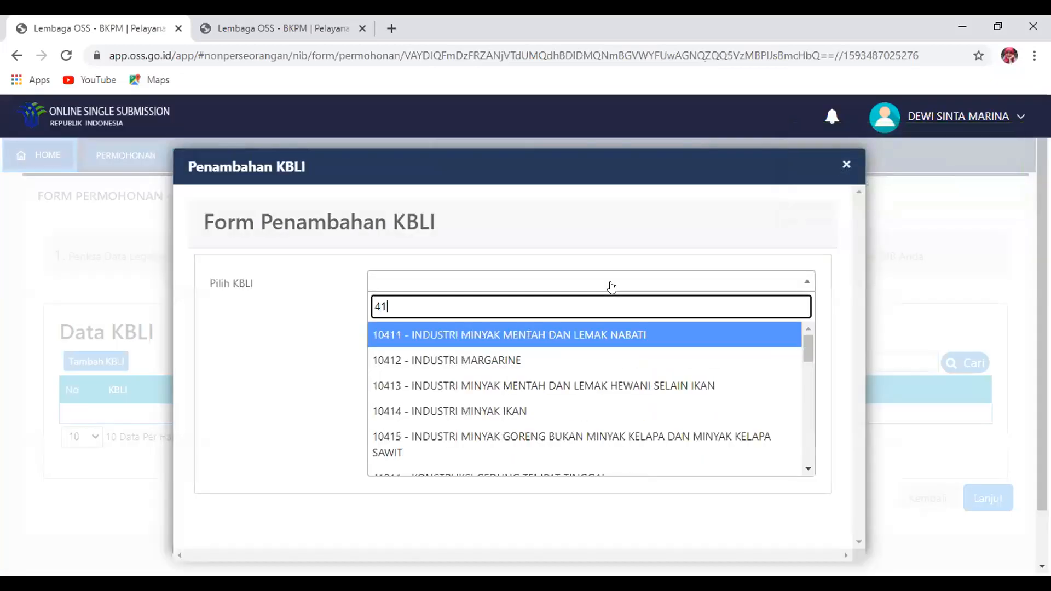
pyautogui.click(813, 353)
pyautogui.click(511, 281)
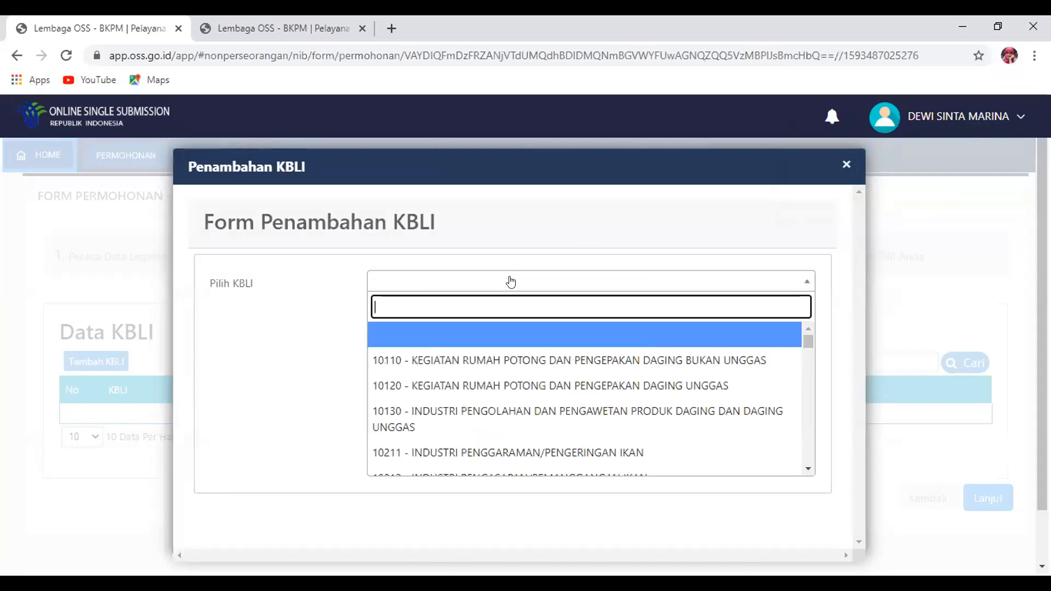
pyautogui.write('41')
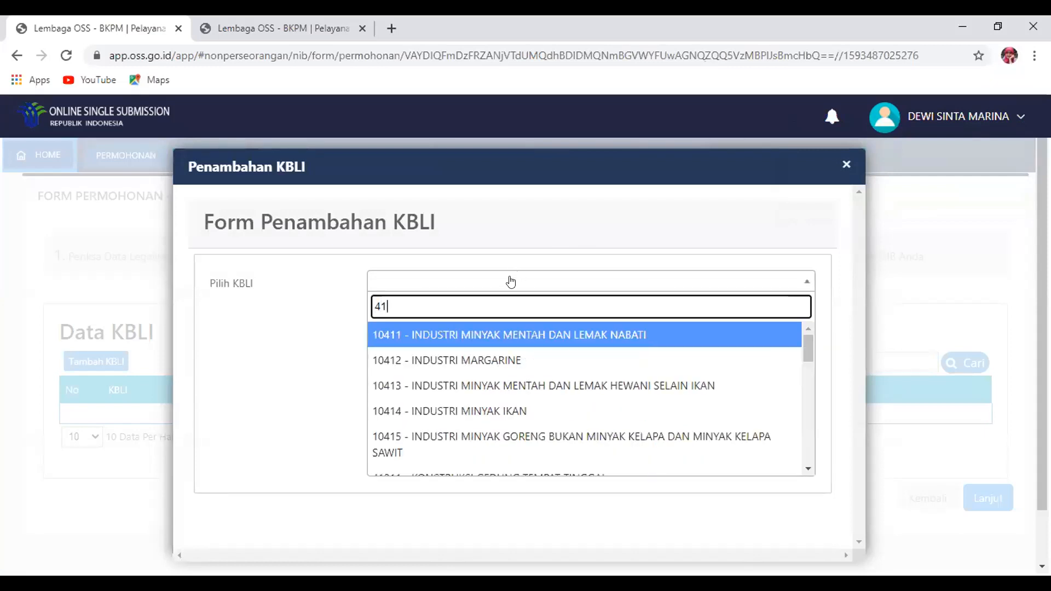
pyautogui.press('BackSpace')
pyautogui.press('BackSpace')
pyautogui.write('ko')
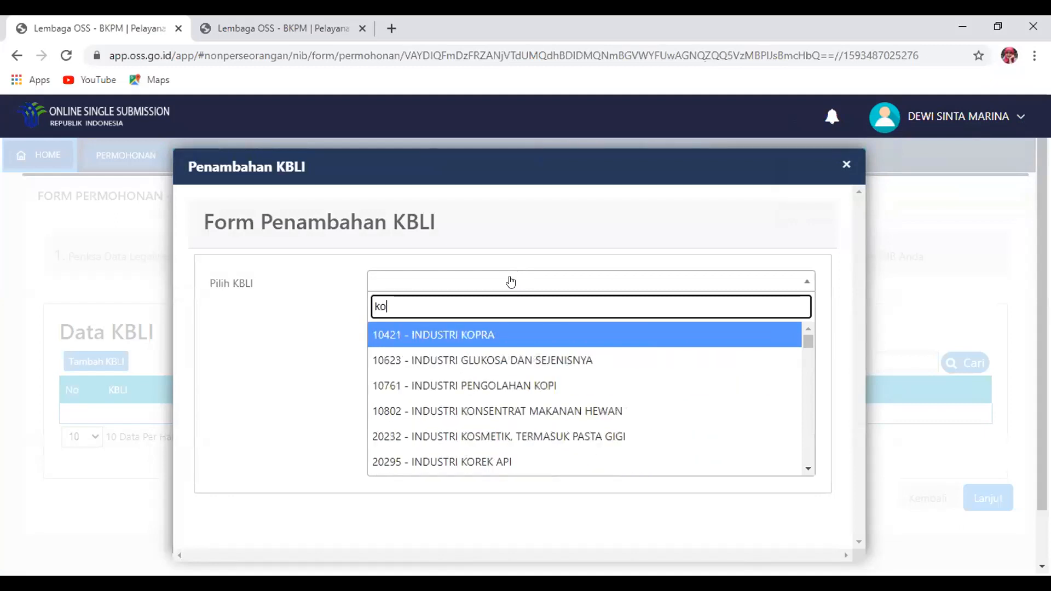
pyautogui.write('nstruksi')
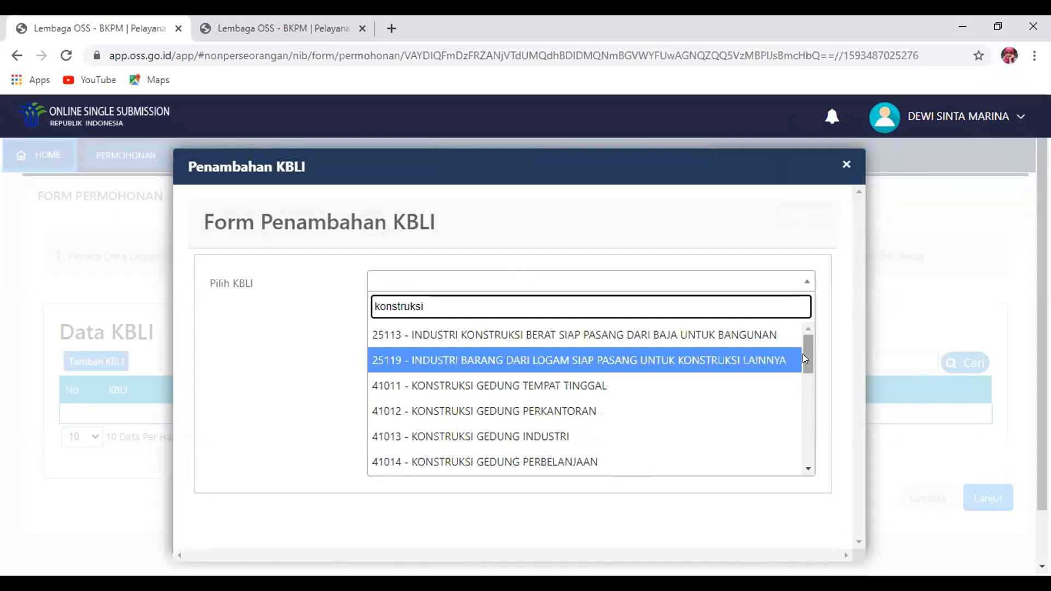
pyautogui.click(596, 387)
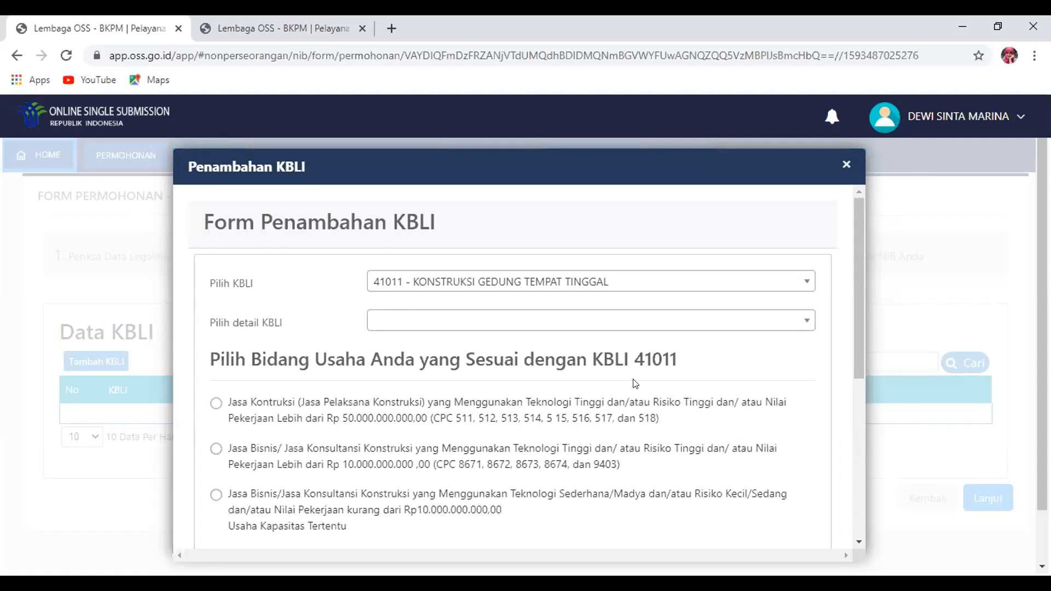
# Set KBLI detail 41011.B and choose the small/medium-risk construction consultancy business field
pyautogui.click(572, 323)
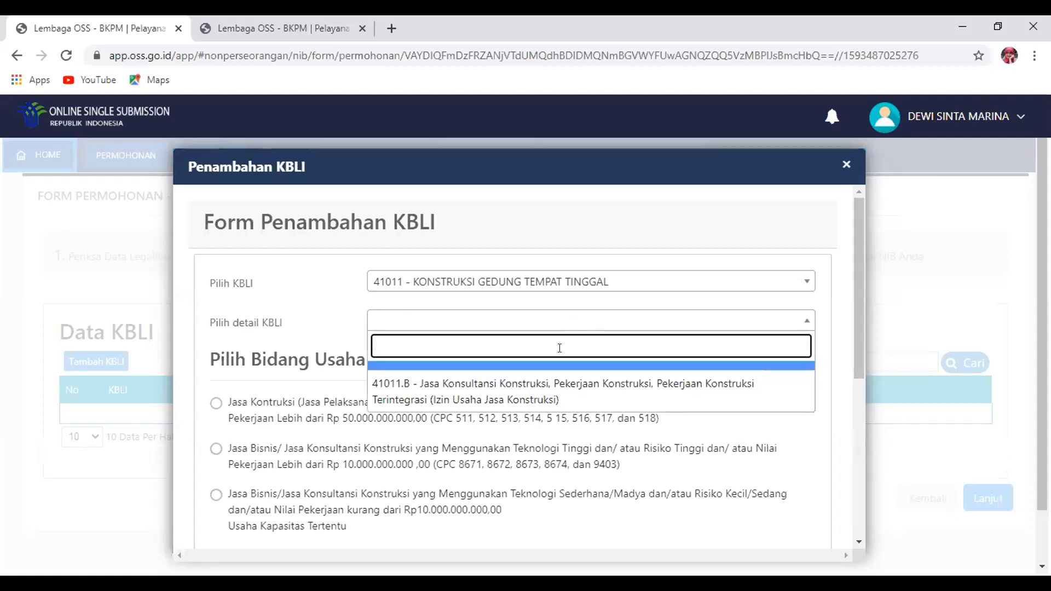
pyautogui.click(558, 390)
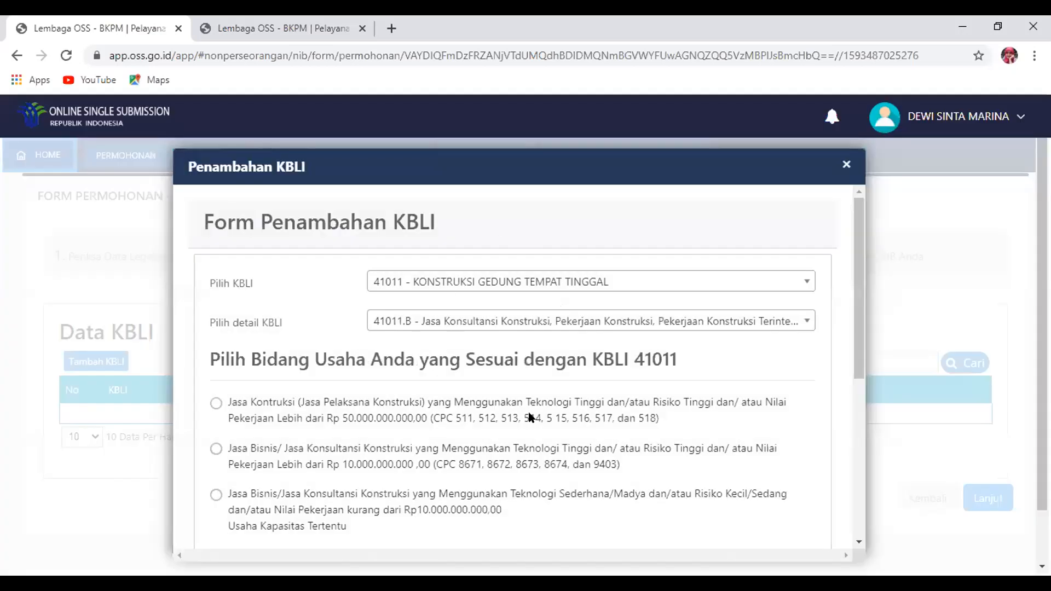
pyautogui.moveTo(853, 293); pyautogui.dragTo(856, 350)
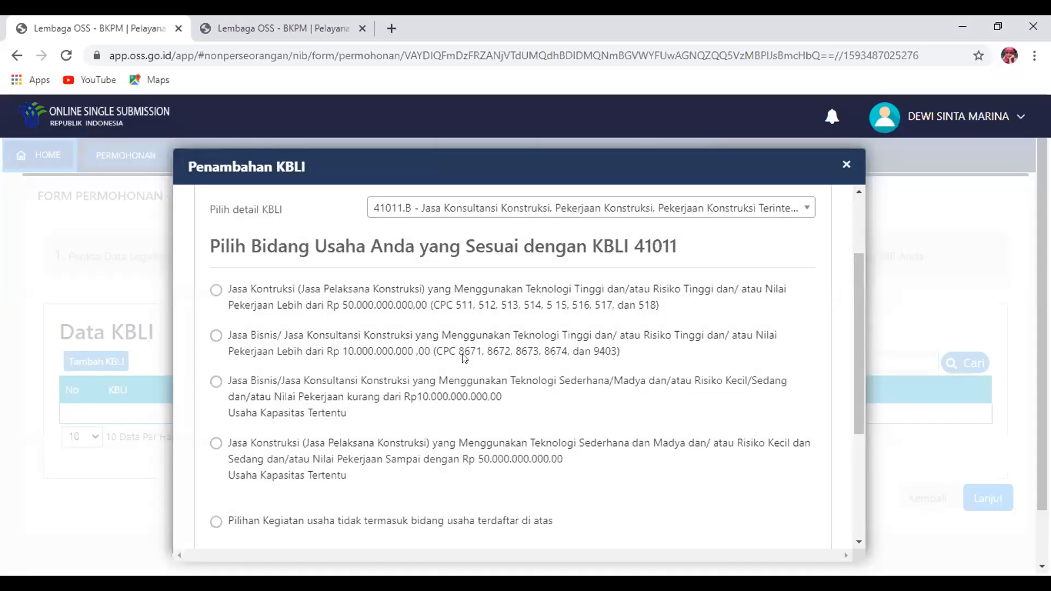
pyautogui.click(216, 382)
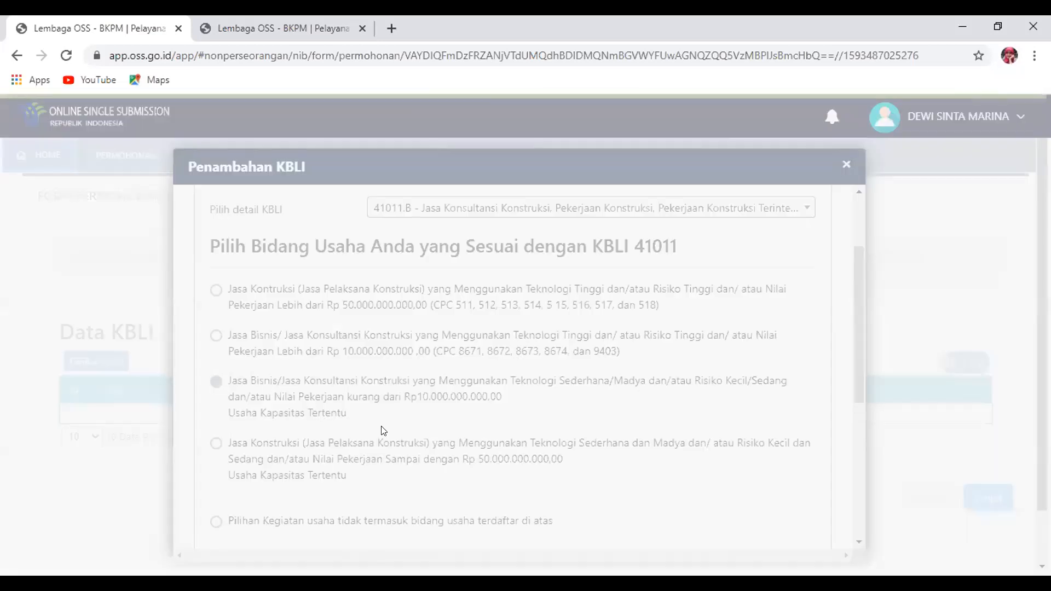
pyautogui.moveTo(855, 375); pyautogui.dragTo(849, 512)
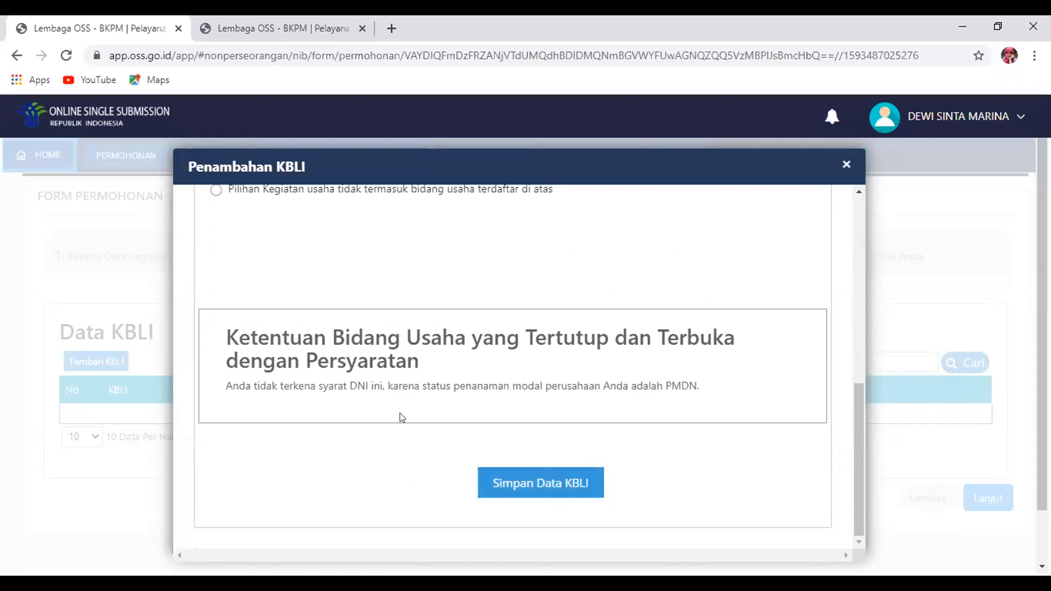
# Save the 41011.B KBLI entry, then continue with Lanjut and confirm Ya
pyautogui.click(560, 481)
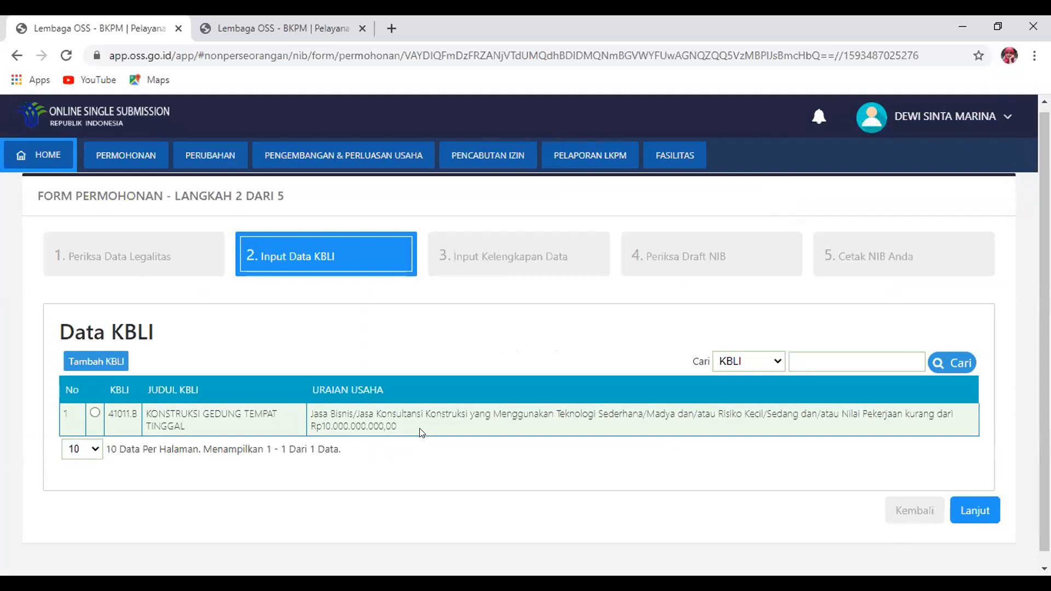
pyautogui.click(972, 510)
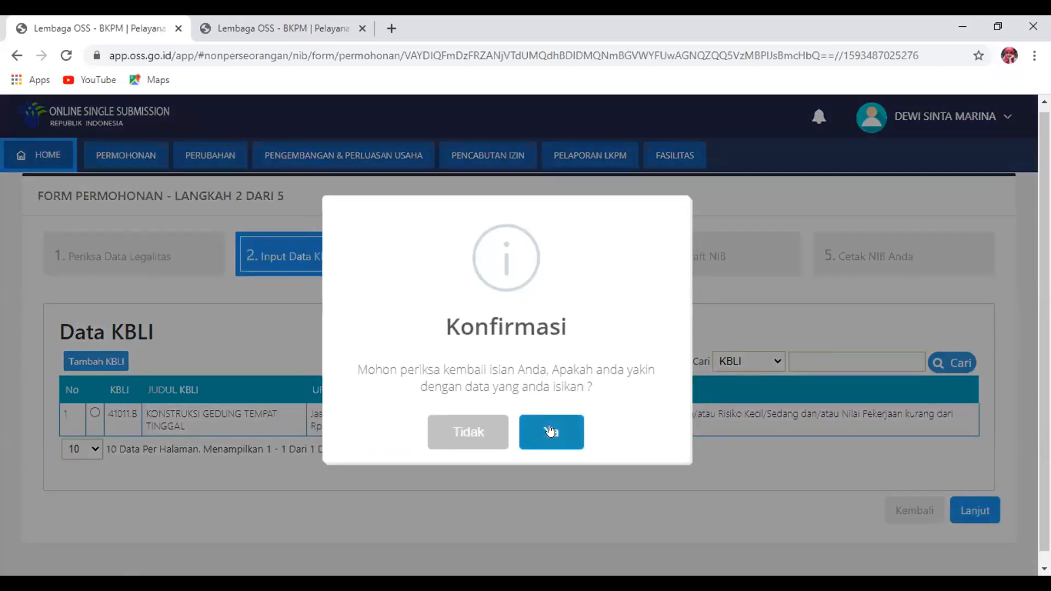
pyautogui.click(548, 427)
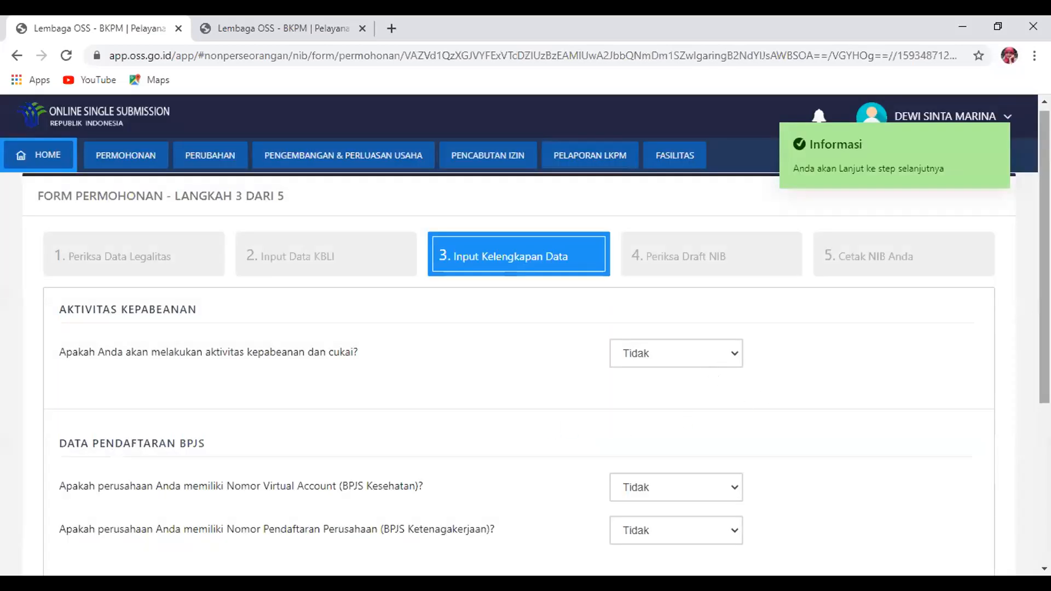
# Leave the customs and excise activity question answered Tidak
pyautogui.moveTo(1044, 318); pyautogui.dragTo(1044, 372)
pyautogui.scroll(1, 1044, 371)
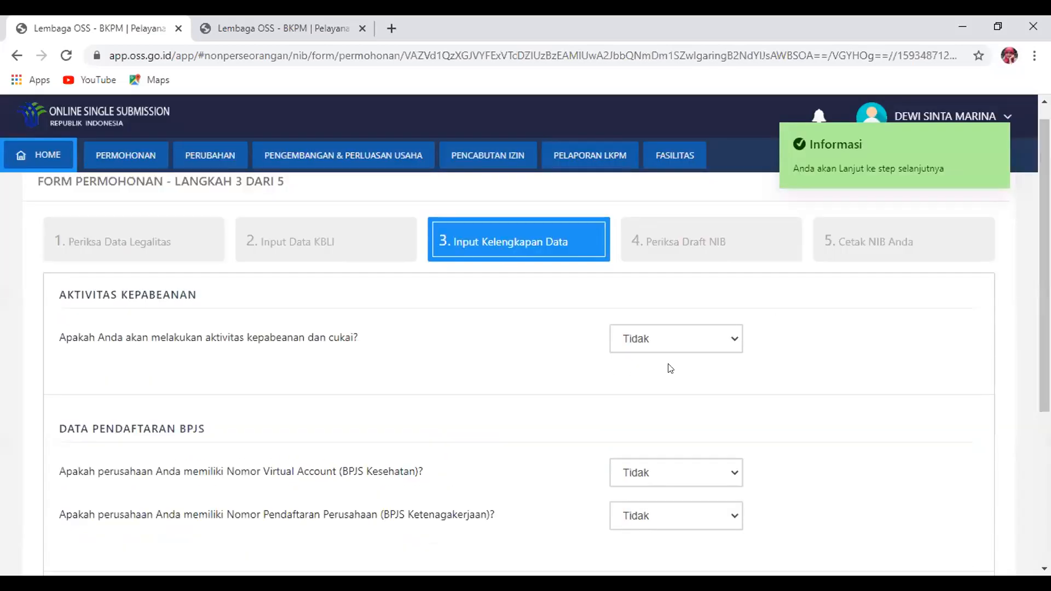
pyautogui.click(667, 346)
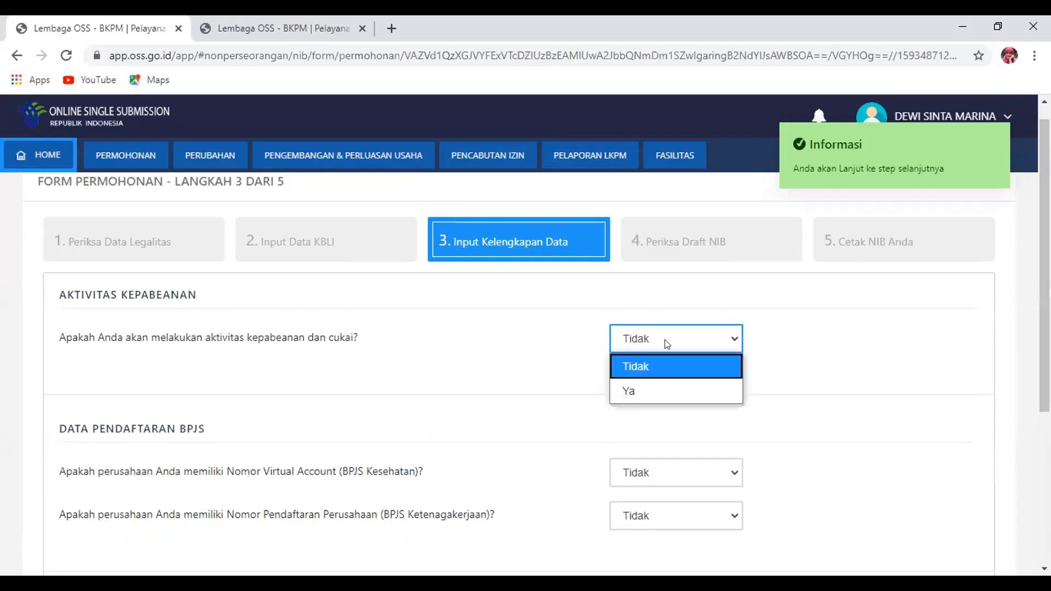
pyautogui.click(641, 391)
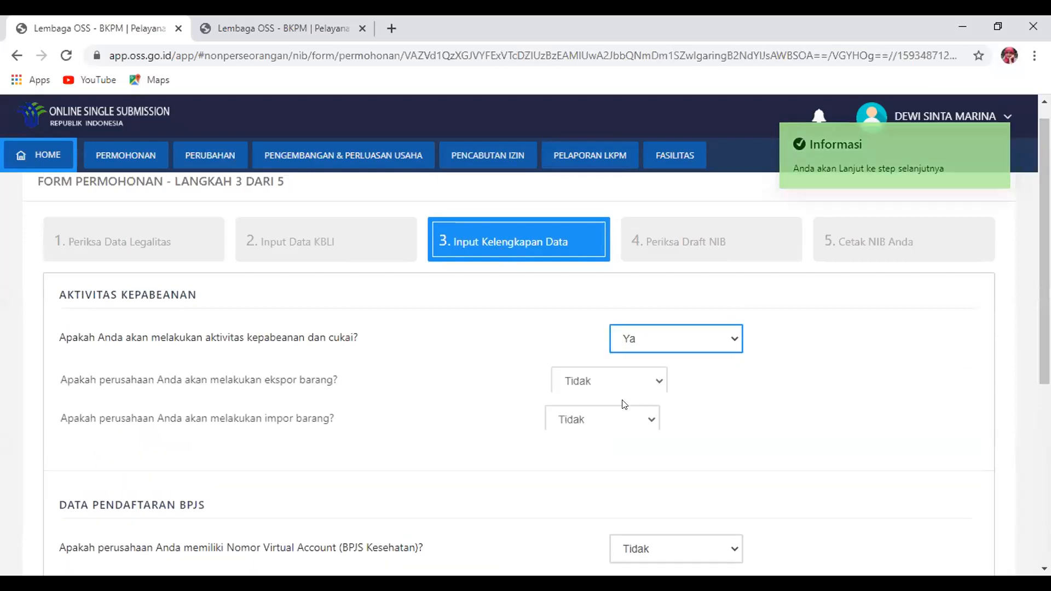
pyautogui.click(667, 343)
pyautogui.click(657, 366)
# Keep the BPJS Kesehatan virtual account answer at Tidak and submit the completeness data
pyautogui.scroll(-3, 1025, 391)
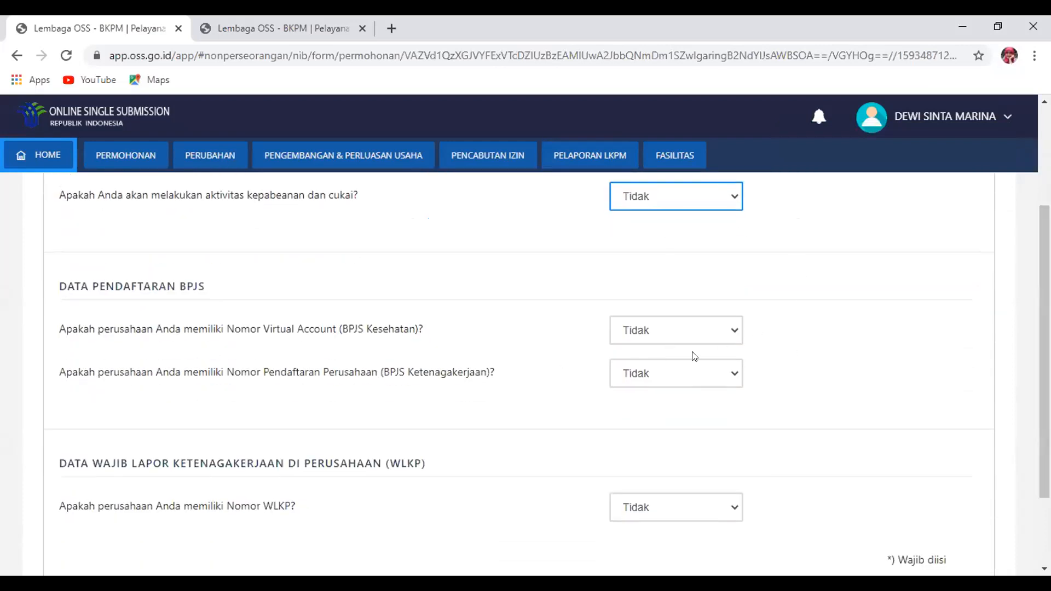
pyautogui.click(710, 334)
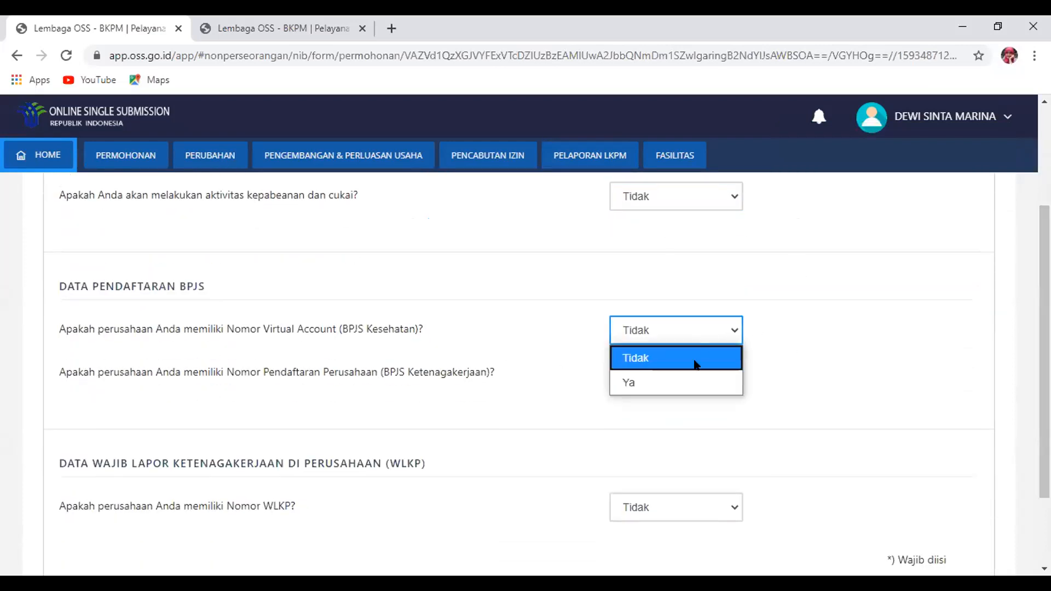
pyautogui.click(671, 381)
pyautogui.click(730, 331)
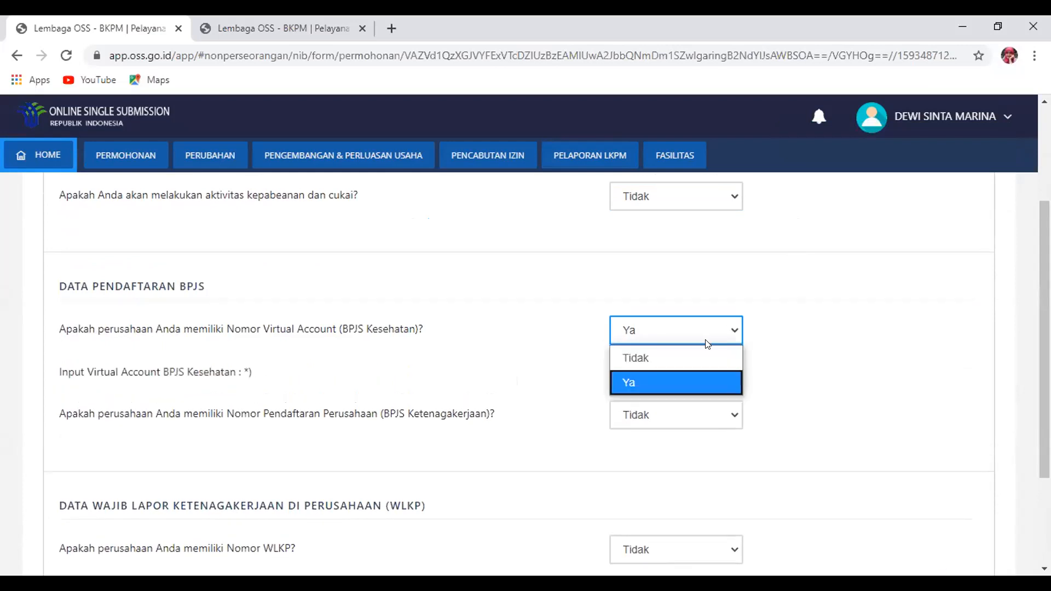
pyautogui.click(697, 357)
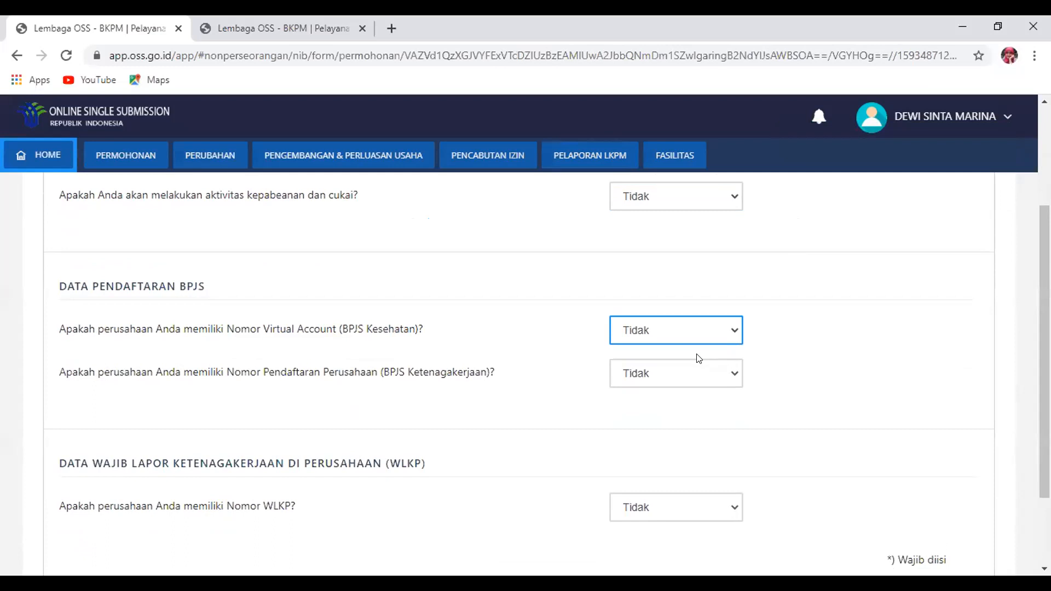
pyautogui.scroll(-2, 547, 394)
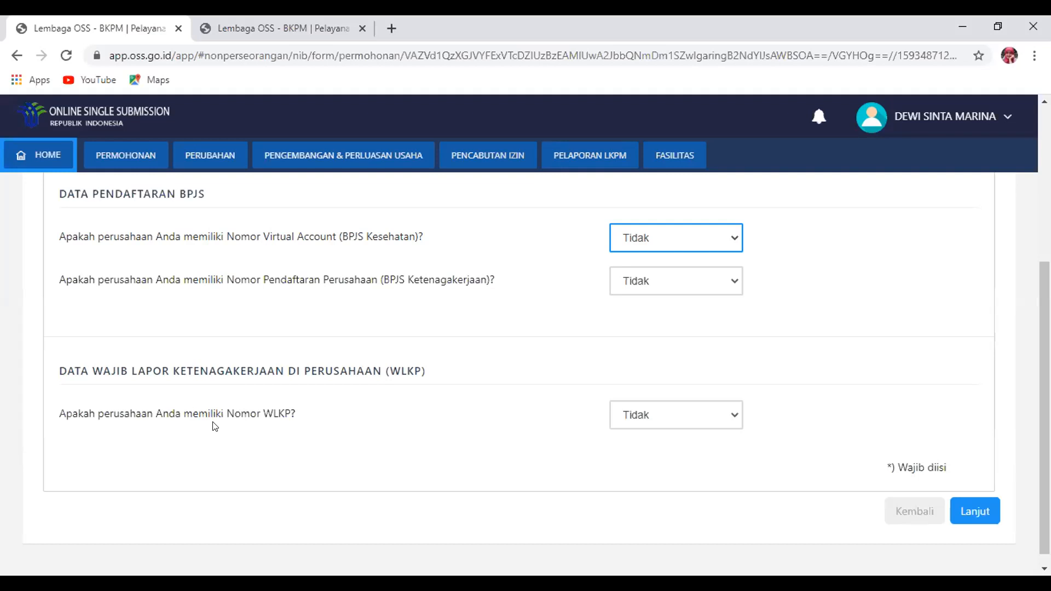
pyautogui.click(972, 510)
# Confirm saving the completeness data and open the draft NIB preview
pyautogui.click(565, 433)
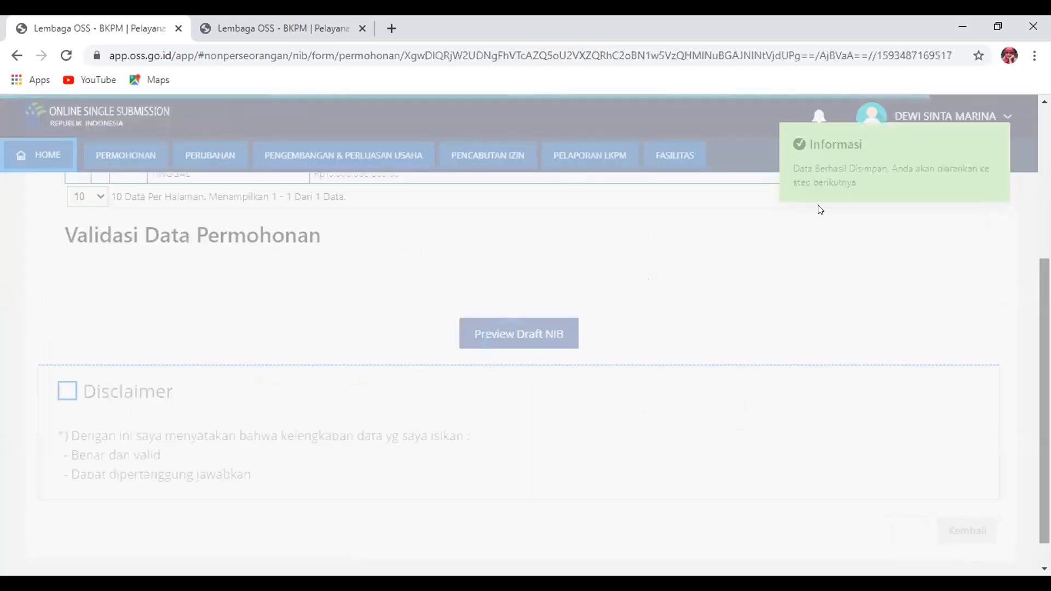
pyautogui.scroll(1, 841, 418)
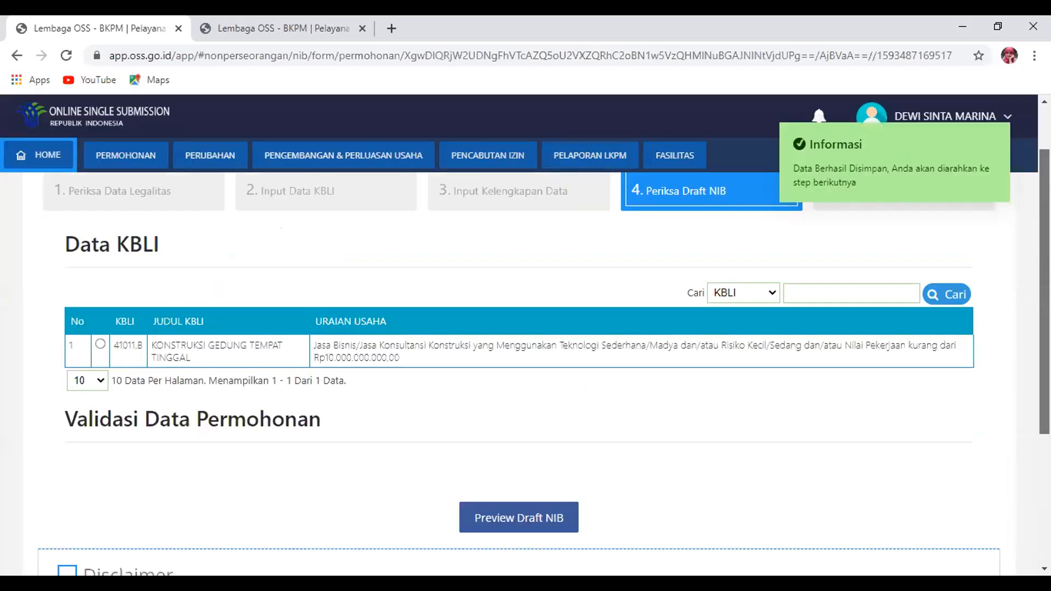
pyautogui.scroll(-3, 639, 437)
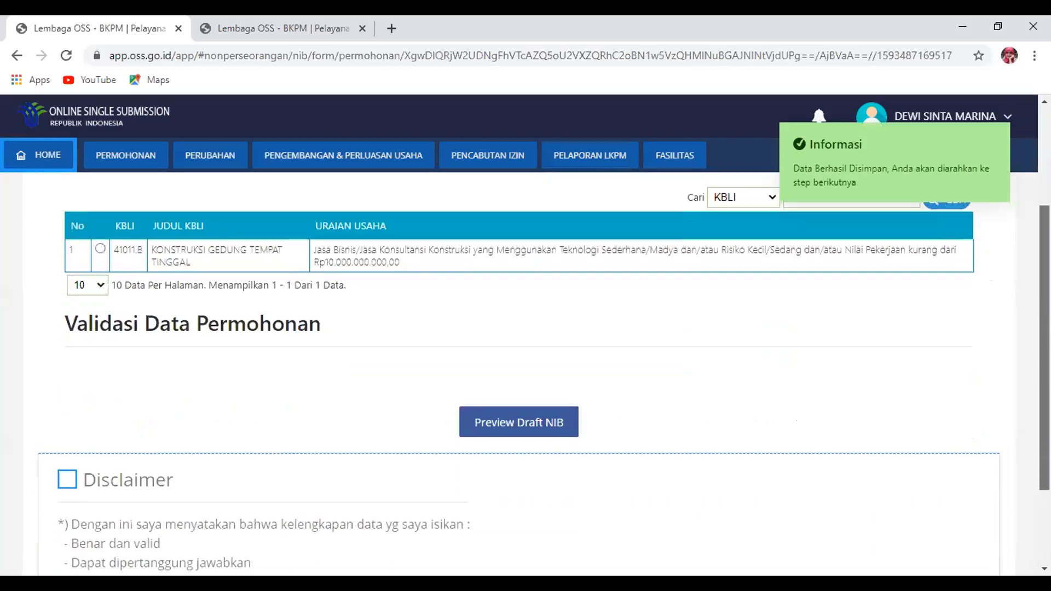
pyautogui.scroll(-3, 638, 436)
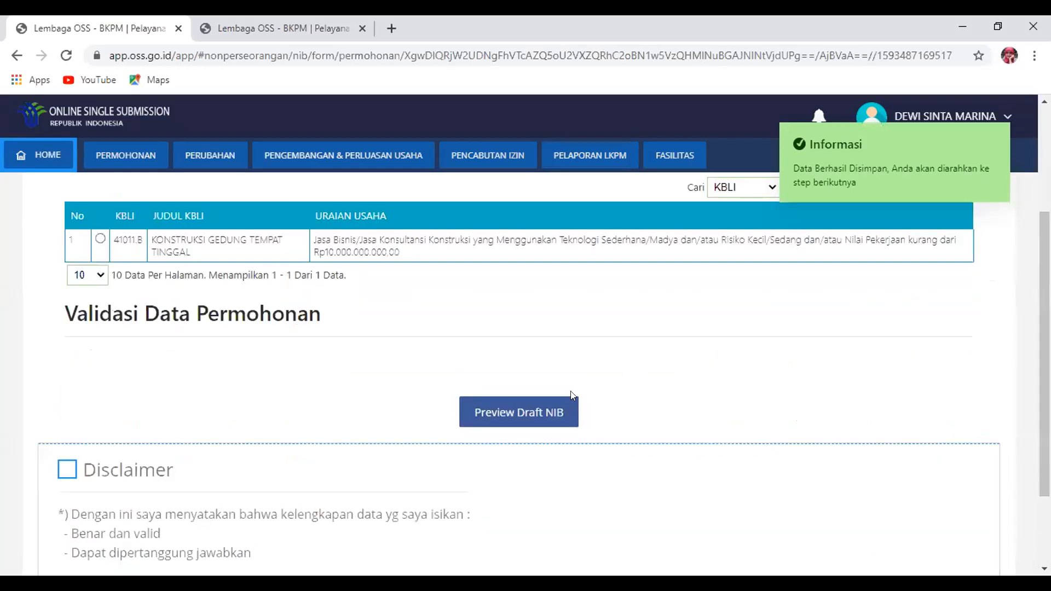
pyautogui.click(539, 414)
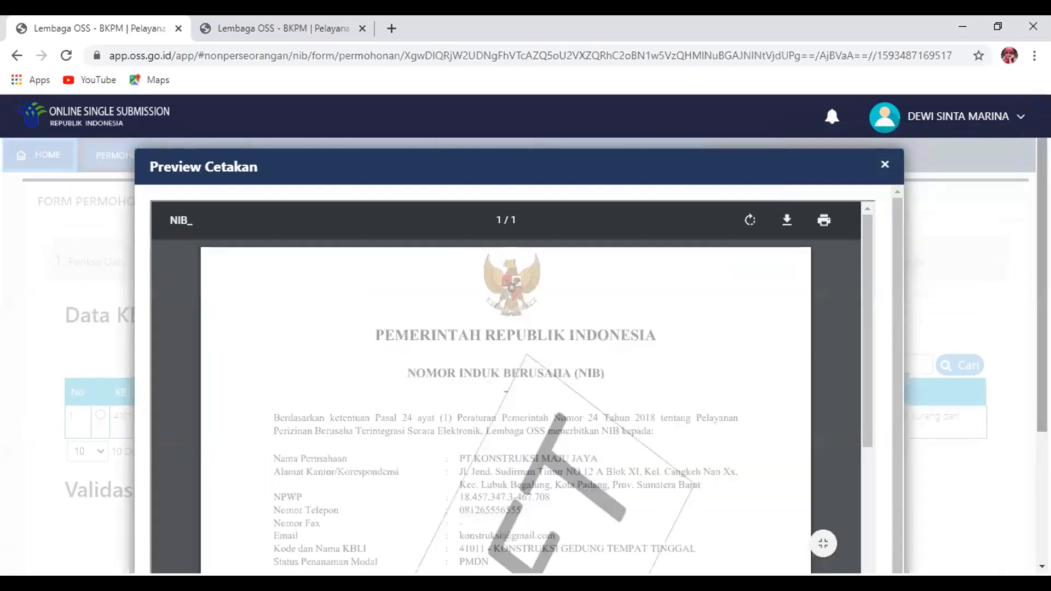
# Scroll through the draft NIB PDF and close the Preview Cetakan modal
pyautogui.scroll(-2, 540, 408)
pyautogui.scroll(-3, 526, 356)
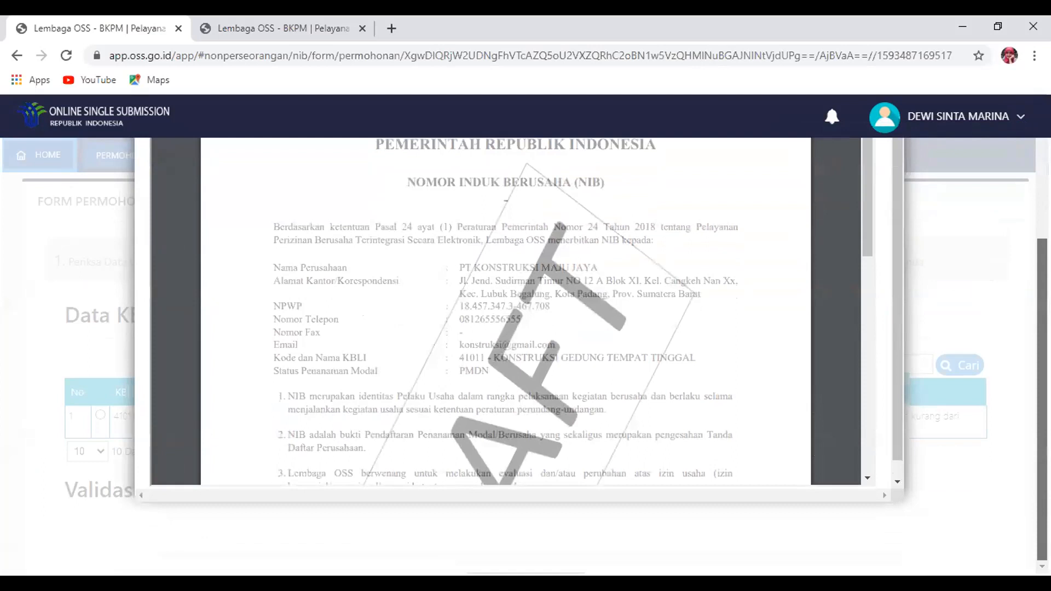
pyautogui.moveTo(864, 234); pyautogui.dragTo(882, 286)
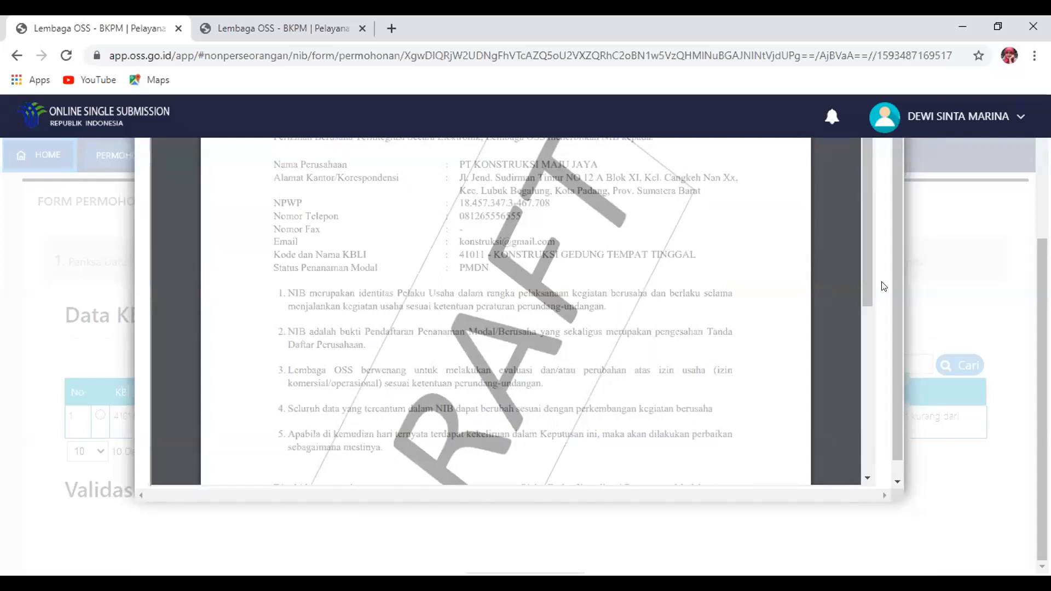
pyautogui.moveTo(867, 293); pyautogui.dragTo(864, 188)
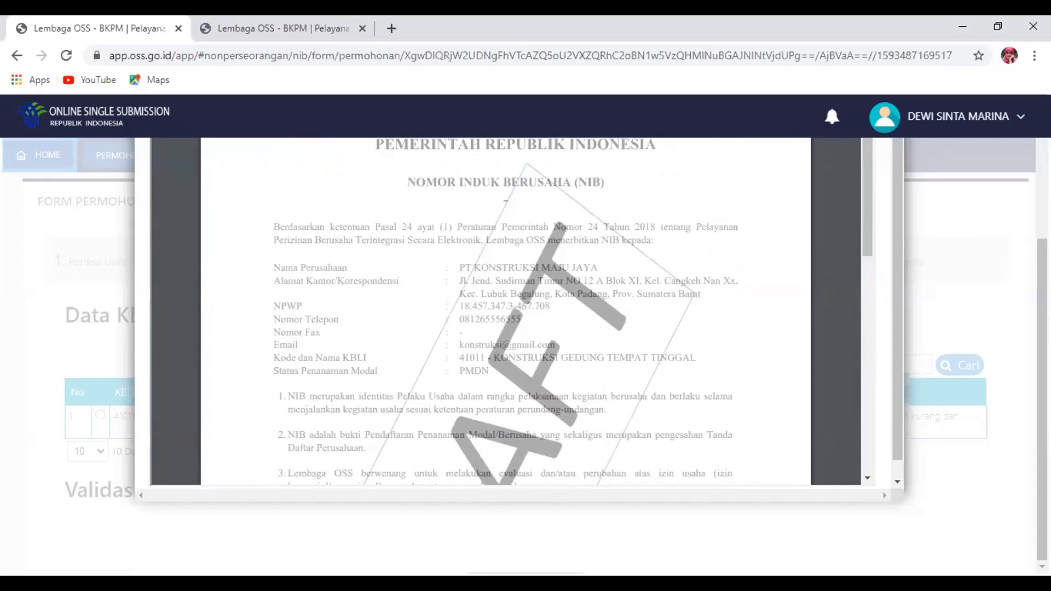
pyautogui.moveTo(1041, 301); pyautogui.dragTo(1041, 208)
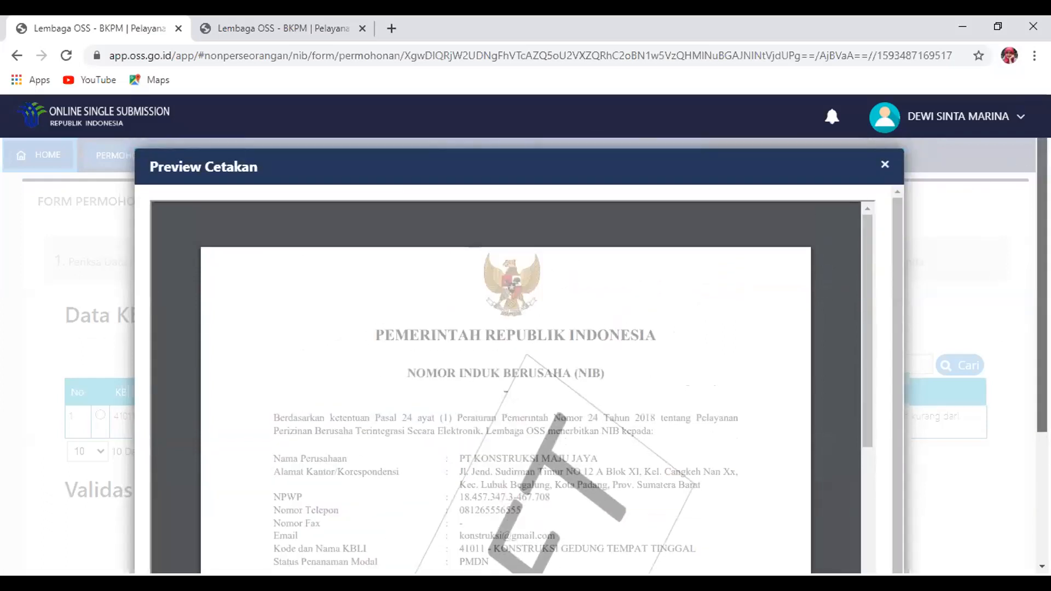
pyautogui.click(884, 164)
# Accept the disclaimer, run Proses NIB and confirm to issue the NIB
pyautogui.scroll(-5, 285, 378)
pyautogui.click(67, 363)
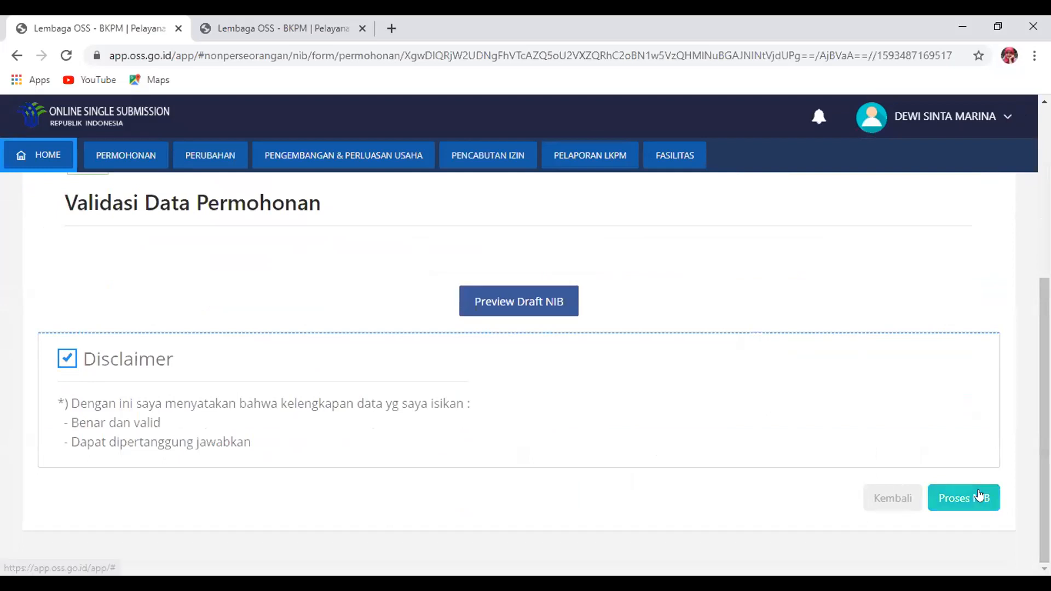
pyautogui.click(980, 496)
pyautogui.click(566, 422)
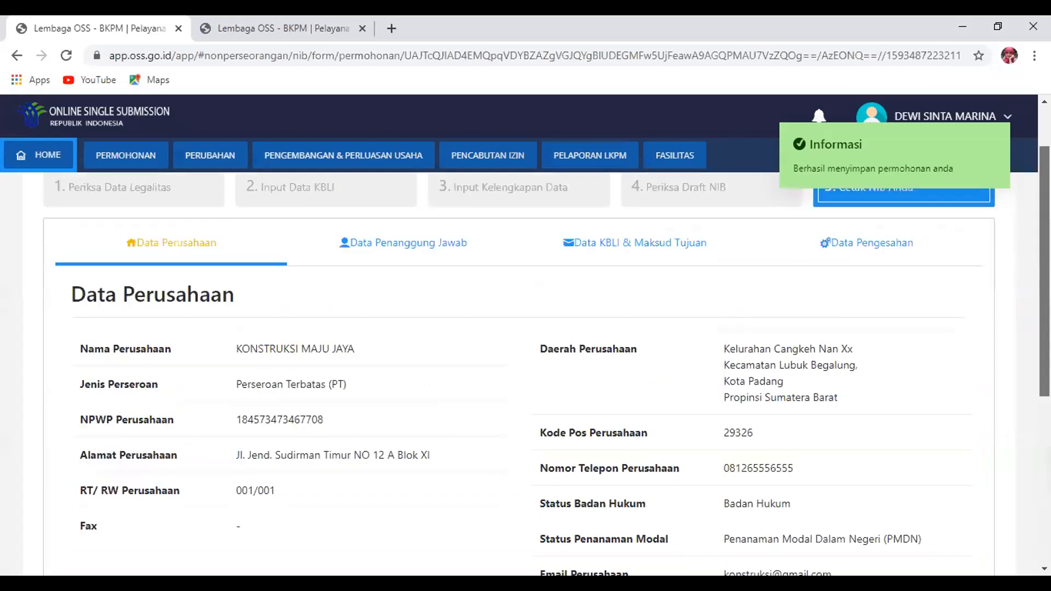
pyautogui.scroll(-6, 1015, 459)
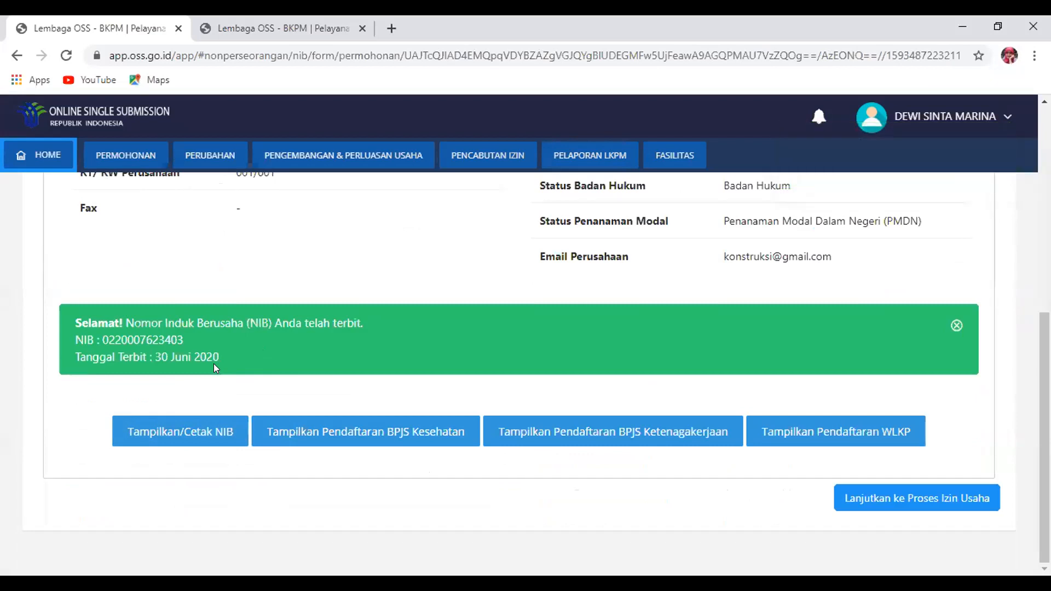
# Display the issued NIB document and scroll through it
pyautogui.click(201, 430)
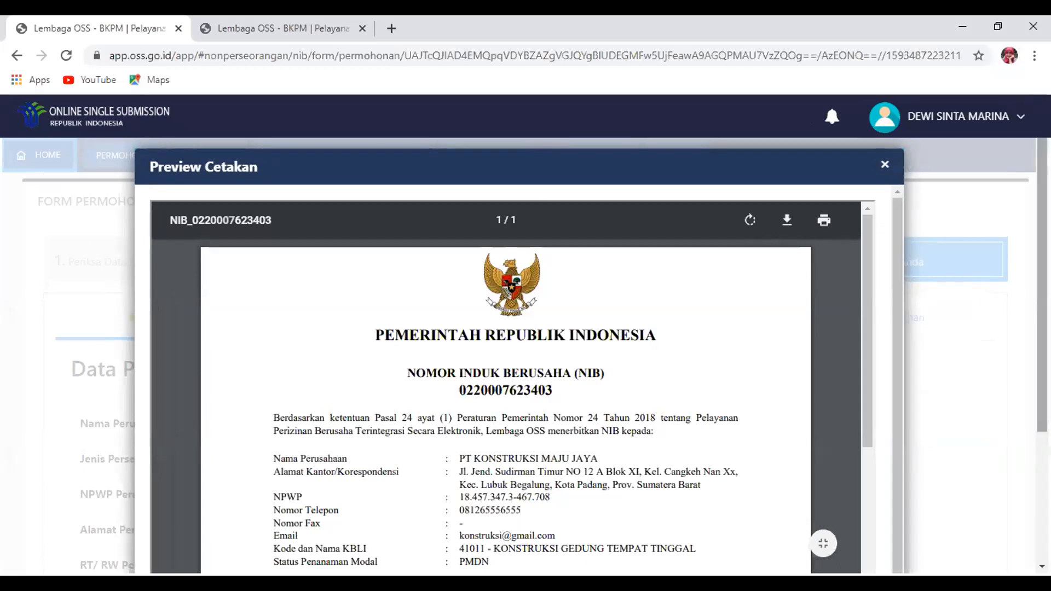
pyautogui.scroll(-4, 667, 256)
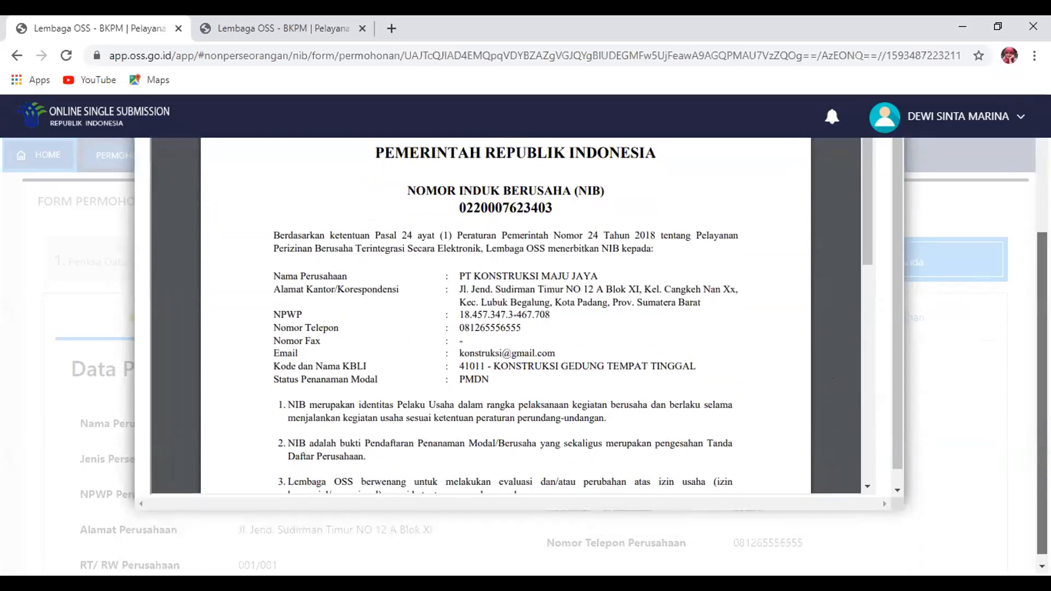
pyautogui.moveTo(863, 231); pyautogui.dragTo(845, 416)
pyautogui.moveTo(864, 271); pyautogui.dragTo(680, 394)
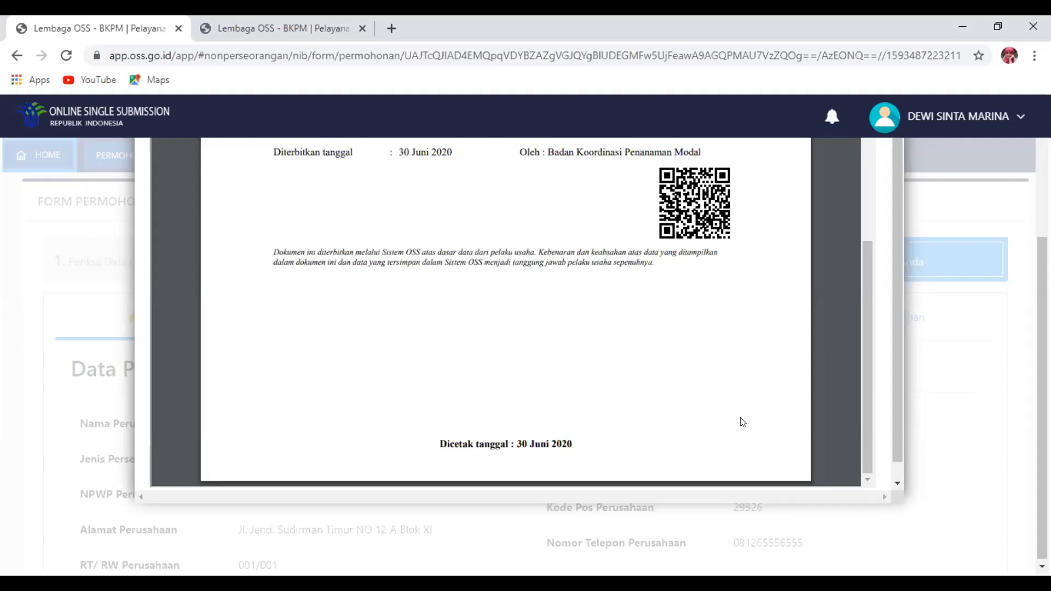
pyautogui.scroll(5, 794, 258)
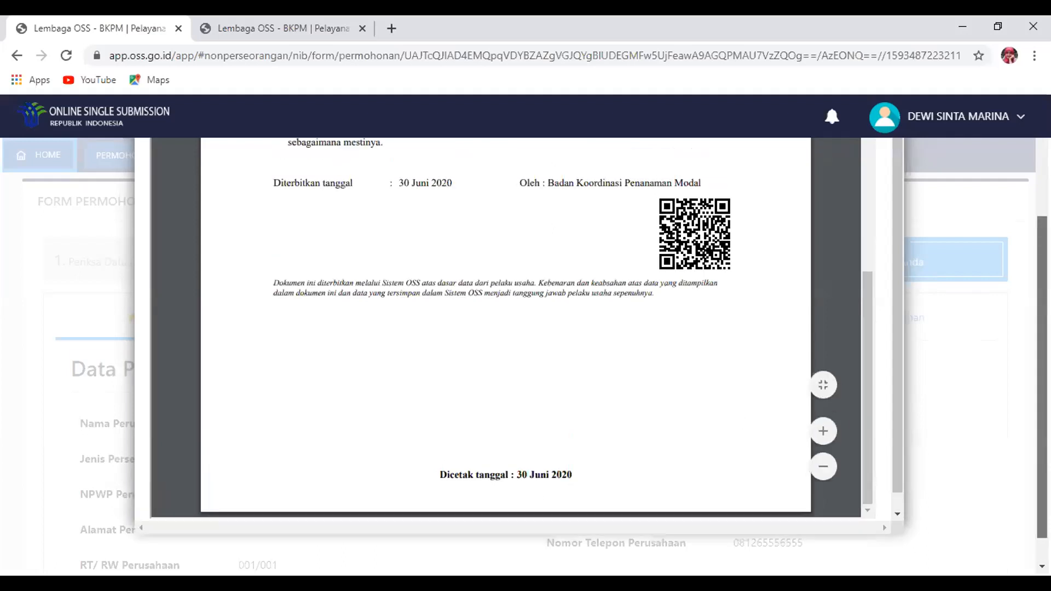
# Download the NIB as a PDF into DATA DUKUNG BPPA and close the preview
pyautogui.click(787, 220)
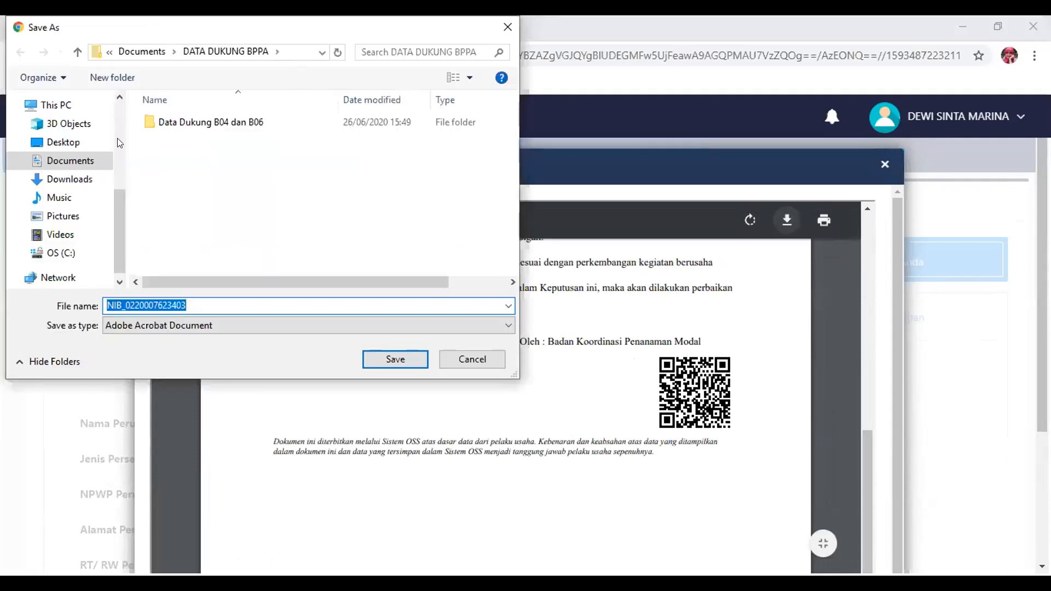
pyautogui.click(385, 354)
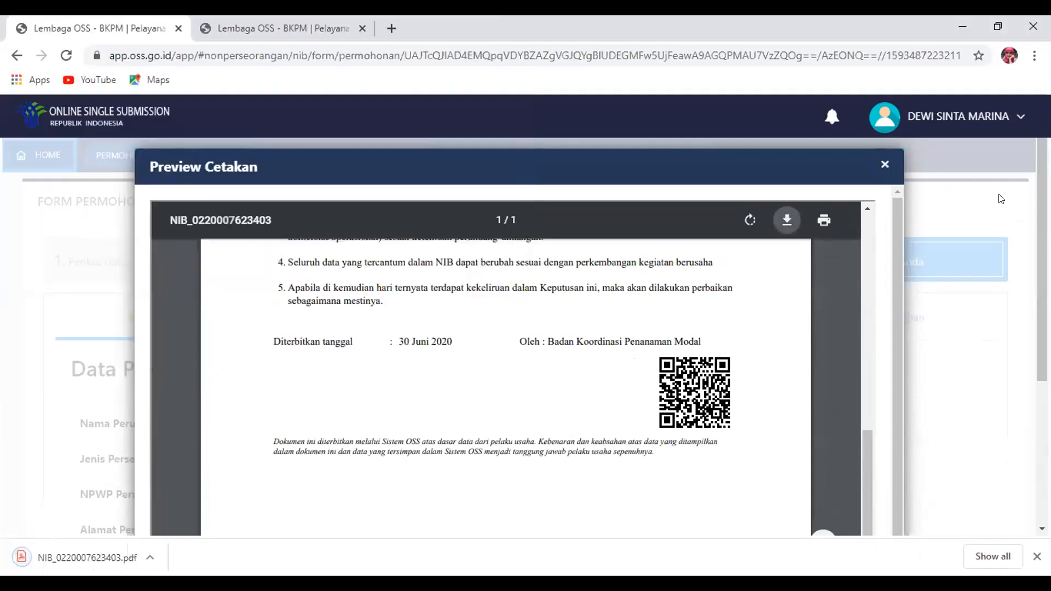
pyautogui.click(883, 167)
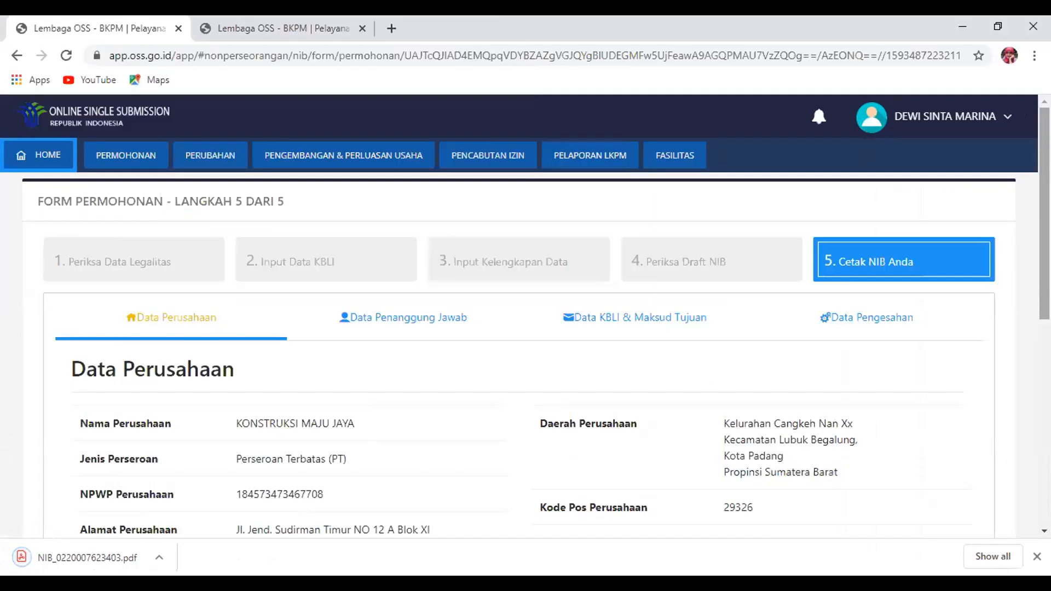
# Continue to the business licence process and pick the KONSTRUKSI MAJU JAYA NIB
pyautogui.scroll(-10, 883, 274)
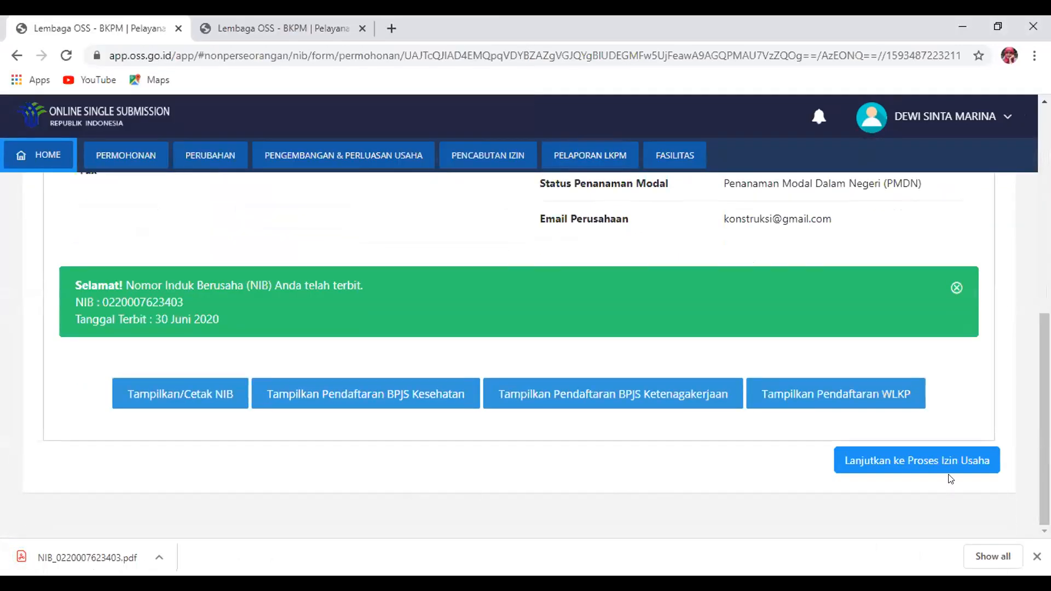
pyautogui.click(943, 470)
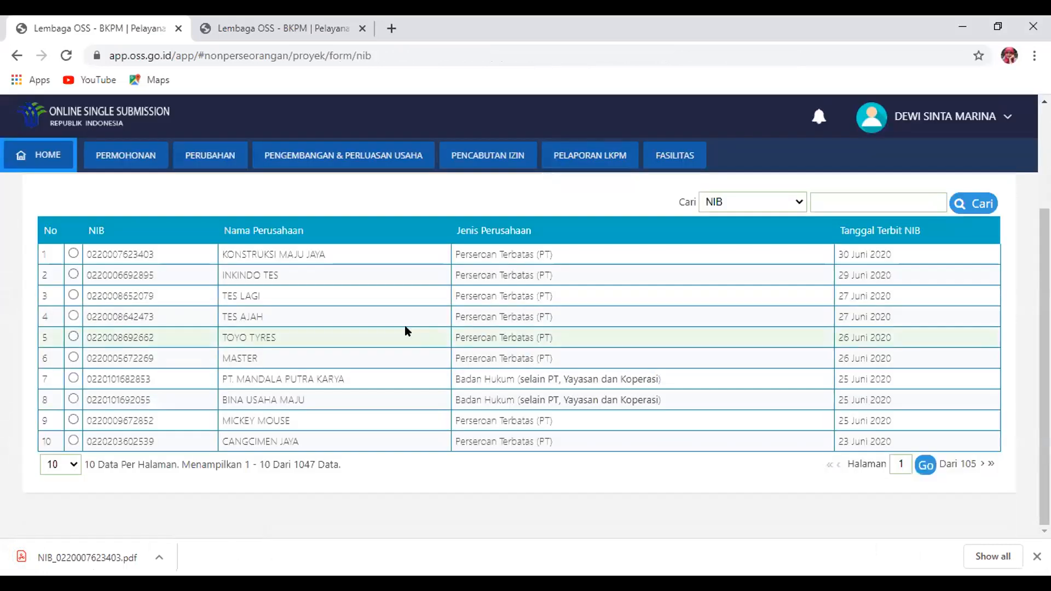
pyautogui.click(110, 249)
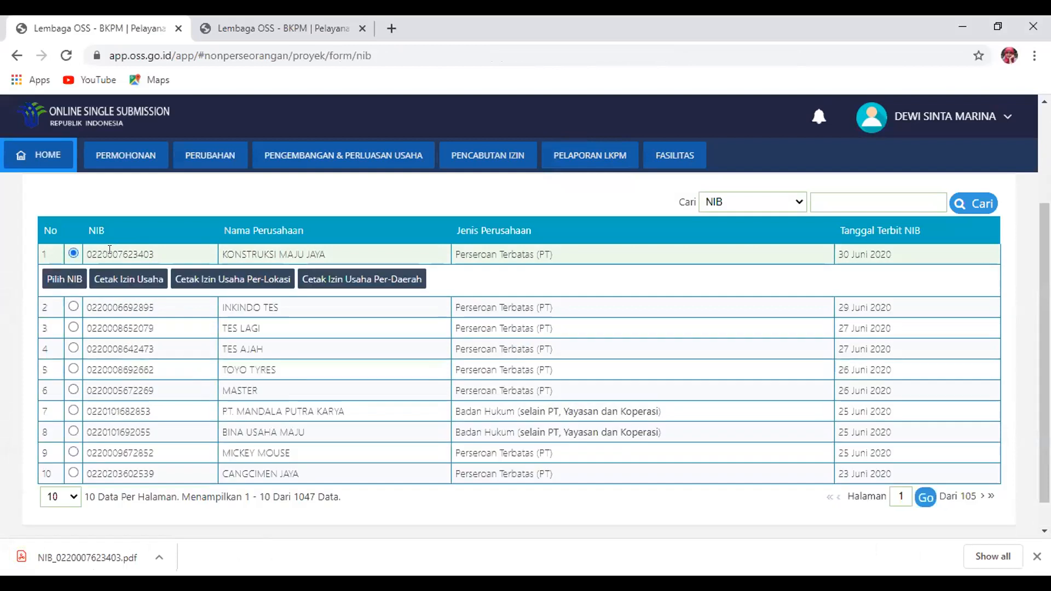
pyautogui.click(60, 280)
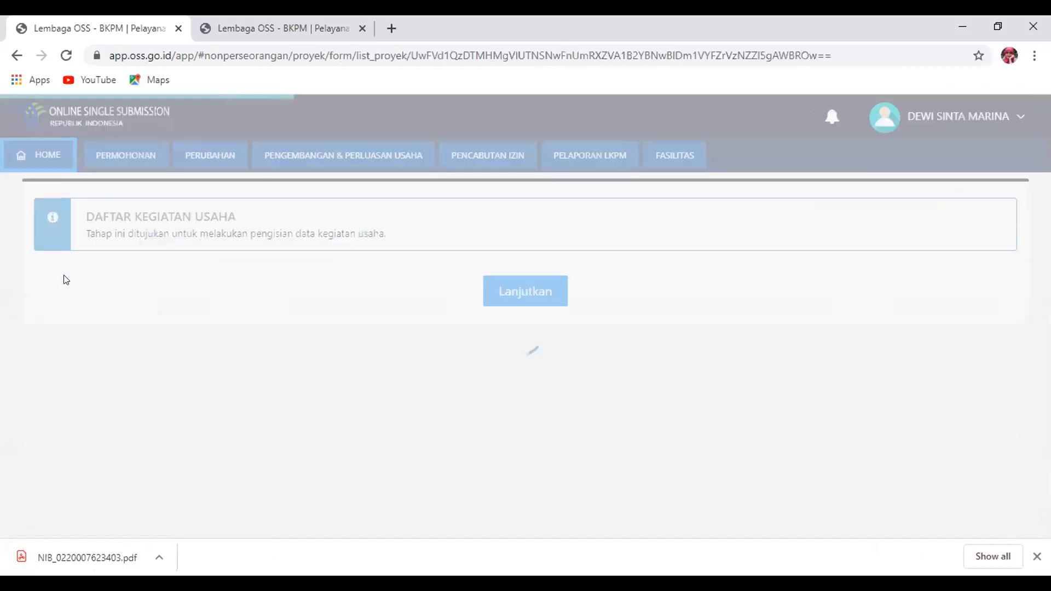
# Select the KBLI 41011.B business activity and start processing it
pyautogui.click(524, 285)
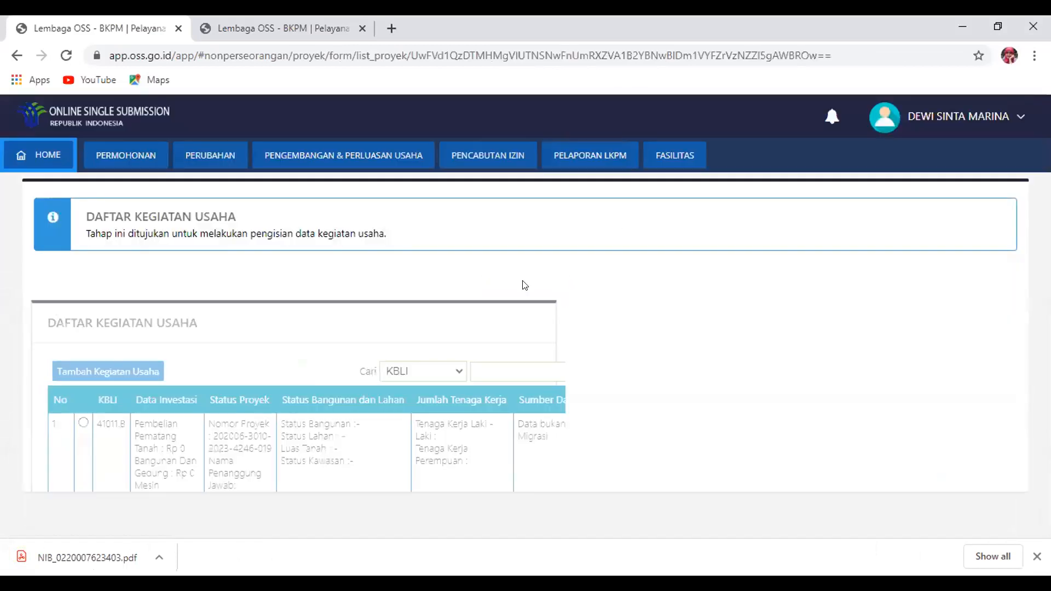
pyautogui.scroll(-3, 91, 284)
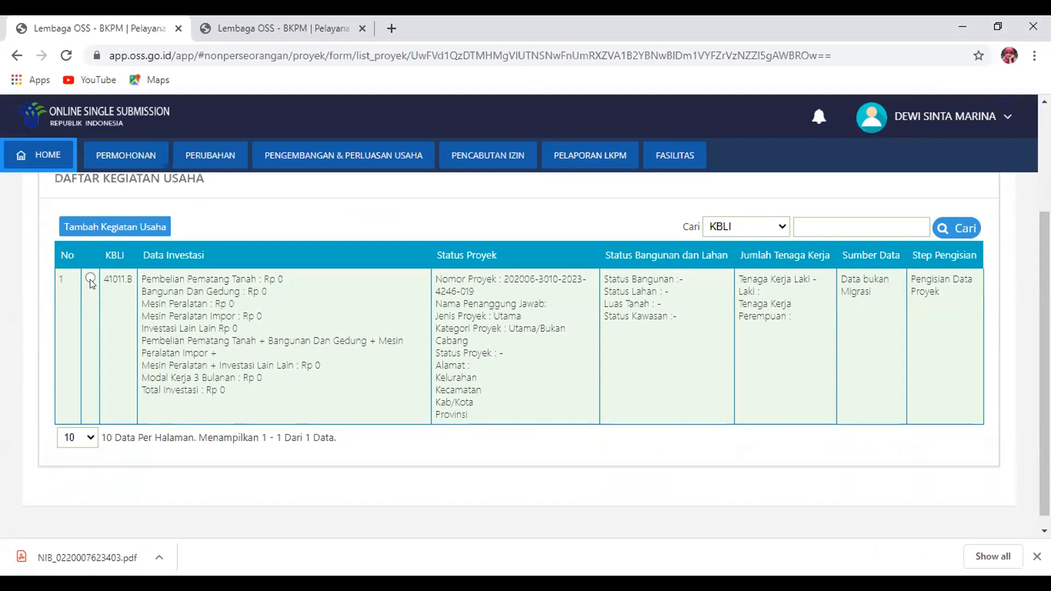
pyautogui.click(91, 280)
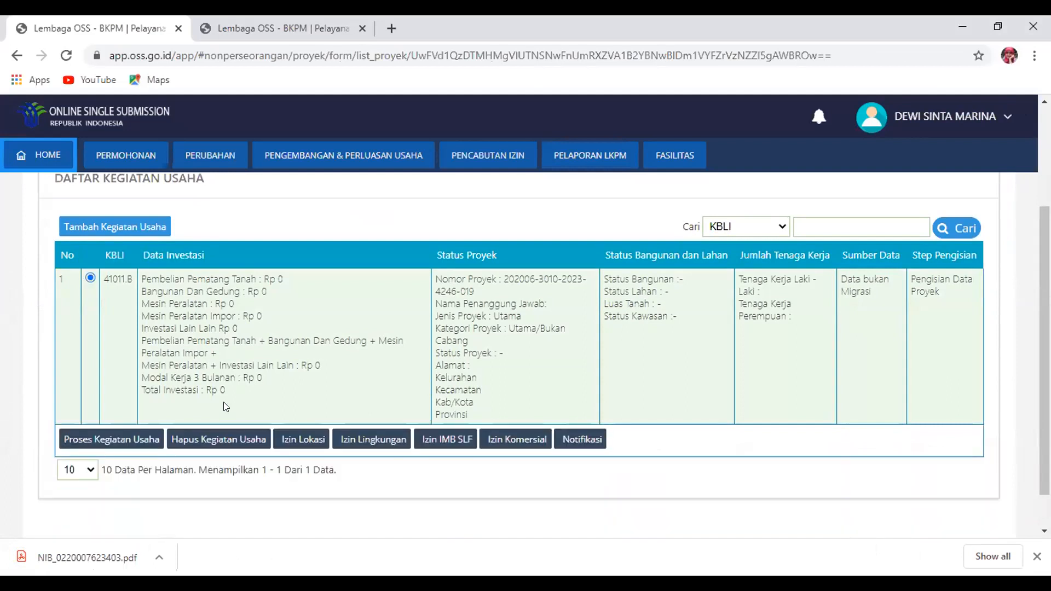
pyautogui.click(130, 448)
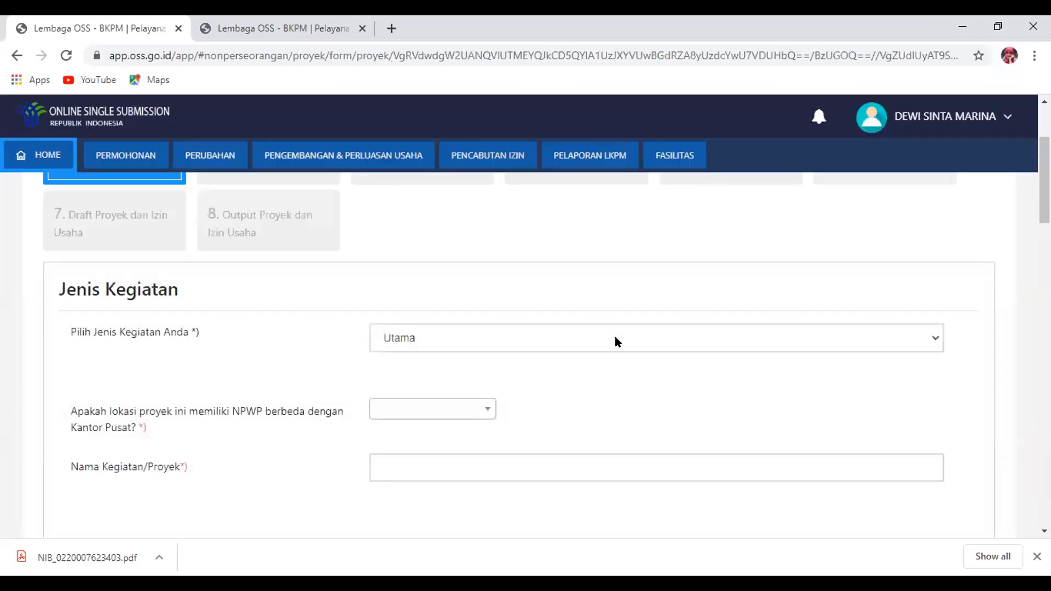
# Keep the activity type as Utama and answer Tidak to the separate-NPWP question
pyautogui.click(615, 339)
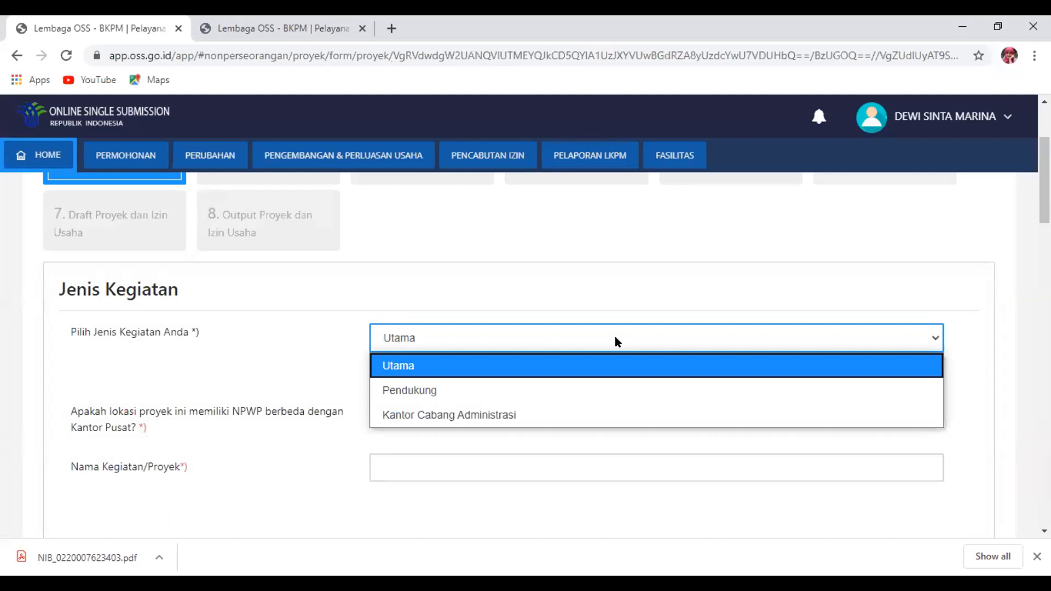
pyautogui.click(483, 366)
pyautogui.click(445, 406)
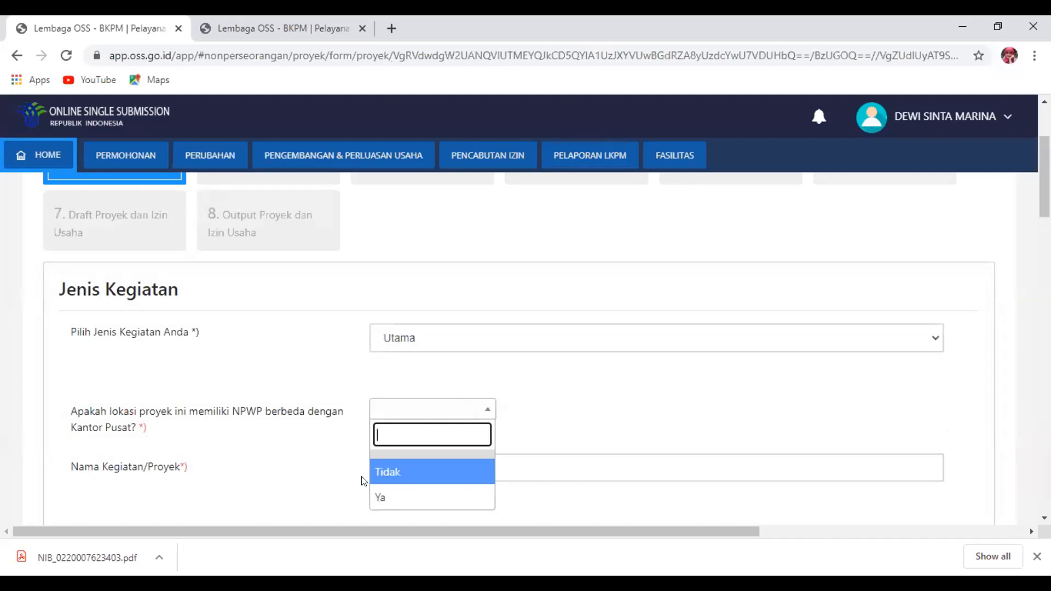
pyautogui.click(403, 476)
# Enter the project name 'Konsultan Konstruksi Gedung Tempat Tinggal'
pyautogui.click(442, 468)
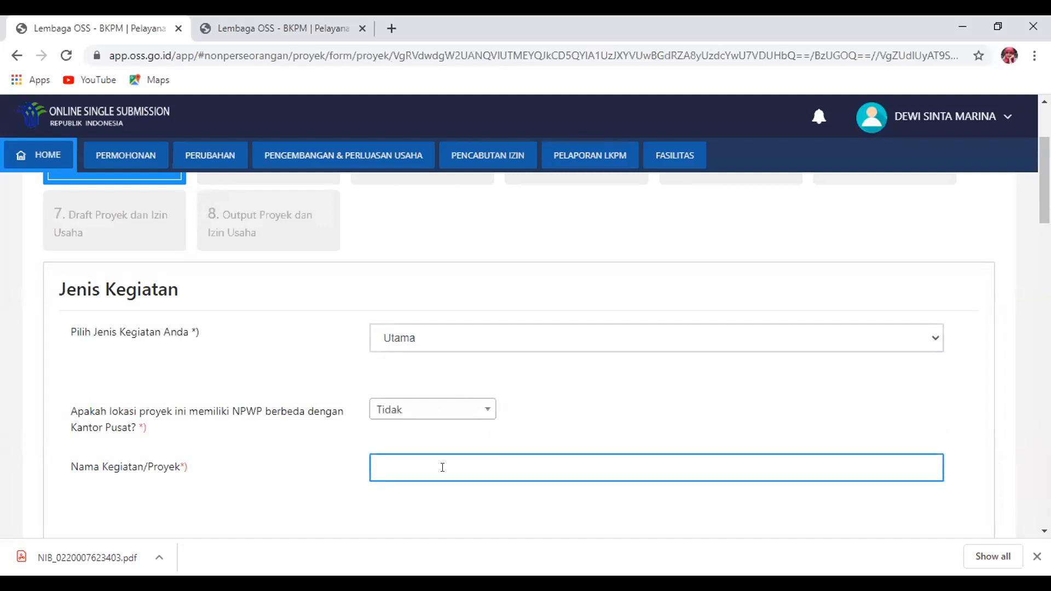
pyautogui.write('Konstruksi Gedung Tempa')
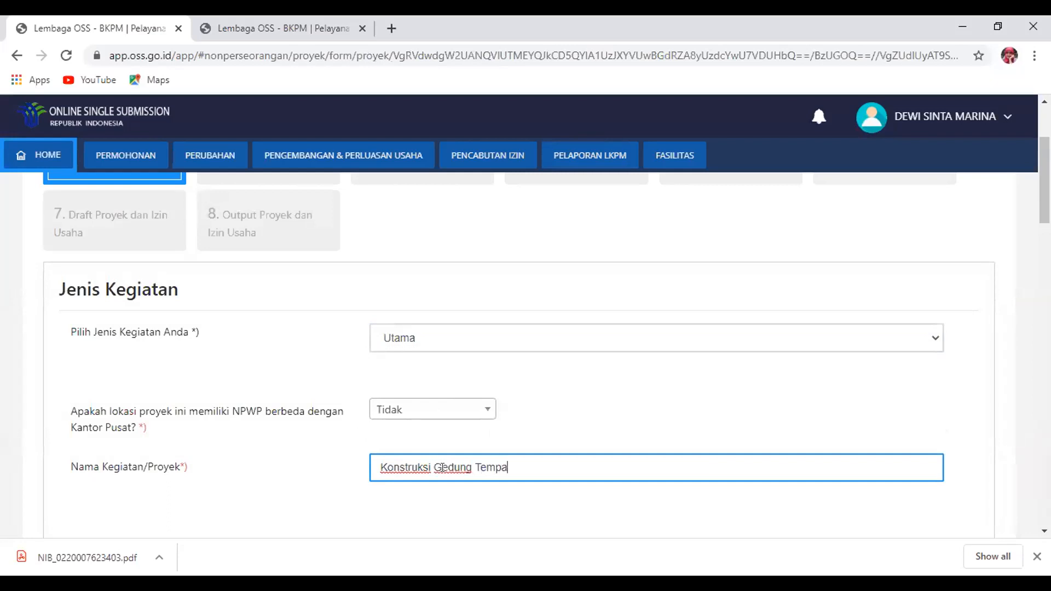
pyautogui.write('t Tinggal')
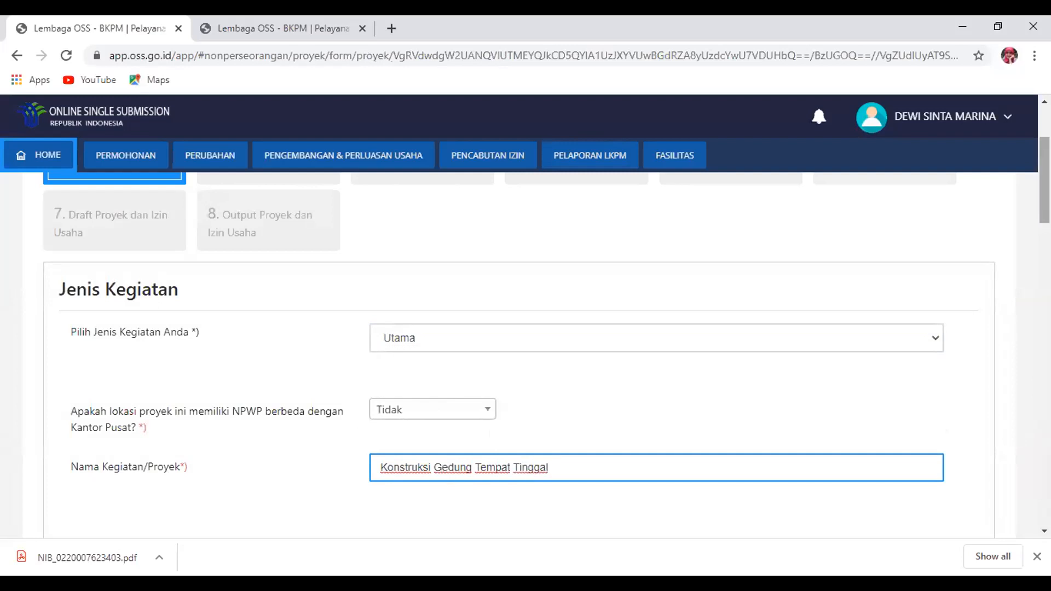
pyautogui.scroll(-5, 526, 328)
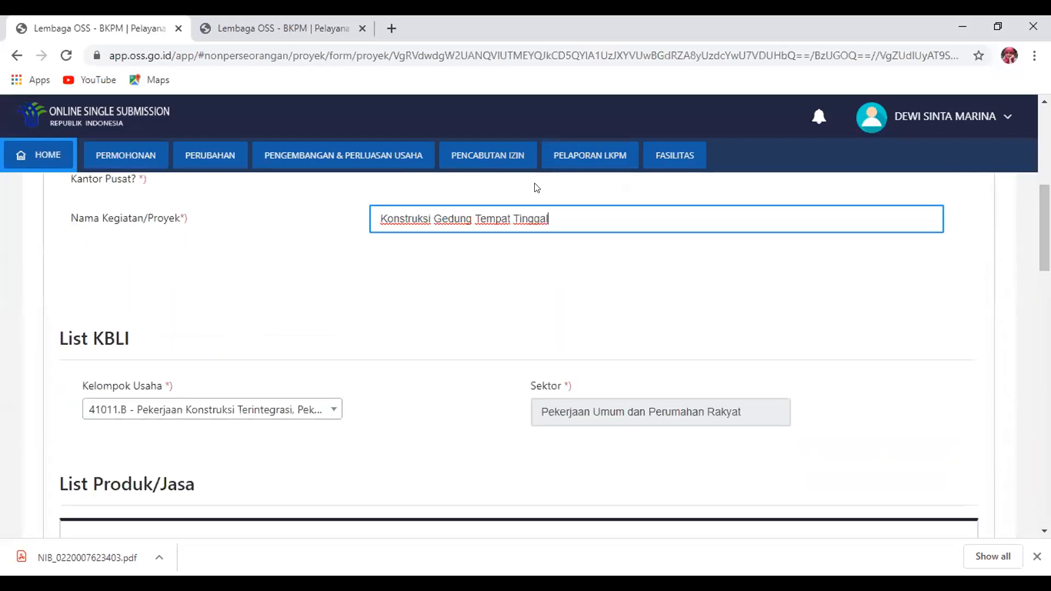
pyautogui.click(378, 210)
pyautogui.write('Konsu')
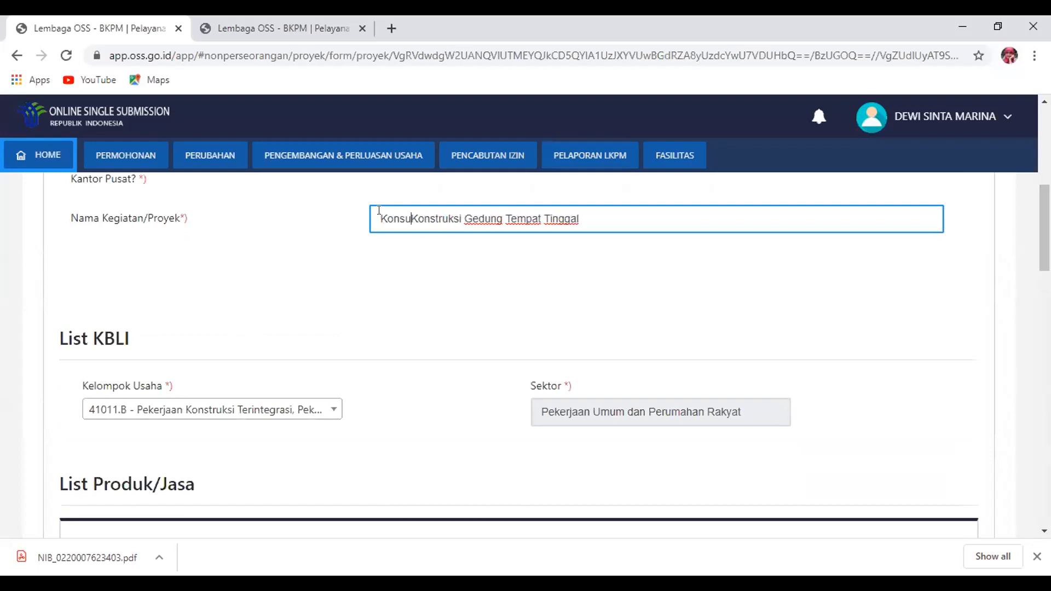
pyautogui.write('ltan')
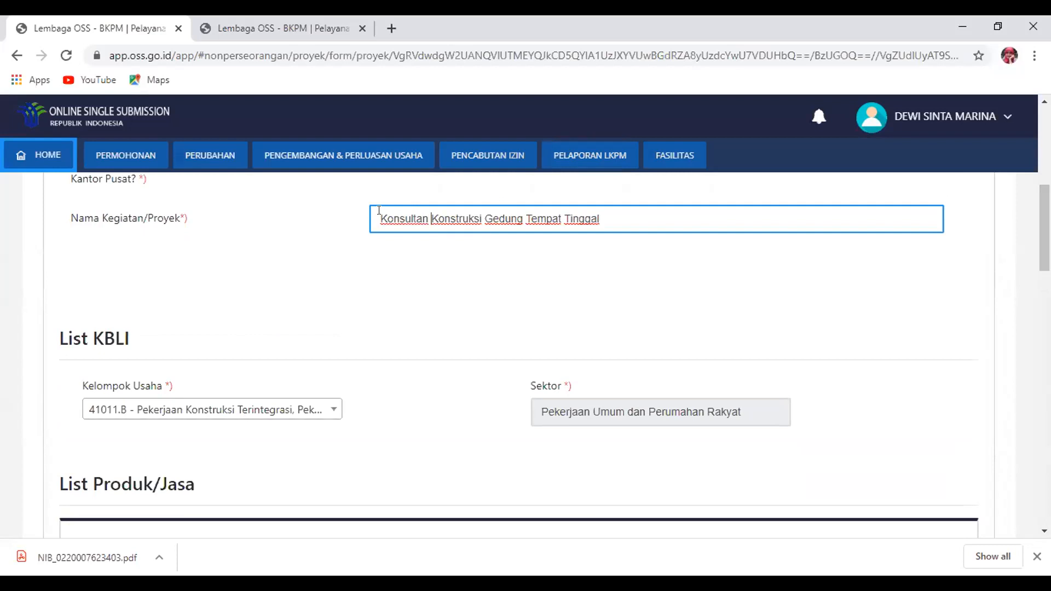
pyautogui.scroll(-5, 249, 326)
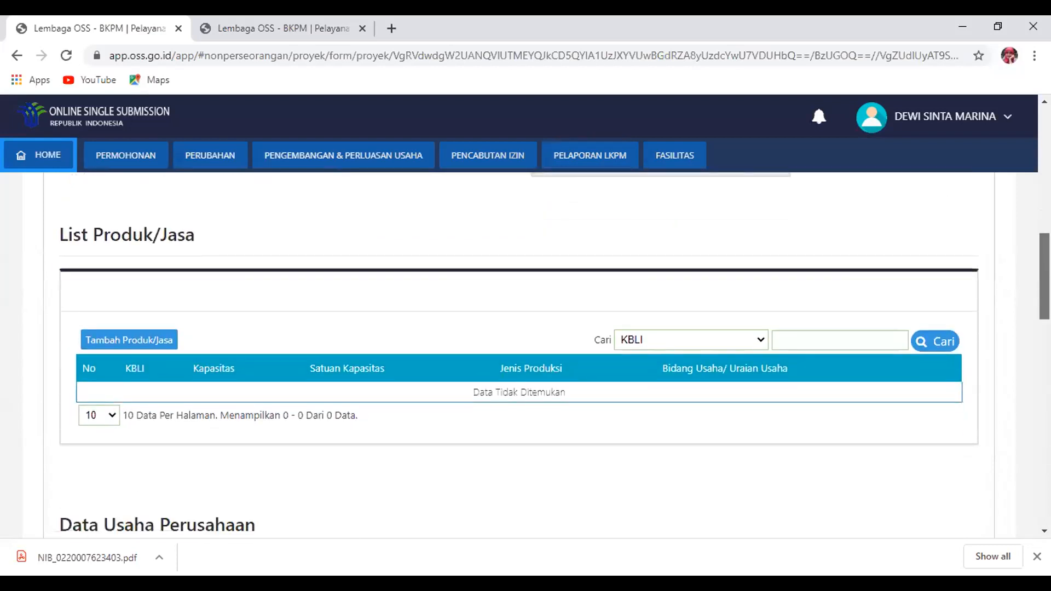
pyautogui.click(149, 306)
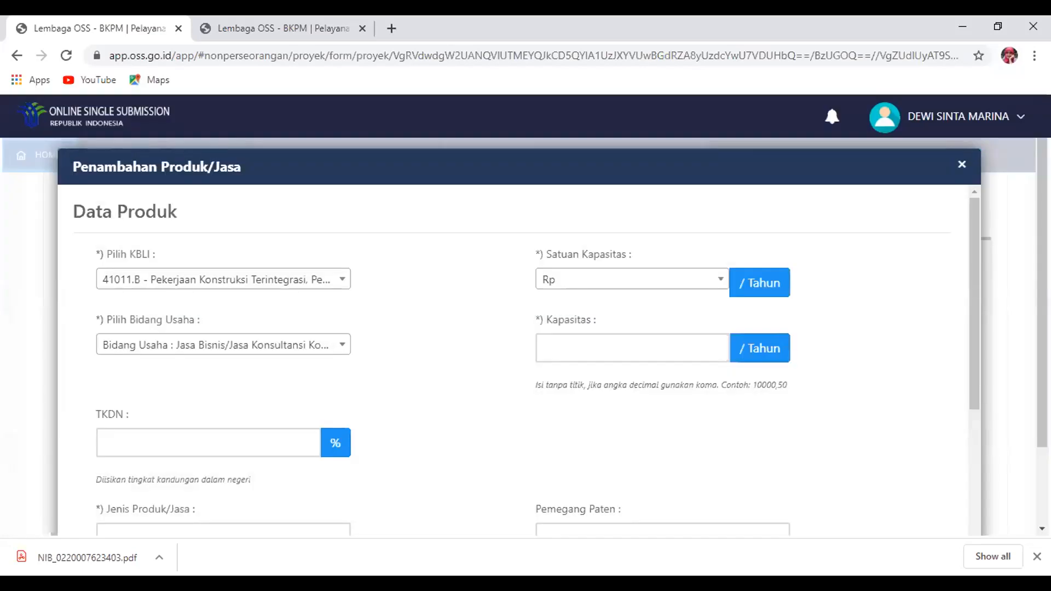
pyautogui.scroll(-2, 518, 329)
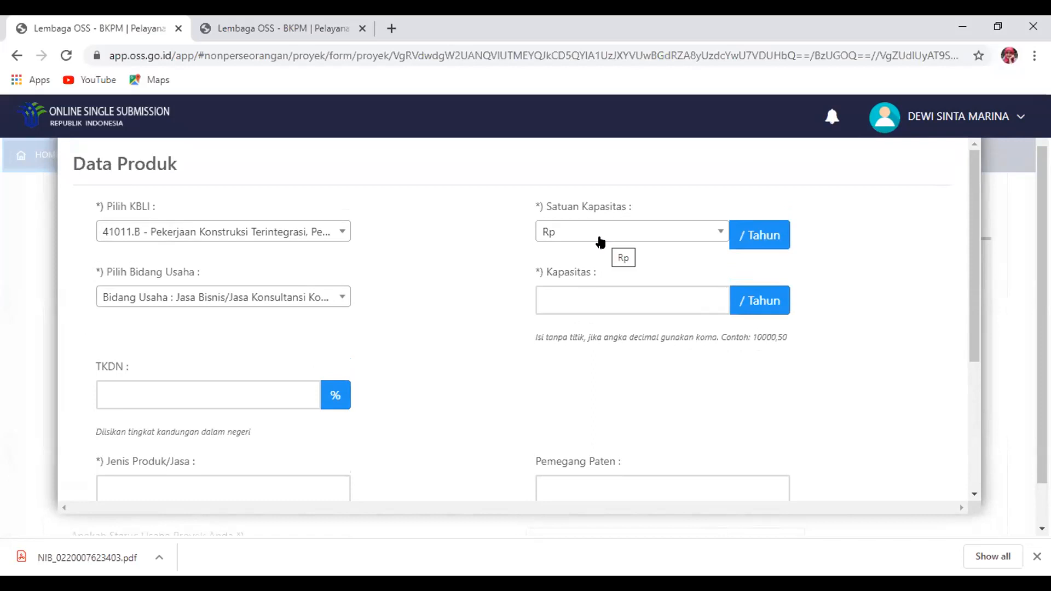
pyautogui.click(590, 299)
pyautogui.write('1')
pyautogui.press('BackSpace')
pyautogui.write('9000000000')
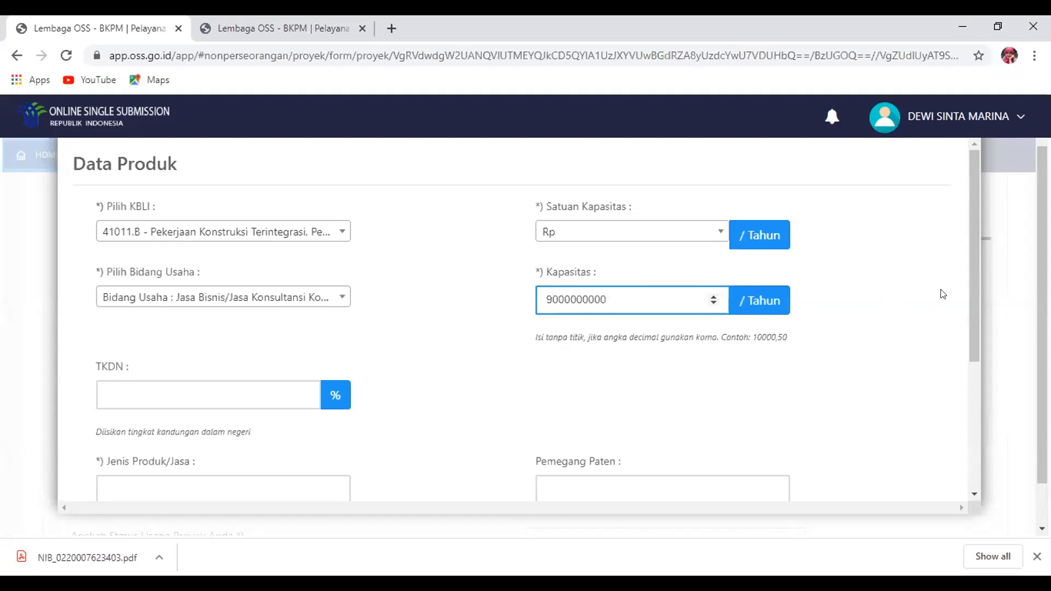
# Set the product type to 'konsultasi bangunan tempat tinggal' and save the product
pyautogui.scroll(-1, 982, 304)
pyautogui.scroll(-1, 986, 309)
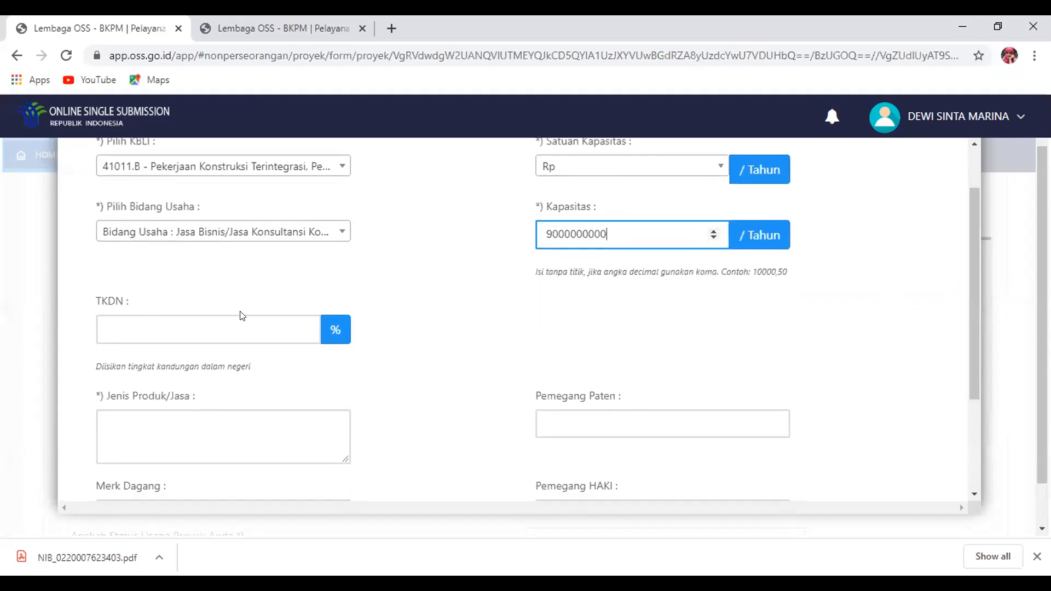
pyautogui.click(177, 422)
pyautogui.write('konsultasi bang')
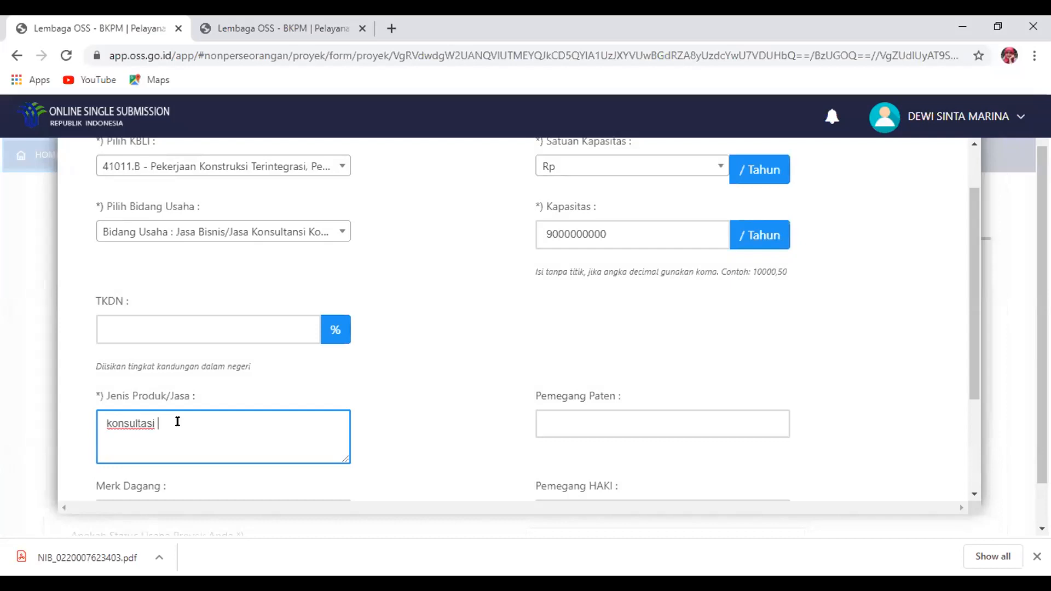
pyautogui.write('an tempat tinggal')
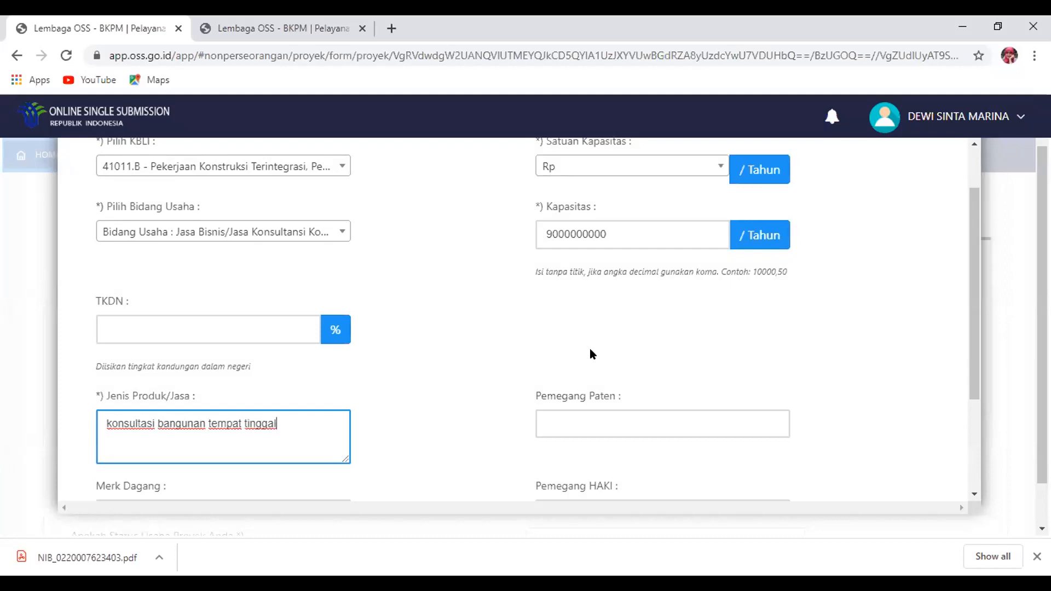
pyautogui.moveTo(972, 304); pyautogui.dragTo(987, 400)
pyautogui.click(502, 435)
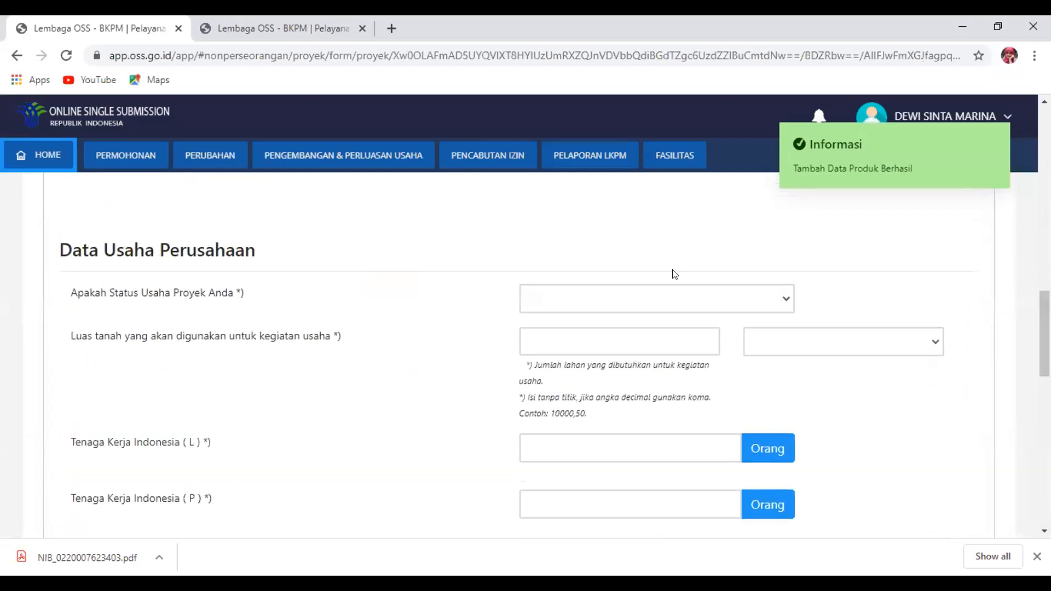
# Set the business status to Baru and the land area to 100 M²
pyautogui.click(657, 304)
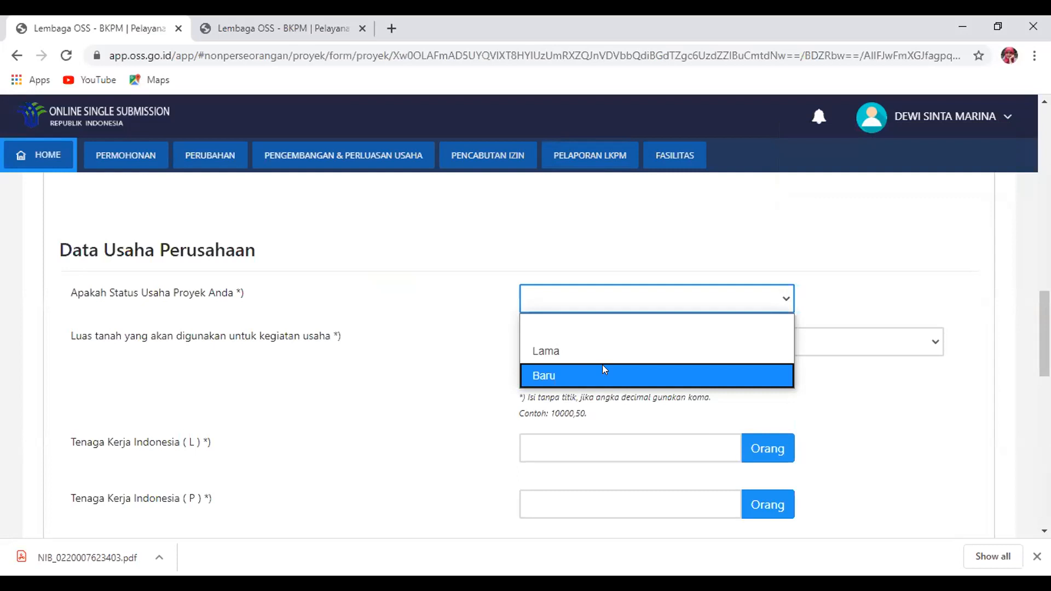
pyautogui.click(603, 365)
pyautogui.click(585, 339)
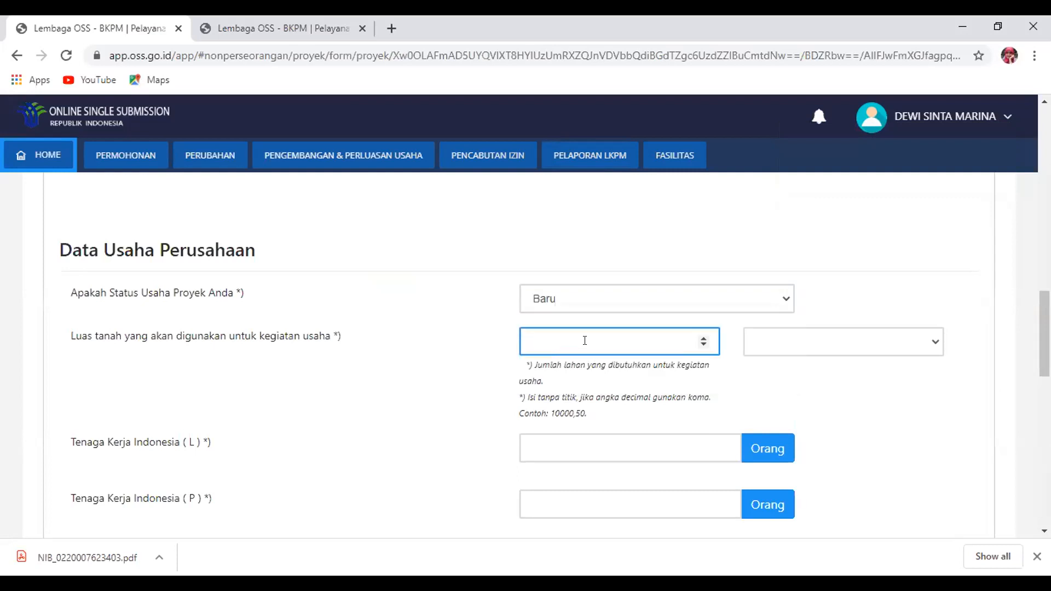
pyautogui.moveTo(1044, 334)
pyautogui.mouseDown()
pyautogui.moveTo(1044, 249)
pyautogui.moveTo(1045, 360)
pyautogui.moveTo(1044, 342)
pyautogui.mouseUp()
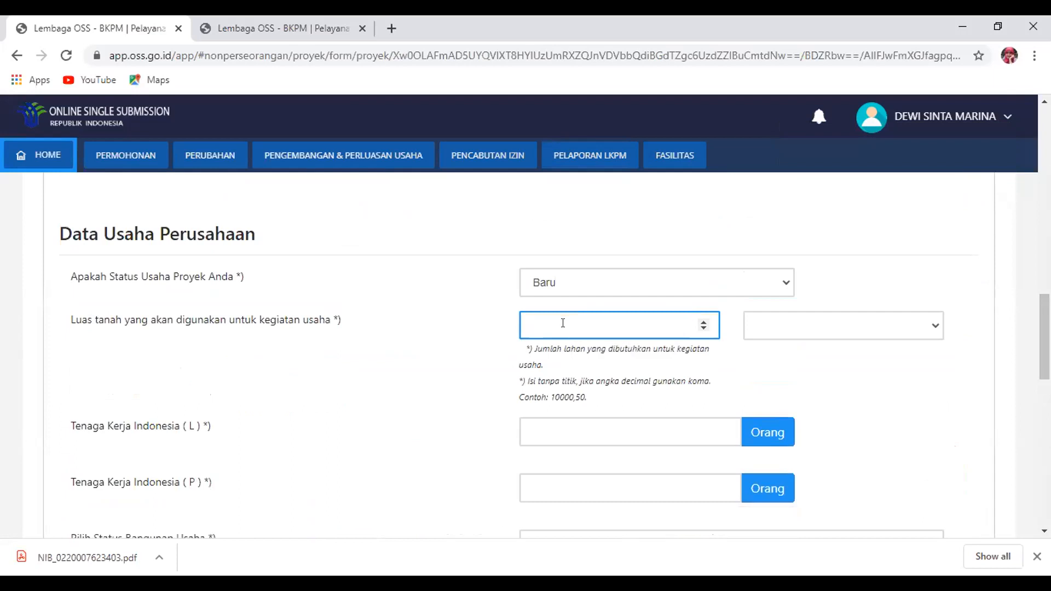
pyautogui.write('100')
pyautogui.click(826, 318)
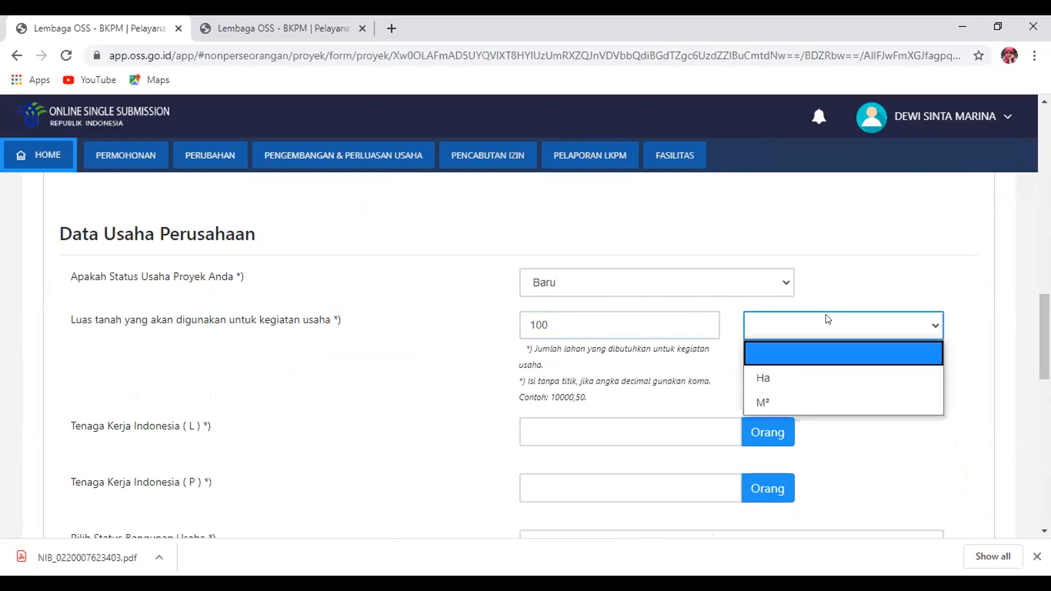
pyautogui.click(775, 402)
# Enter 5 male and 2 female Indonesian workers
pyautogui.click(615, 430)
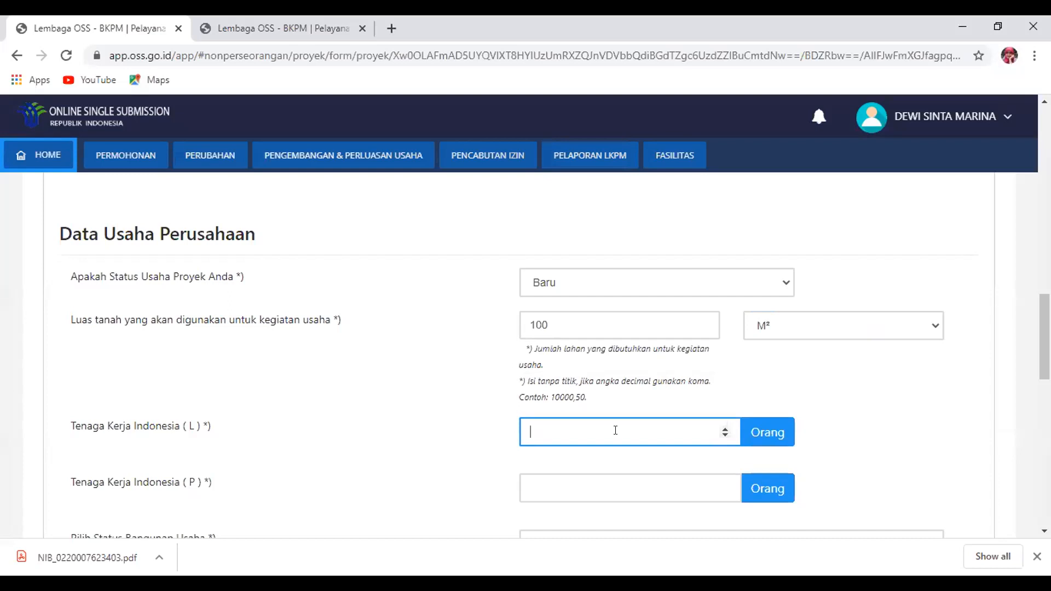
pyautogui.write('5')
pyautogui.click(579, 490)
pyautogui.write('2')
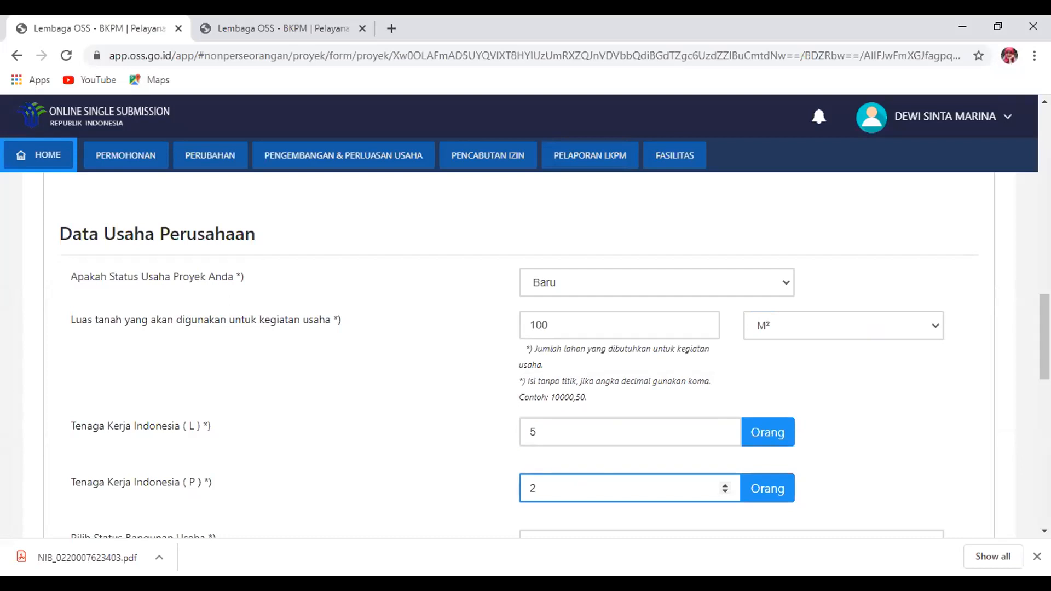
# Set the building status to Sewa
pyautogui.scroll(5, 579, 490)
pyautogui.scroll(-10, 525, 356)
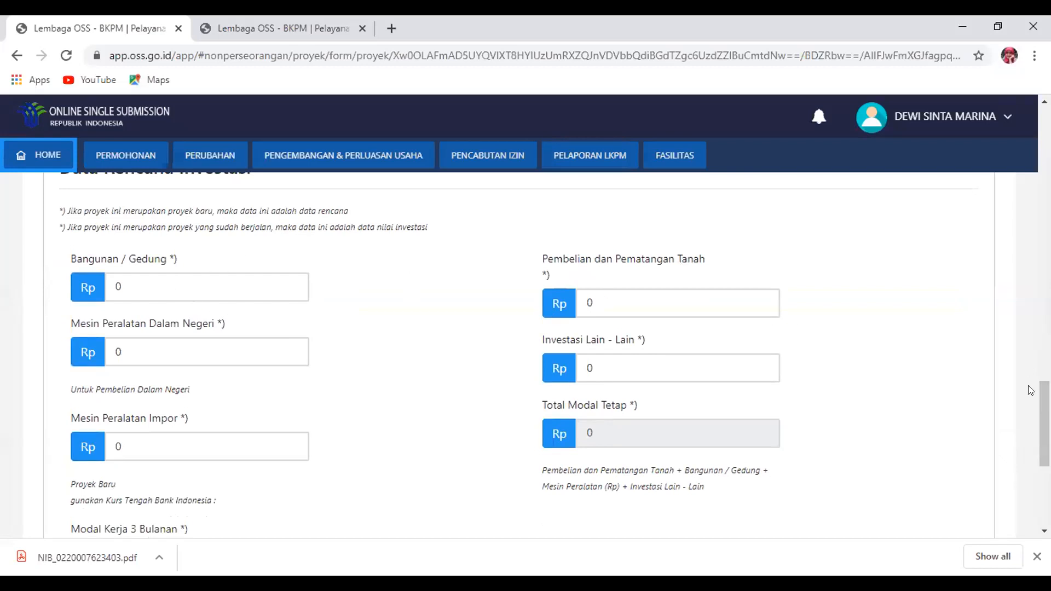
pyautogui.scroll(2, 1042, 394)
pyautogui.scroll(-1, 871, 348)
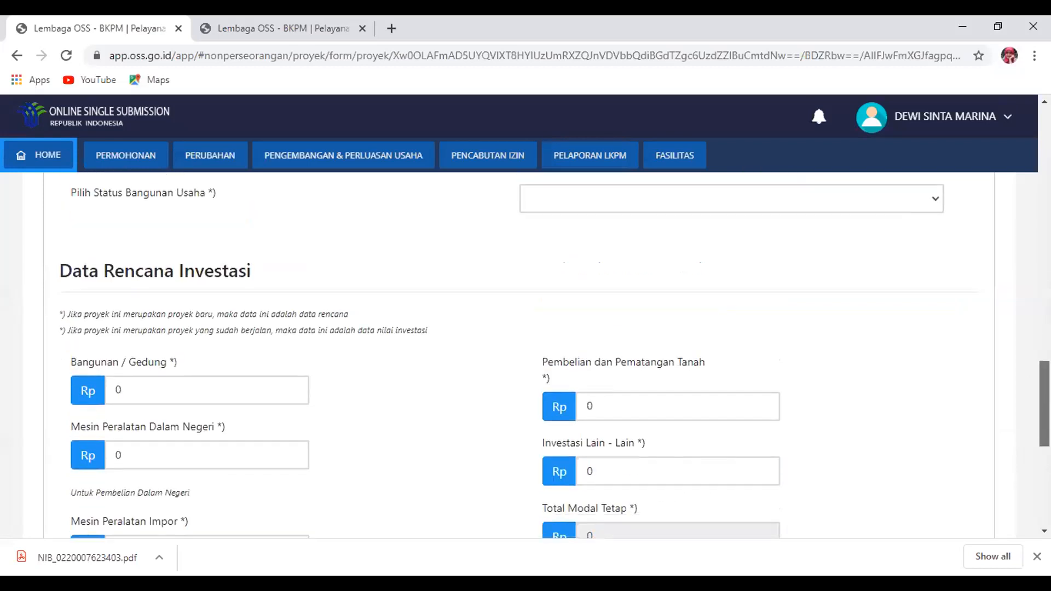
pyautogui.scroll(3, 870, 347)
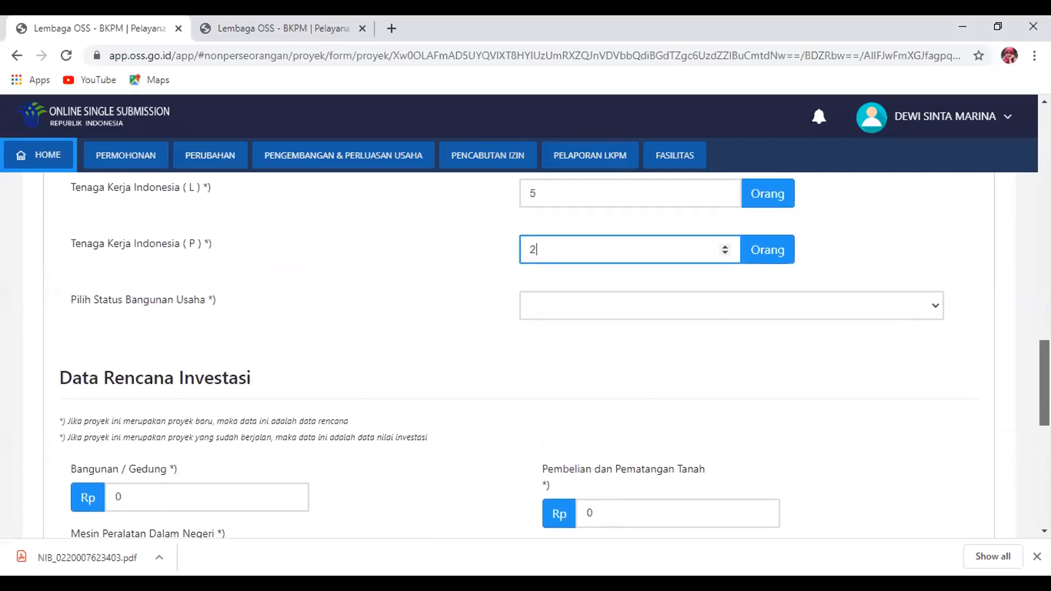
pyautogui.click(877, 323)
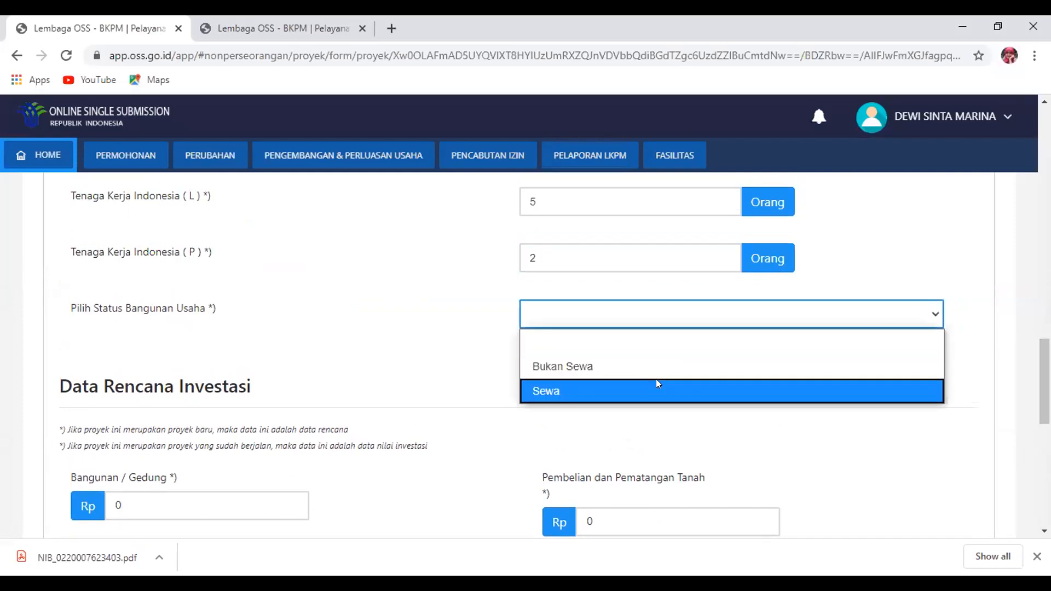
pyautogui.click(656, 379)
# Enter 5.000.000.000 for domestic equipment and 2.000.000.000 for other investments
pyautogui.scroll(-4, 1045, 383)
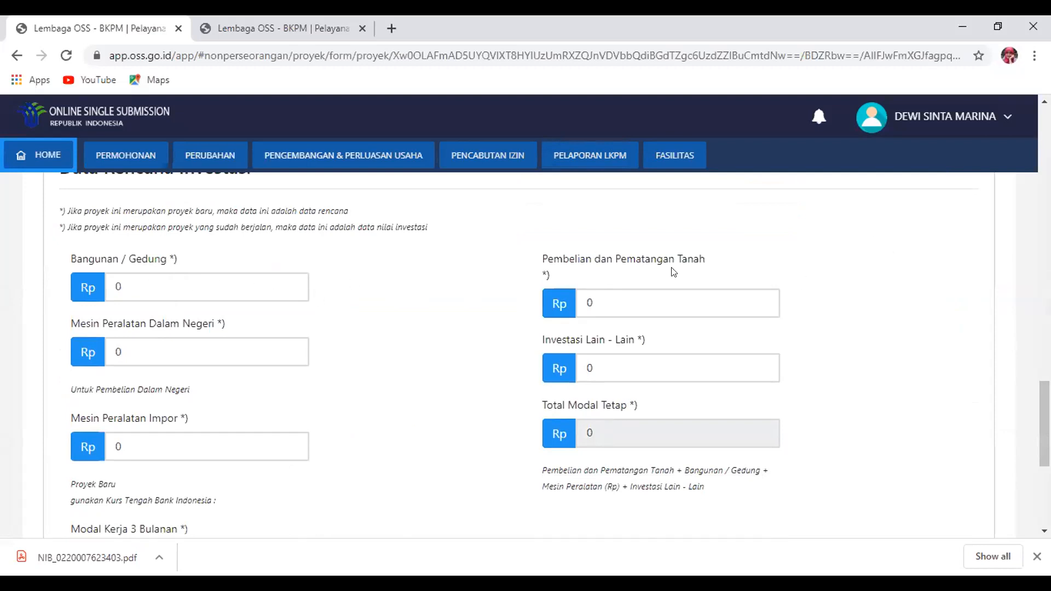
pyautogui.click(119, 351)
pyautogui.write('50.000.000.000')
pyautogui.press('BackSpace')
pyautogui.click(613, 365)
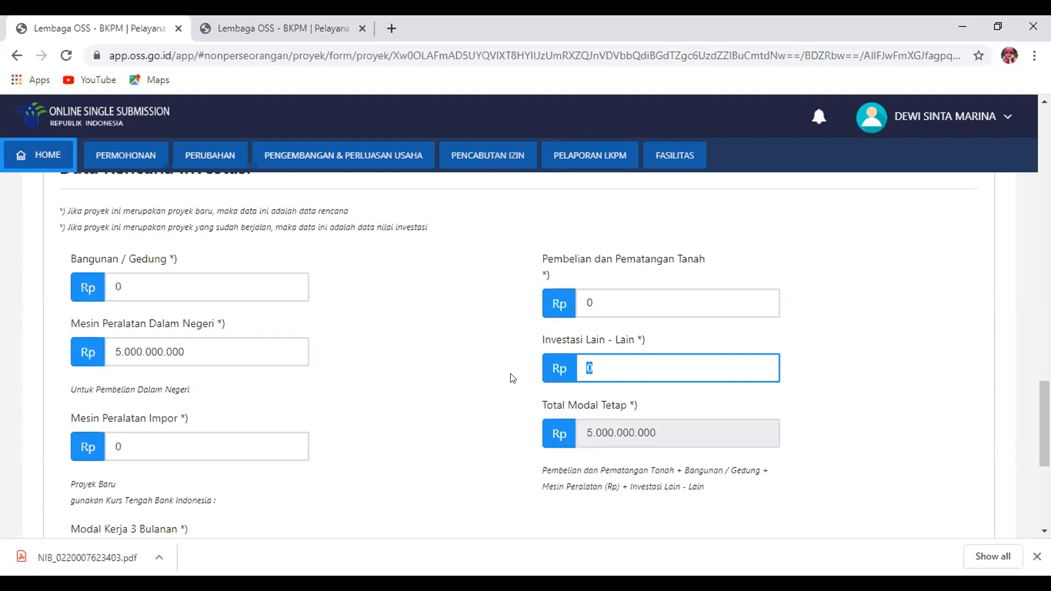
pyautogui.write('2.000.000.000')
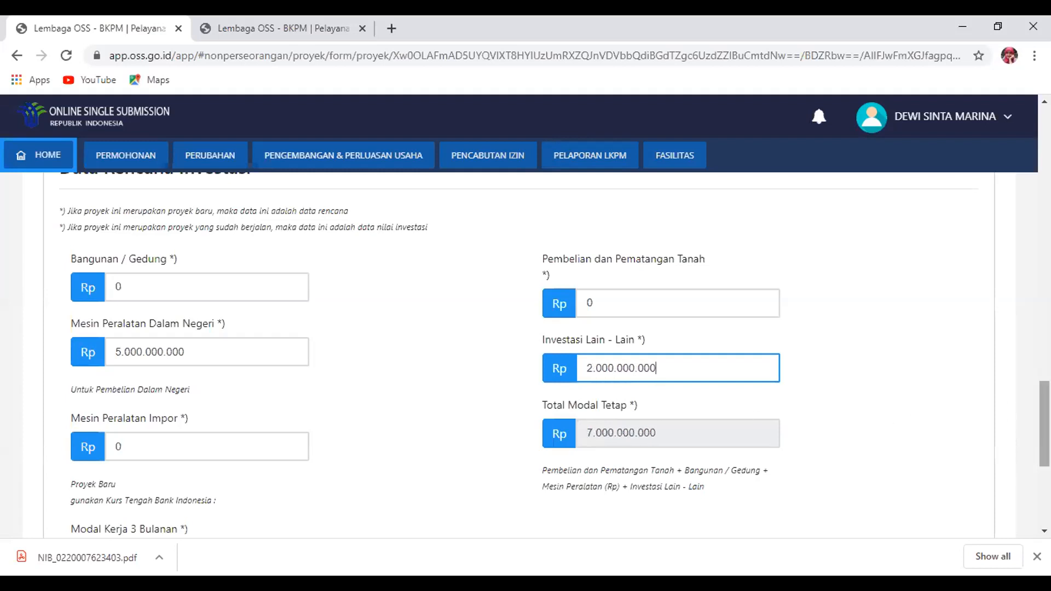
# Set three-month working capital to 500.000.000 and continue to the next step
pyautogui.scroll(-5, 745, 384)
pyautogui.scroll(2, 745, 384)
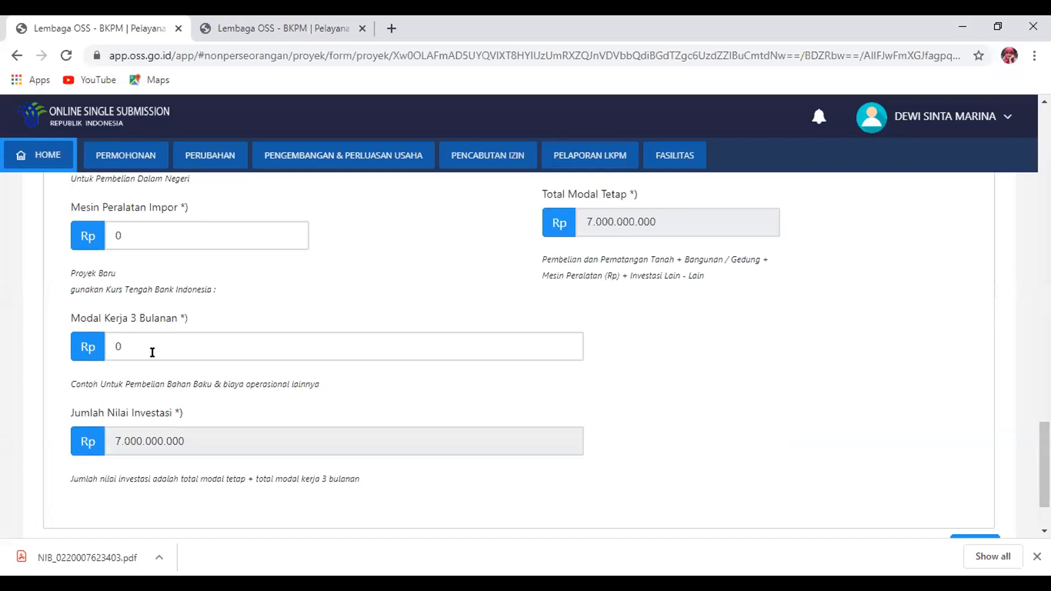
pyautogui.doubleClick(118, 349)
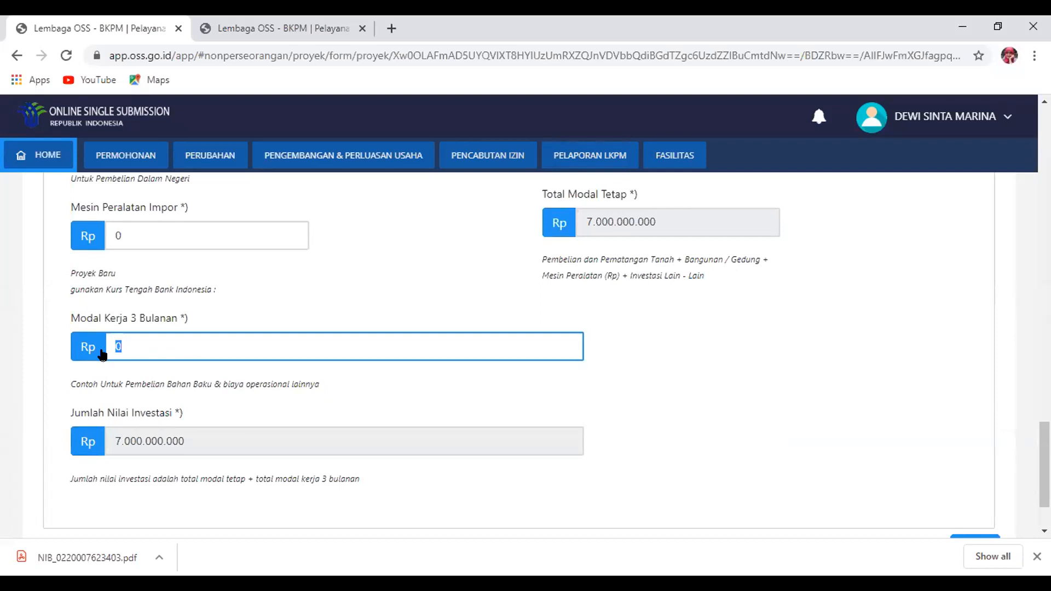
pyautogui.write('500000')
pyautogui.scroll(-2, 602, 351)
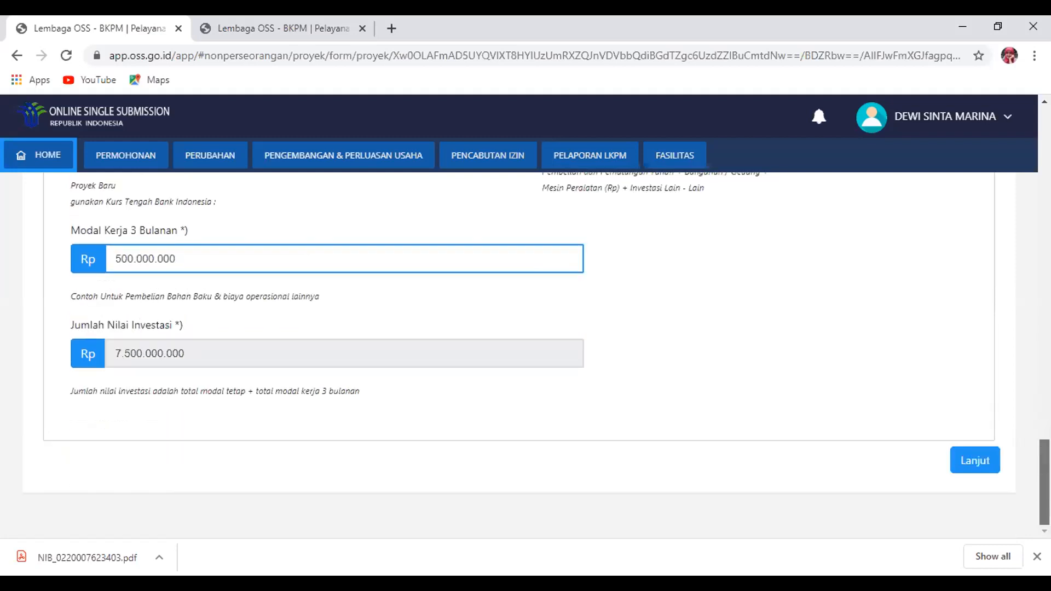
pyautogui.click(975, 464)
# Confirm saving the project, then enter the responsible person's name and NIK number
pyautogui.click(564, 417)
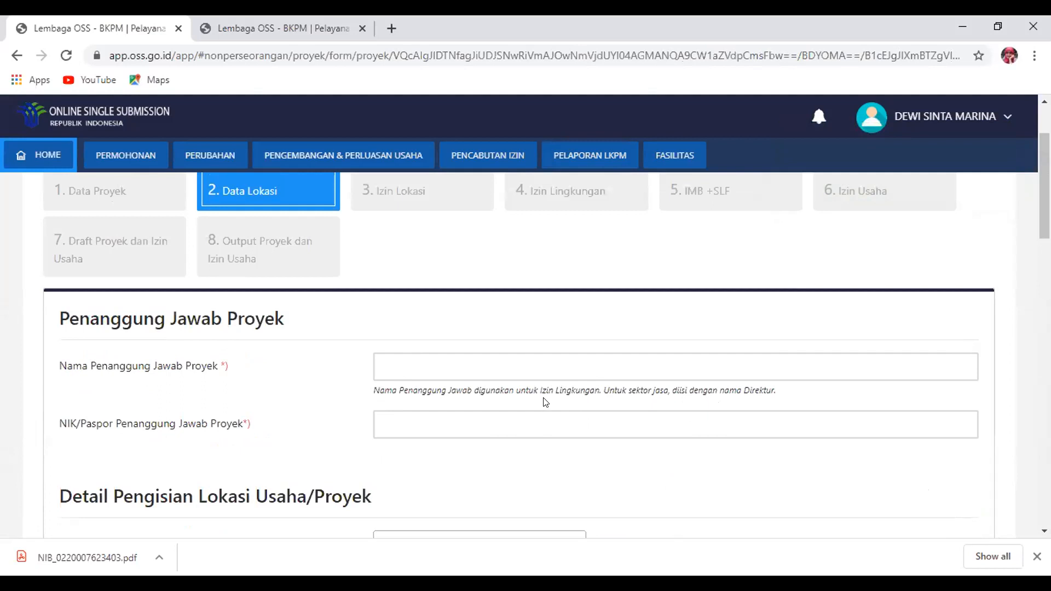
pyautogui.click(526, 359)
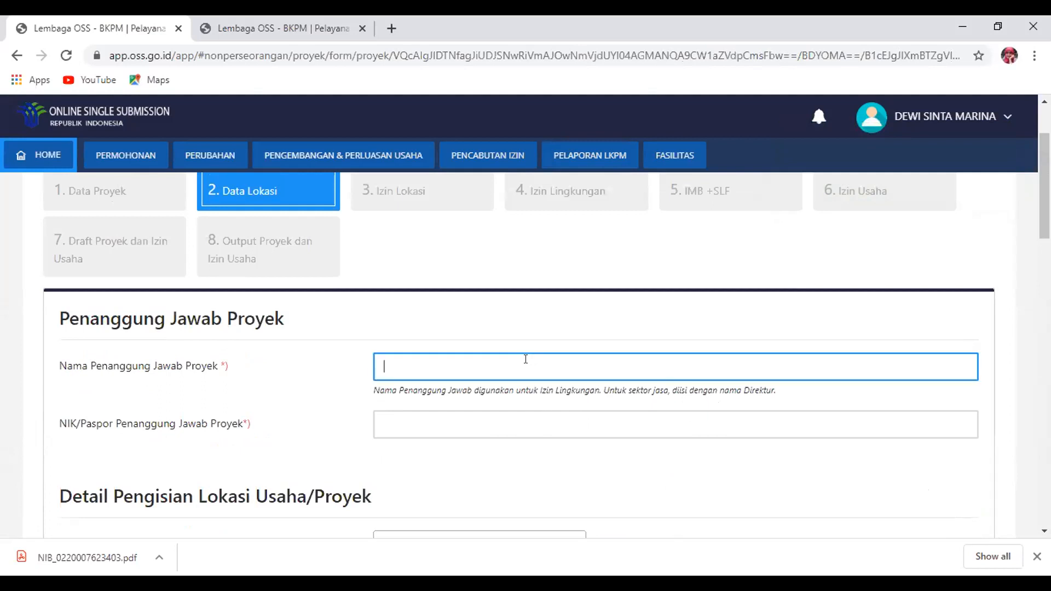
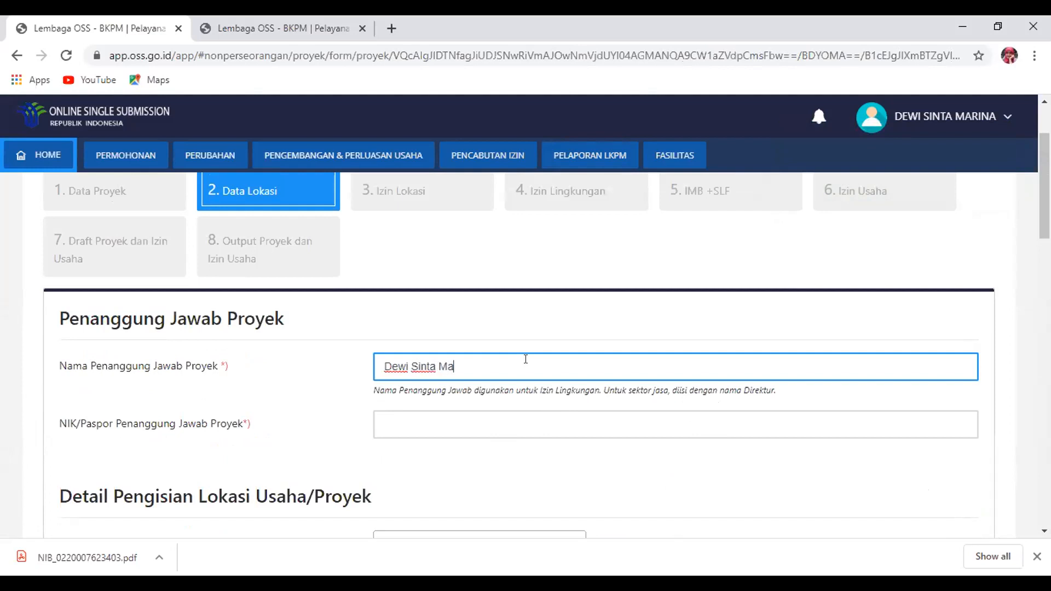
pyautogui.click(466, 420)
pyautogui.write('1111111111111111')
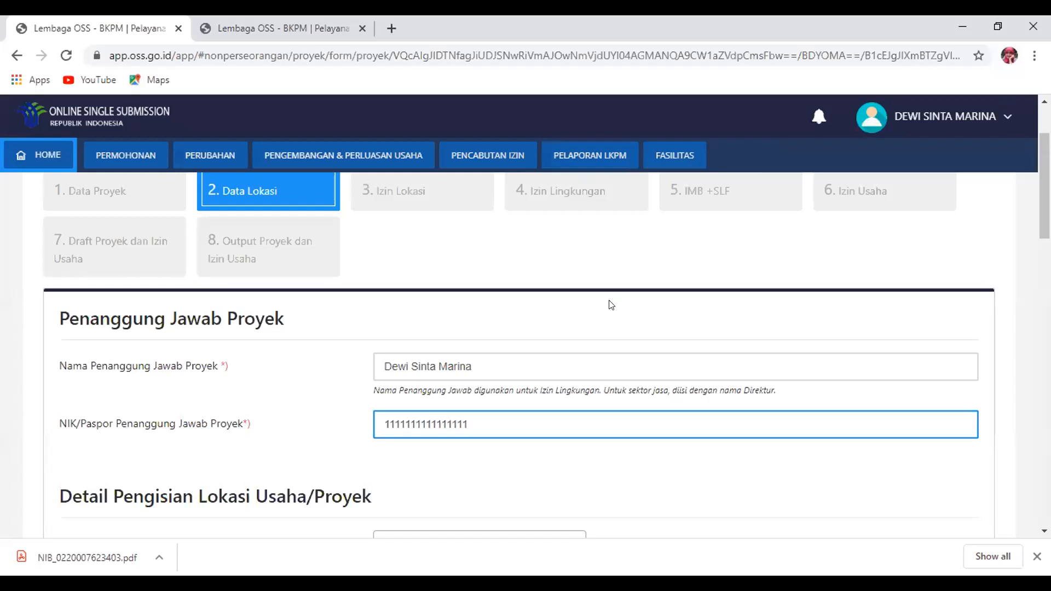
# Set land status to Sewa, answer Ya for on-land, and tick Daratan
pyautogui.moveTo(1044, 186); pyautogui.dragTo(1045, 234)
pyautogui.scroll(-1, 612, 274)
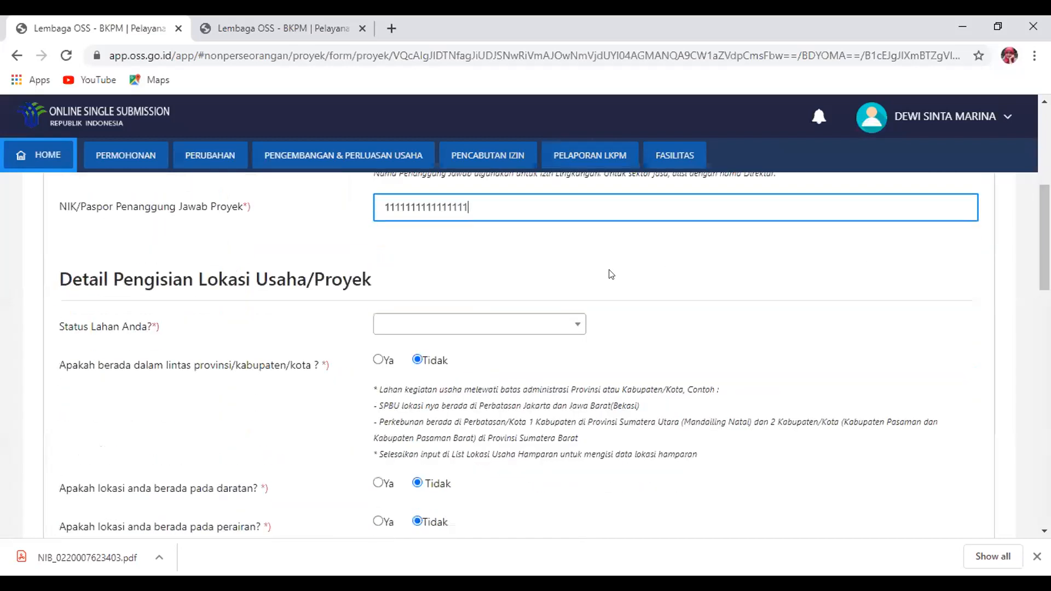
pyautogui.click(412, 323)
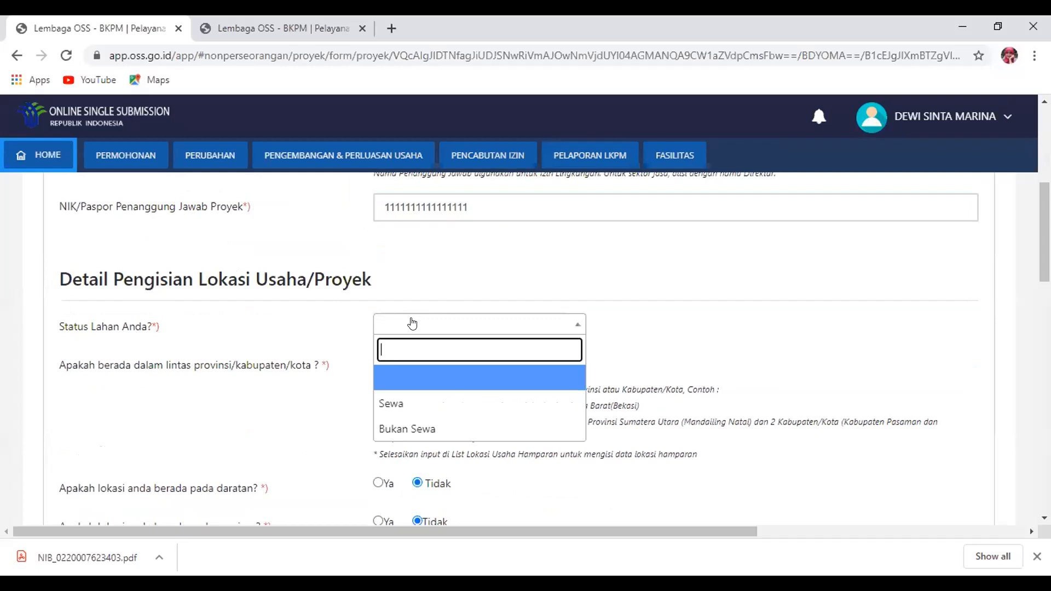
pyautogui.click(463, 406)
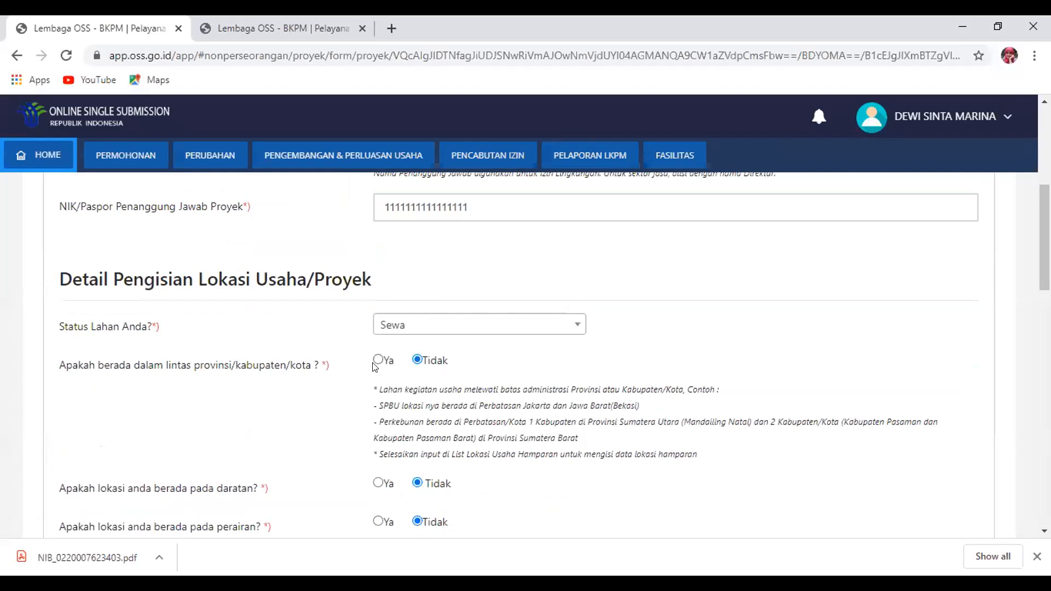
pyautogui.scroll(-2, 867, 322)
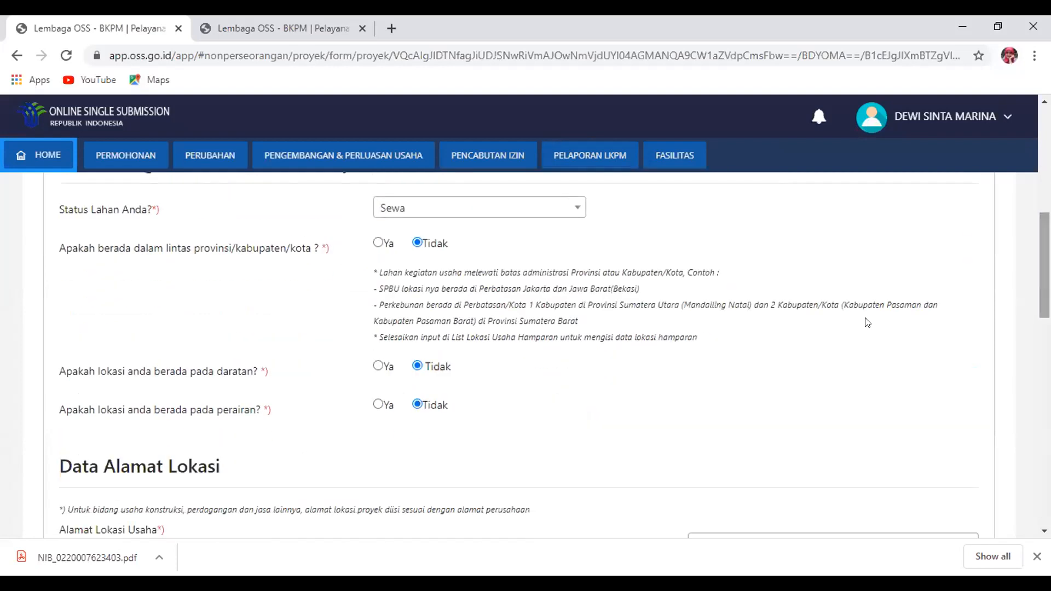
pyautogui.click(377, 365)
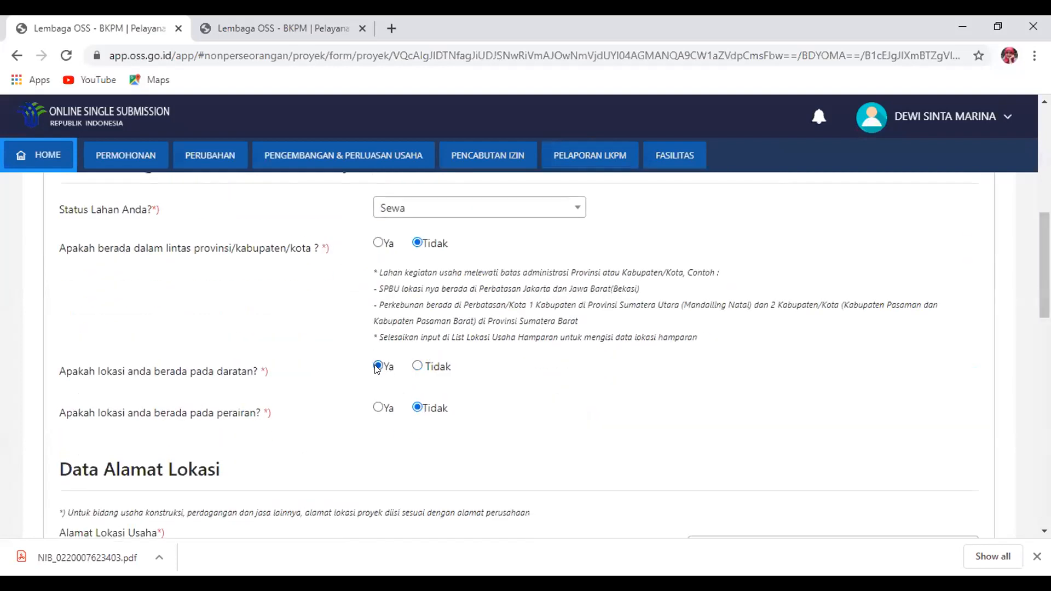
pyautogui.click(377, 404)
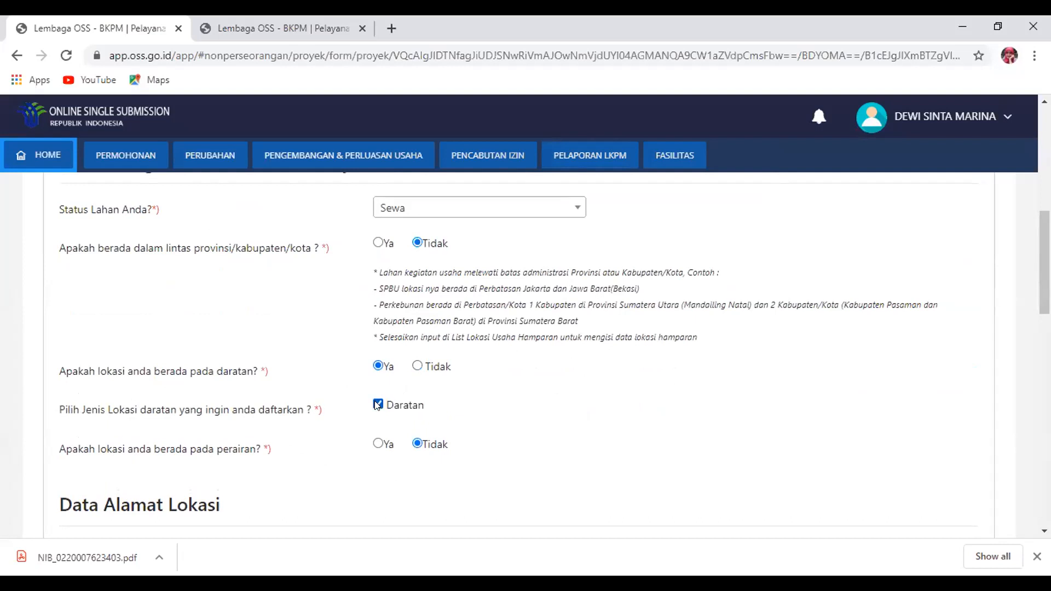
# Enter the business location street address and choose province Jawa Barat
pyautogui.moveTo(1044, 263); pyautogui.dragTo(1044, 327)
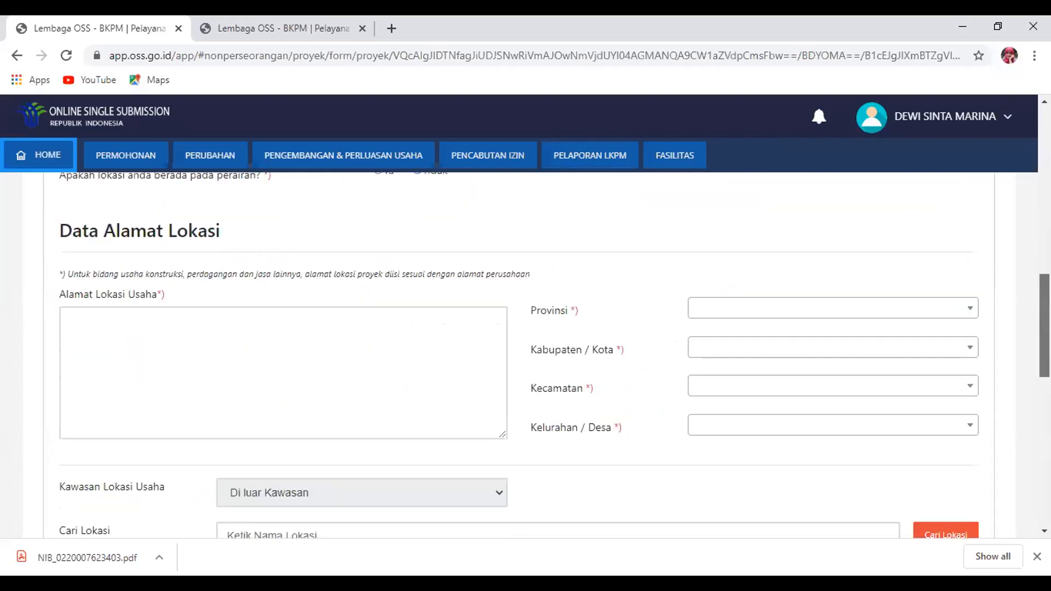
pyautogui.click(254, 331)
pyautogui.click(776, 294)
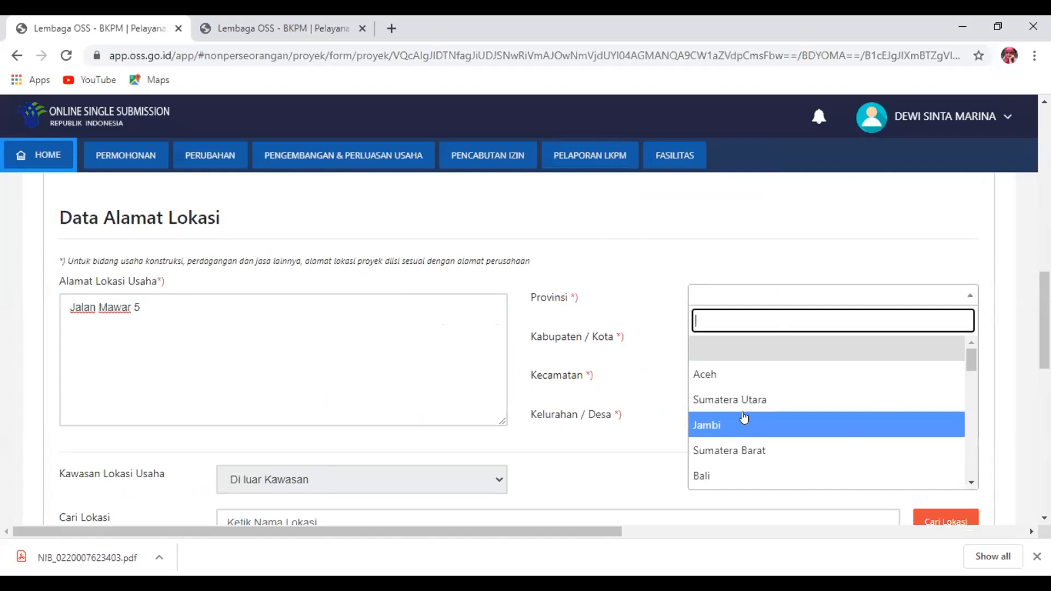
pyautogui.write('jawa')
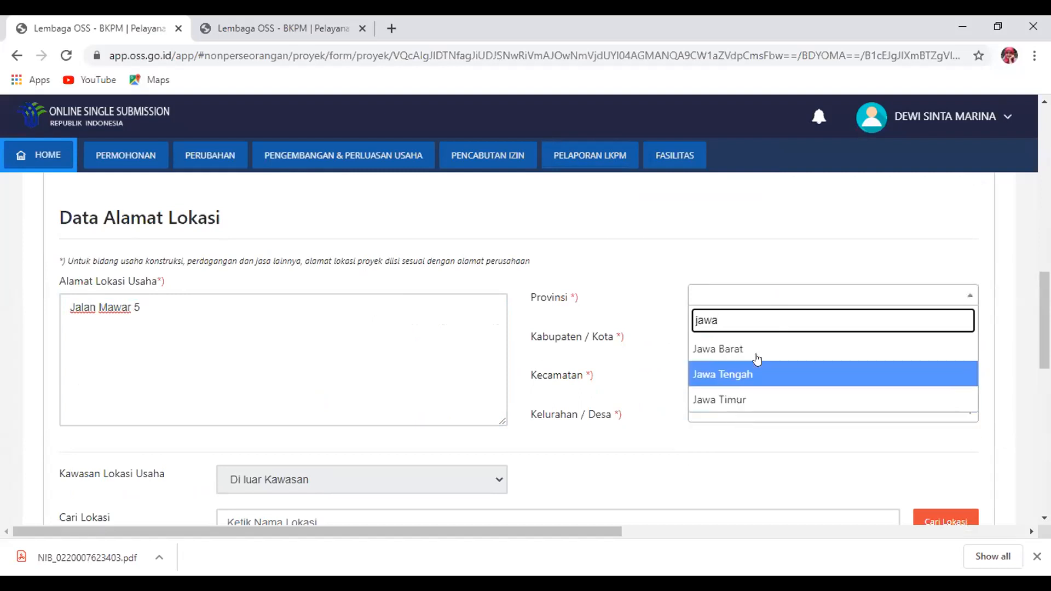
pyautogui.click(757, 357)
# Choose Kota Bekasi, district Bekasi Utara and village Harapanbaru
pyautogui.click(722, 335)
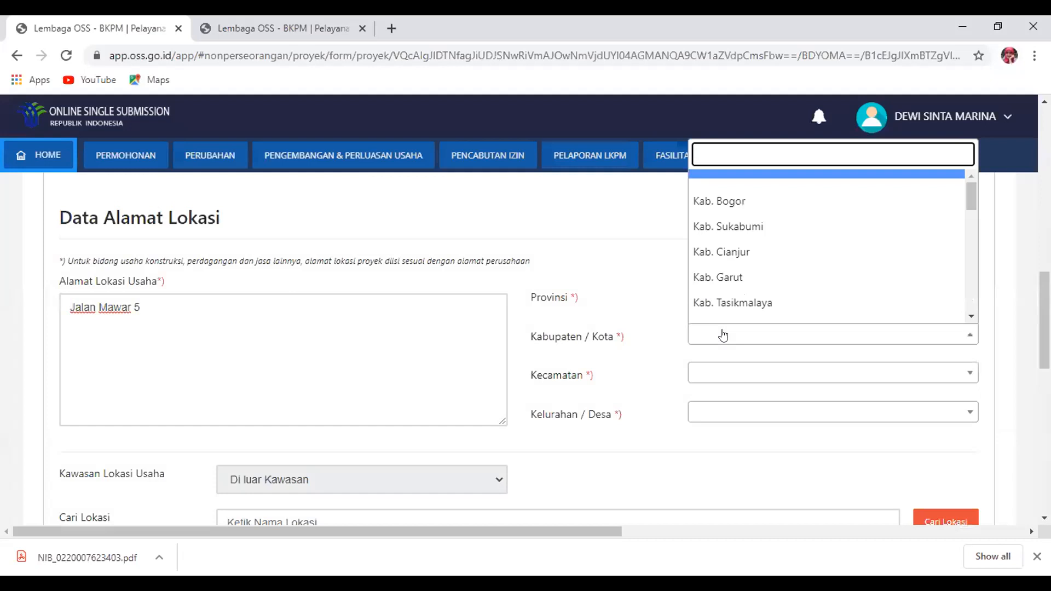
pyautogui.write('beka')
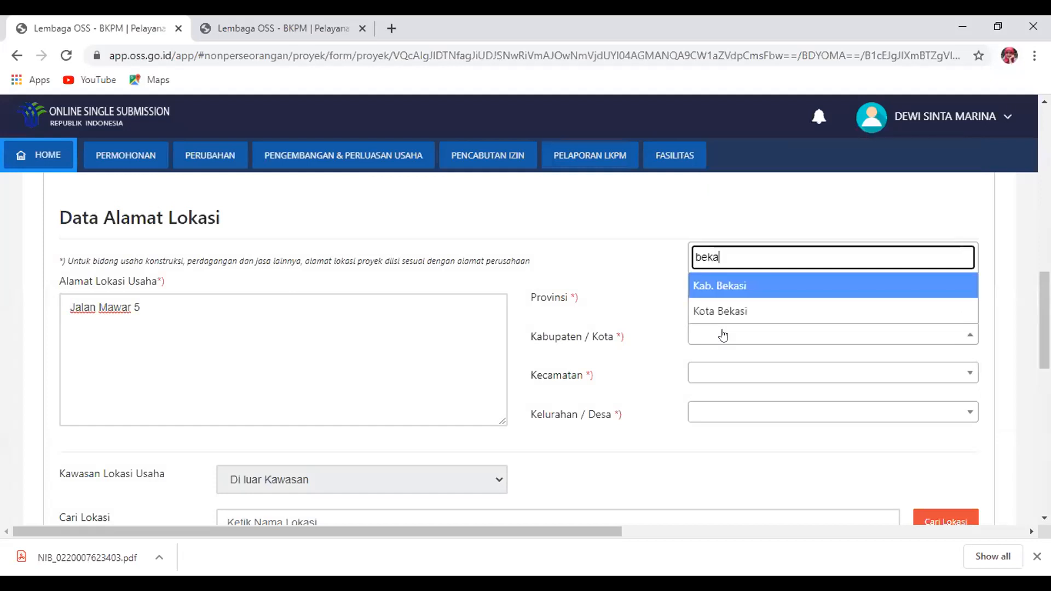
pyautogui.click(723, 316)
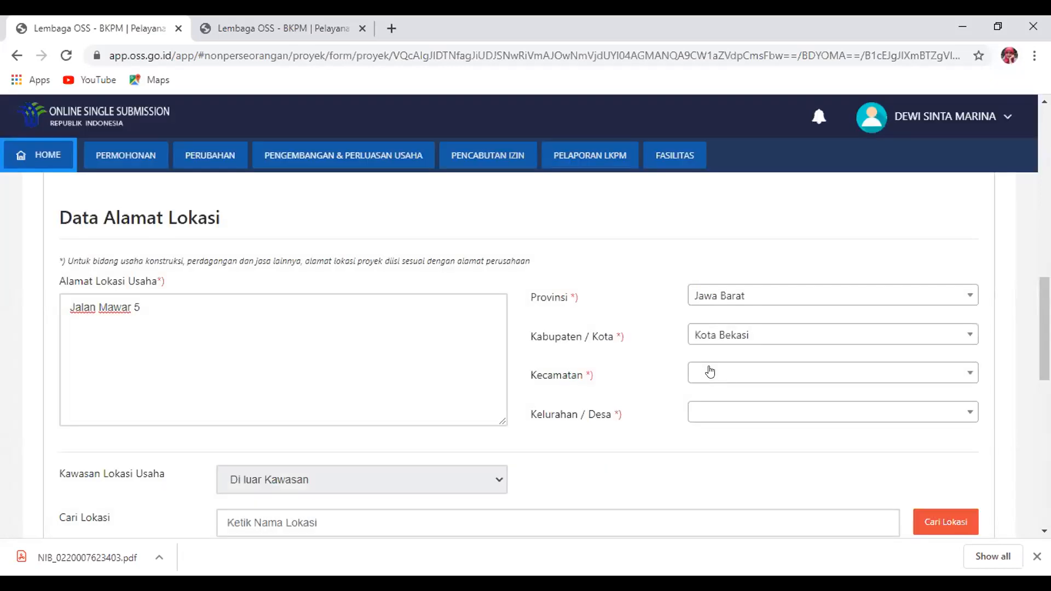
pyautogui.click(709, 372)
pyautogui.click(739, 316)
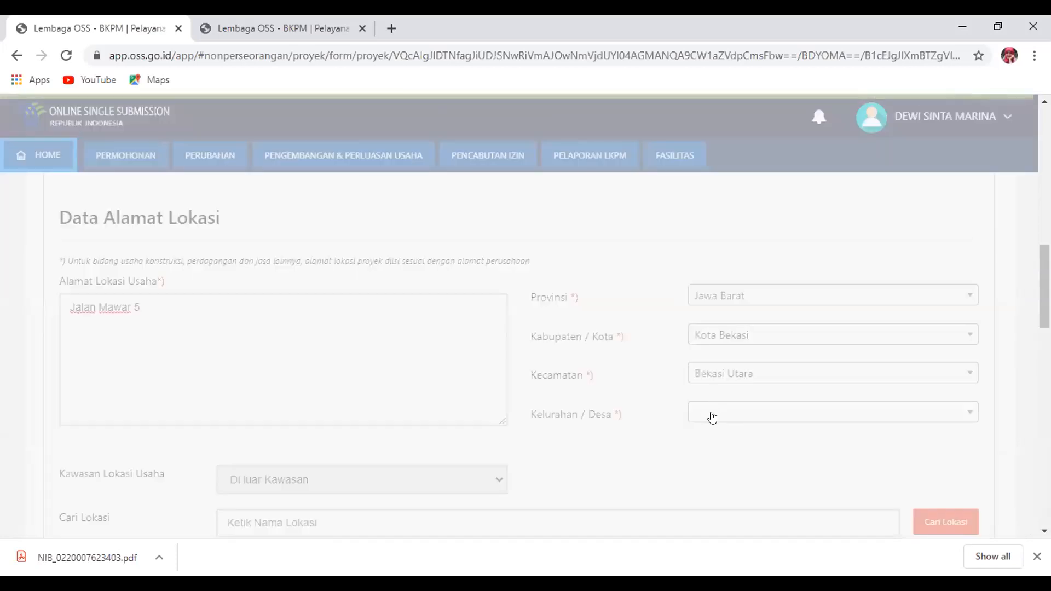
pyautogui.click(711, 414)
pyautogui.click(733, 348)
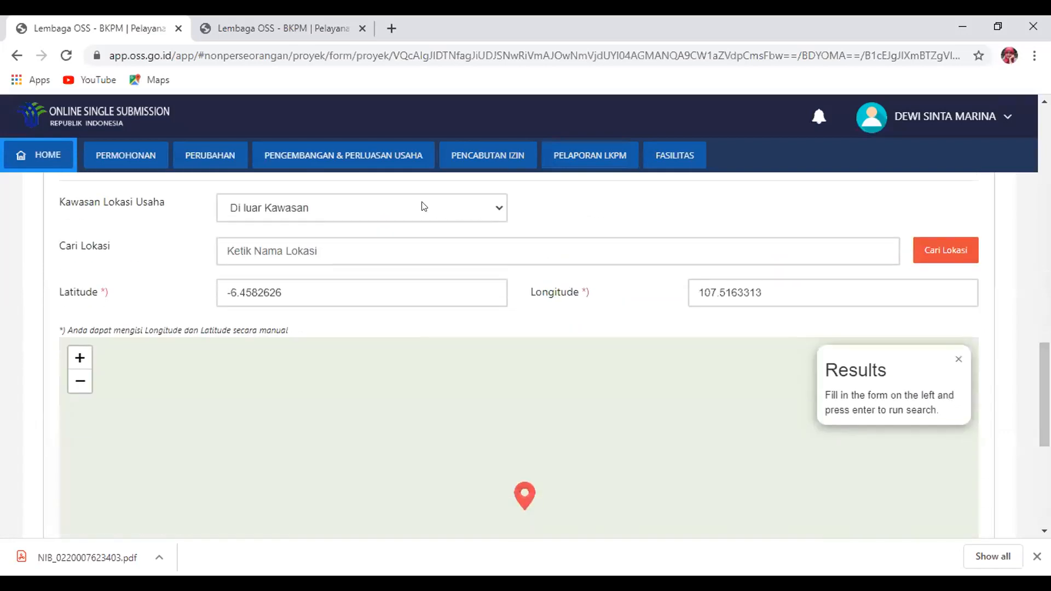
# Keep the area as Di luar Kawasan and search the map for 'bekasi'
pyautogui.click(383, 210)
pyautogui.click(546, 226)
pyautogui.click(304, 249)
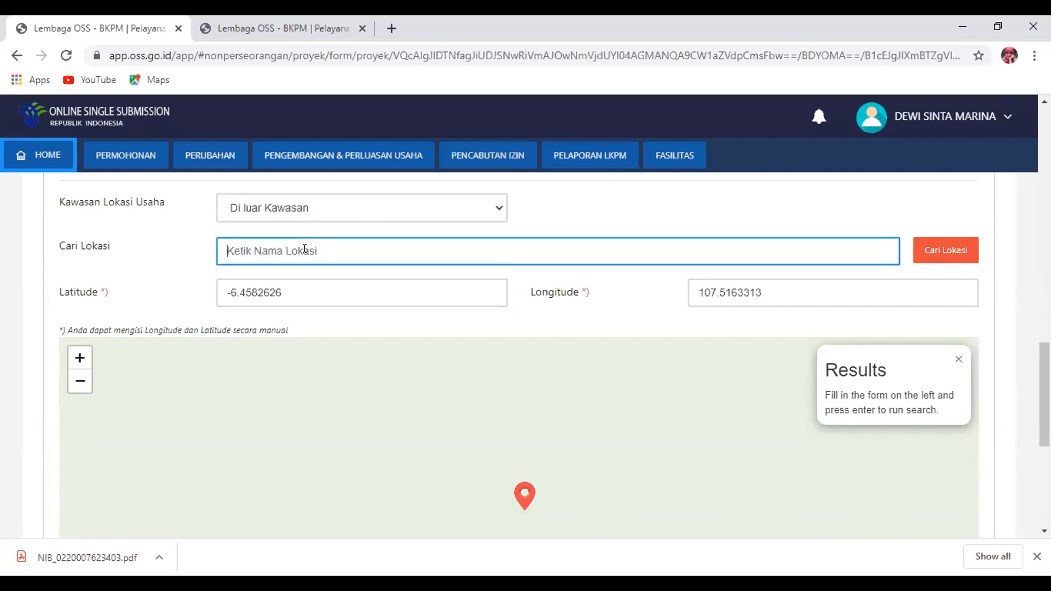
pyautogui.write('bekasi')
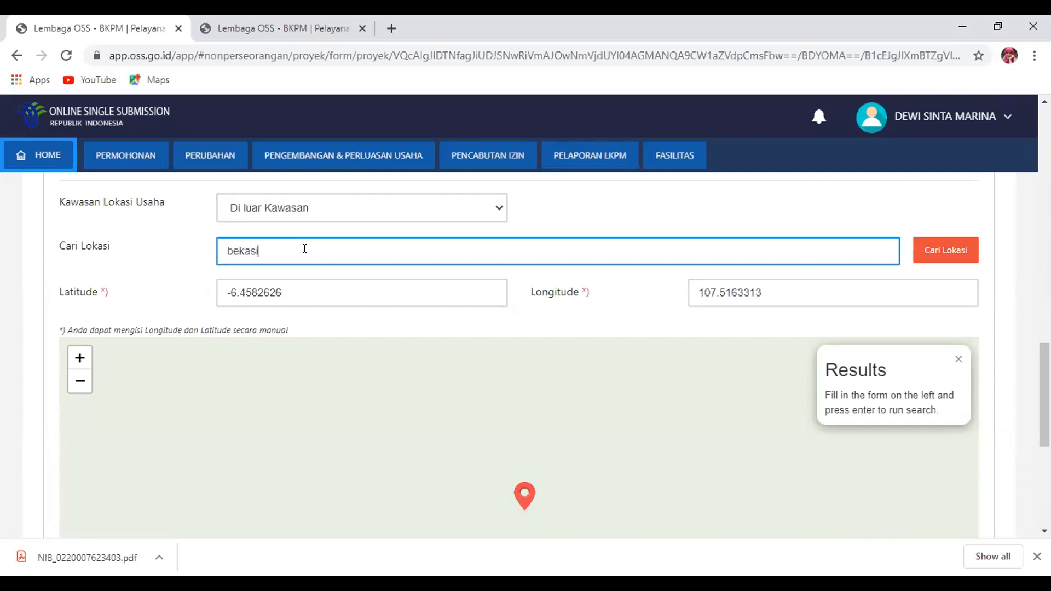
pyautogui.press('Return')
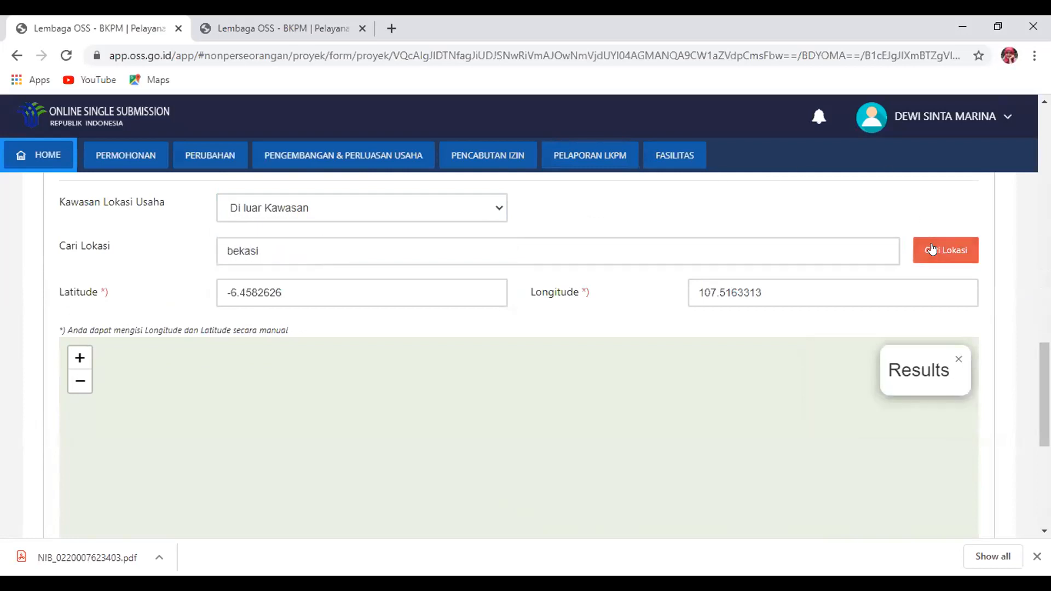
pyautogui.scroll(3, 519, 356)
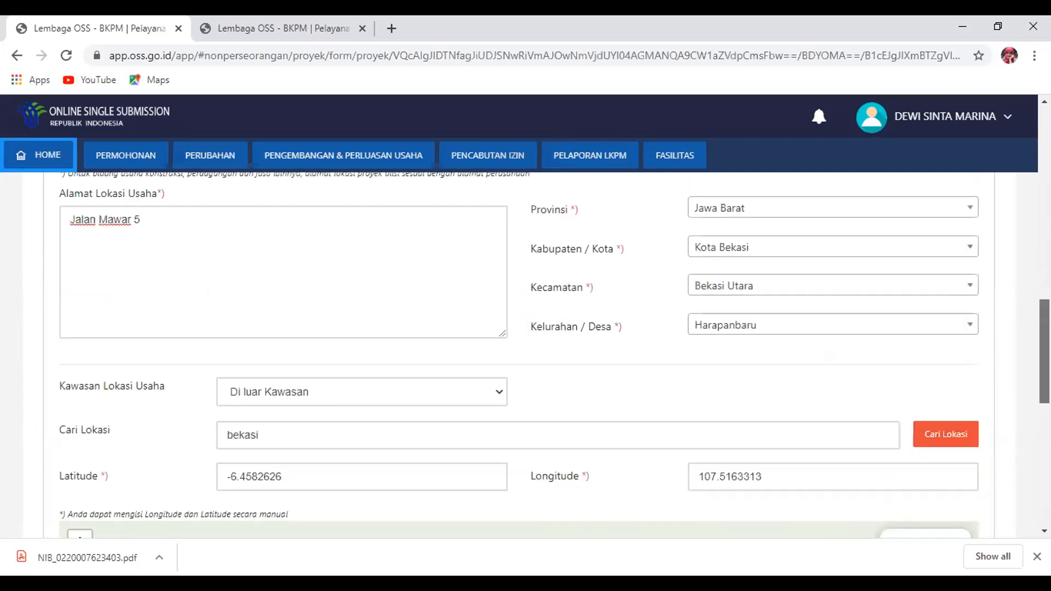
pyautogui.scroll(-8, 519, 356)
pyautogui.scroll(4, 519, 356)
pyautogui.scroll(-1, 518, 356)
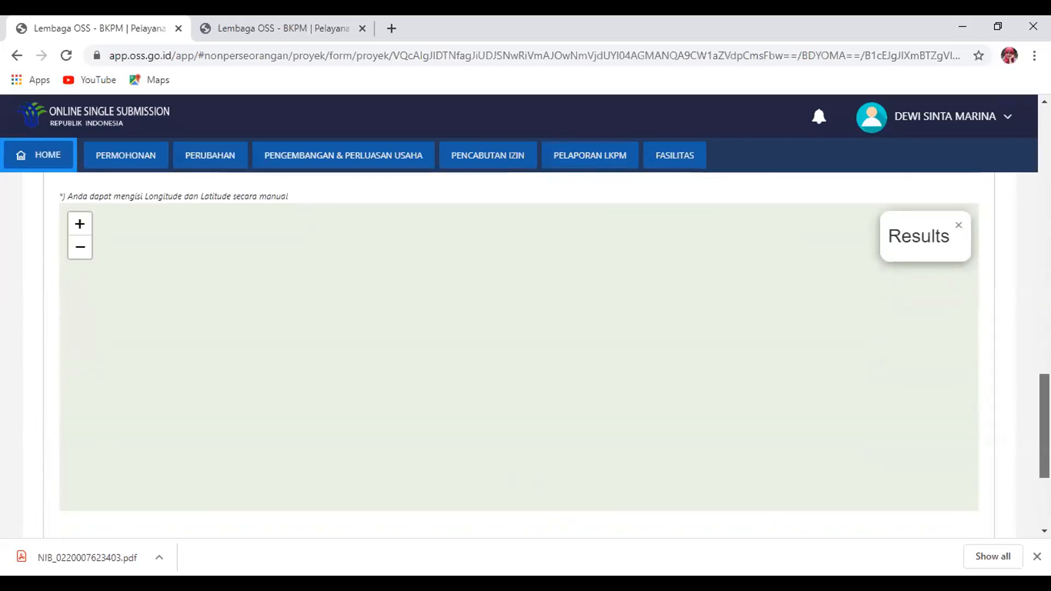
pyautogui.scroll(1, 518, 356)
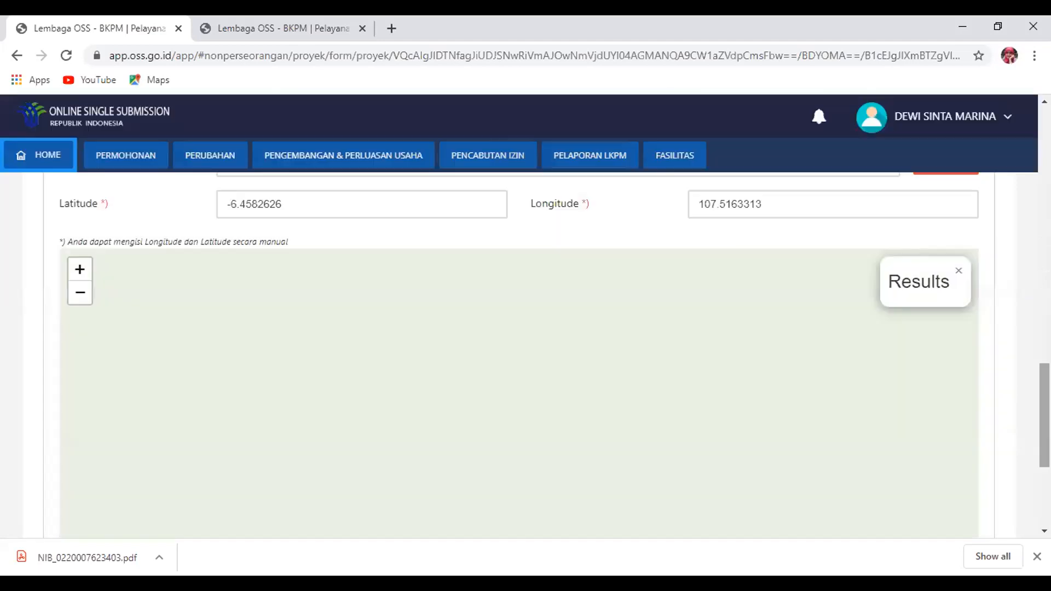
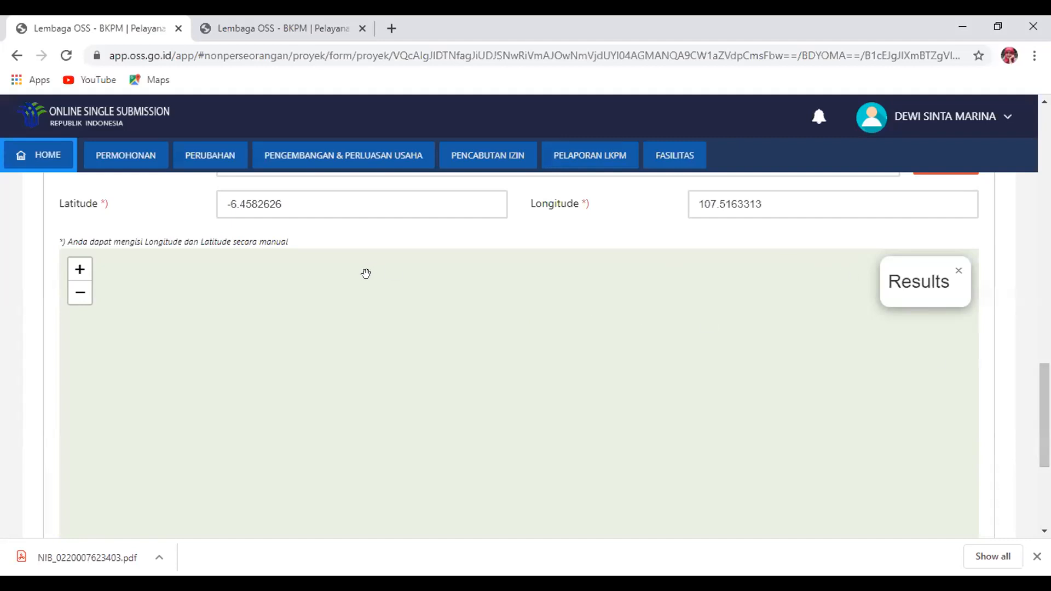
# Submit the location step below the map and confirm the coordinates with Ya
pyautogui.moveTo(659, 170)
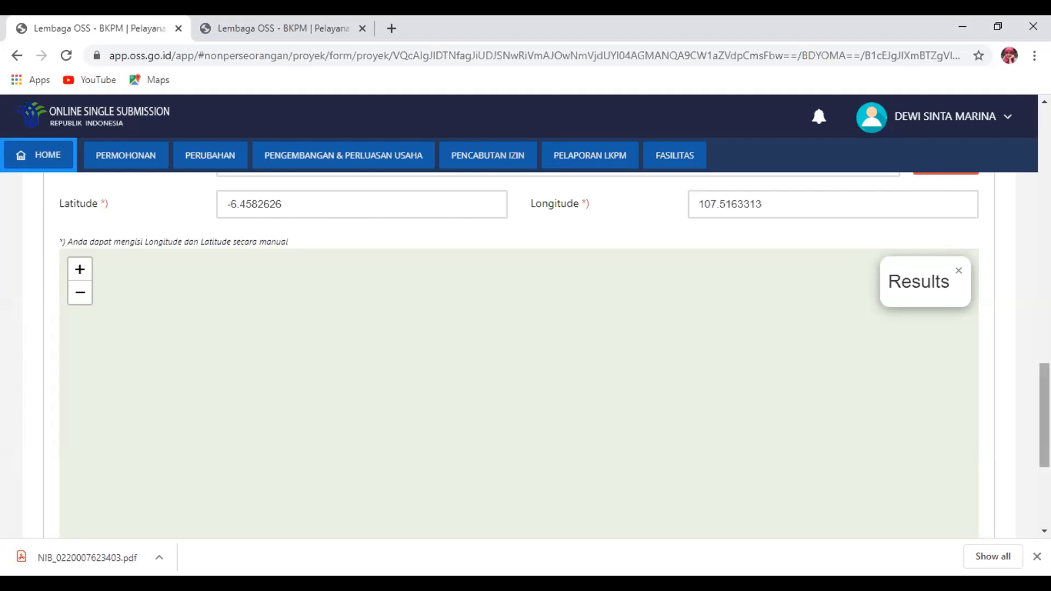
pyautogui.moveTo(1045, 410); pyautogui.dragTo(1044, 468)
pyautogui.click(970, 464)
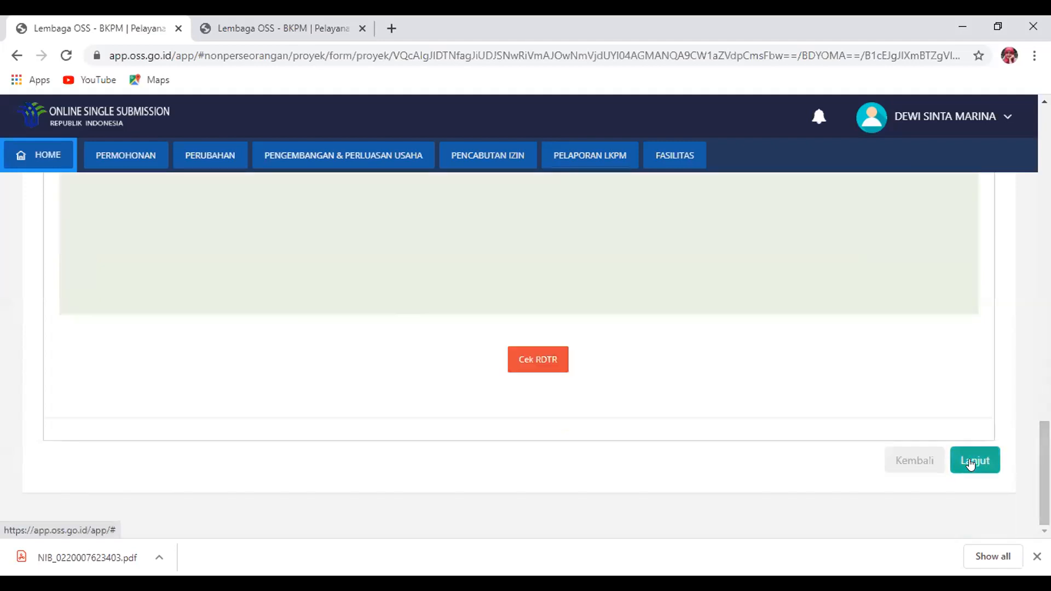
pyautogui.click(572, 408)
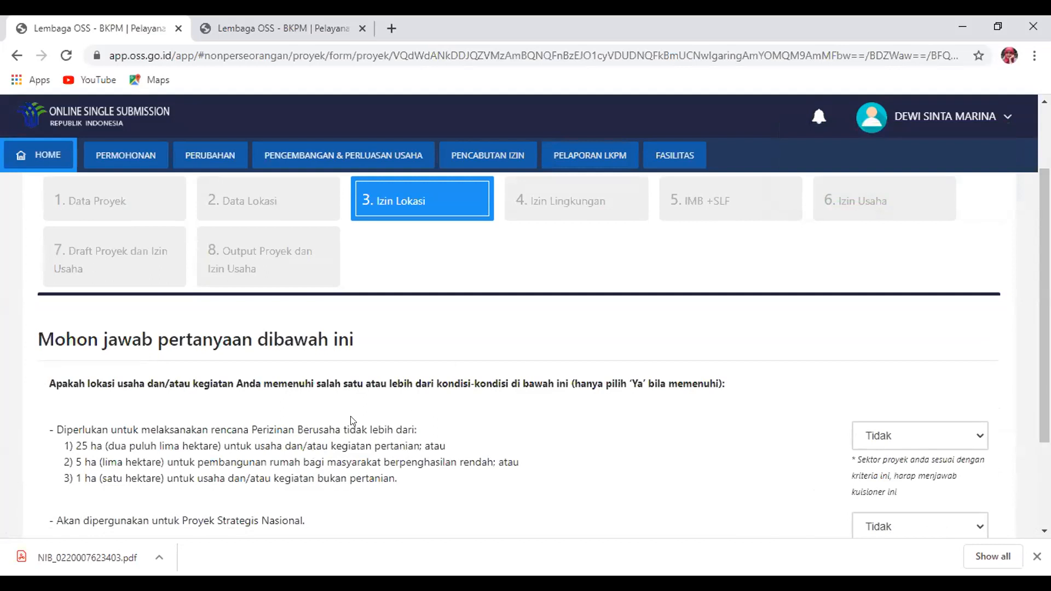
# Submit the two Izin Lokasi answers, both Tidak, and confirm them
pyautogui.scroll(-1, 1044, 312)
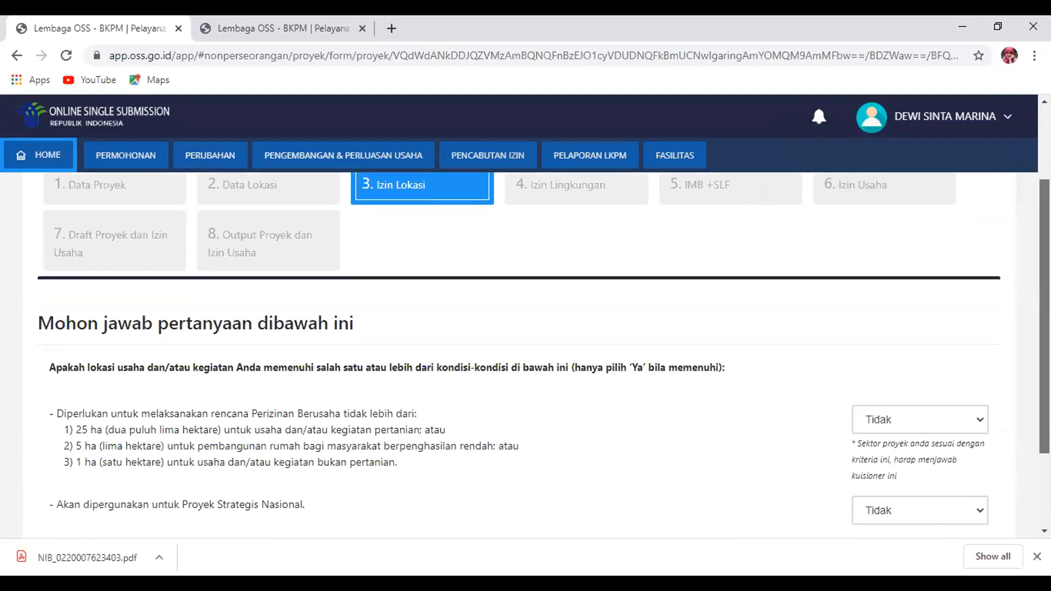
pyautogui.scroll(-2, 954, 343)
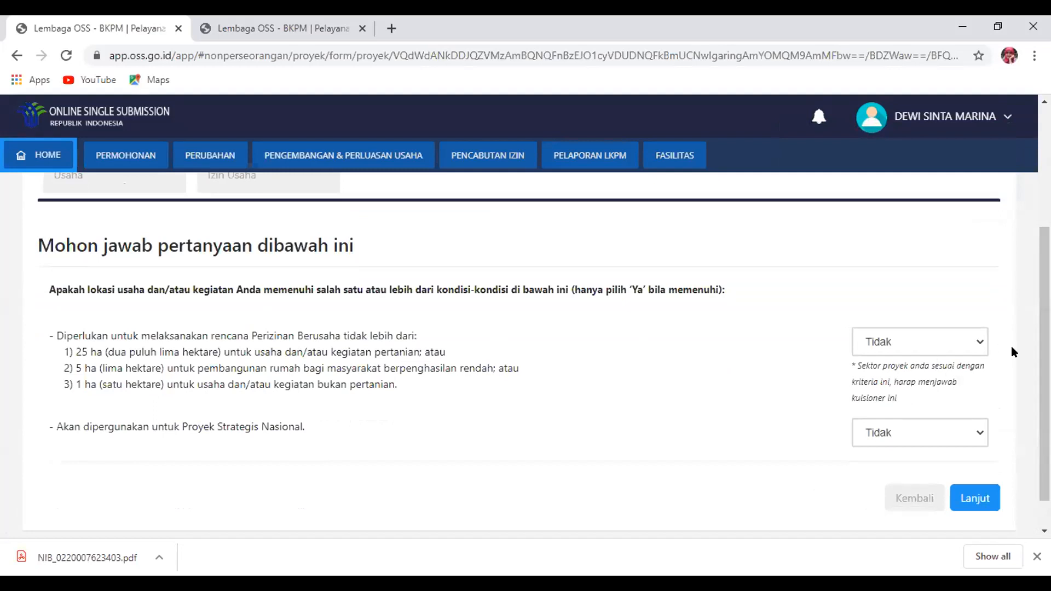
pyautogui.click(959, 503)
pyautogui.click(538, 405)
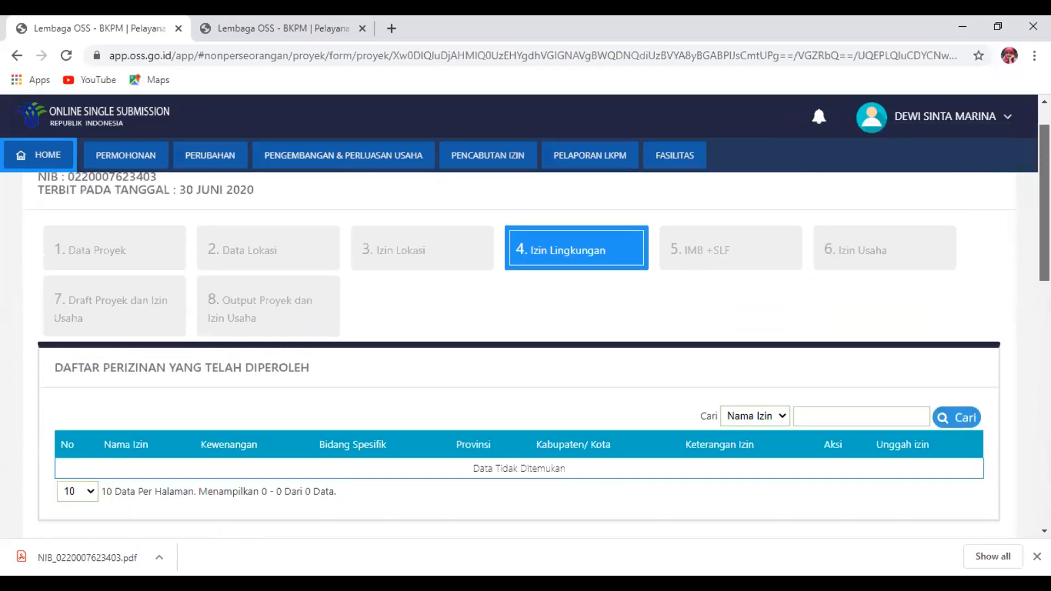
# Tick the SPPL permit and change its already-held answer from Ya to Tidak
pyautogui.moveTo(1029, 373); pyautogui.dragTo(1023, 420)
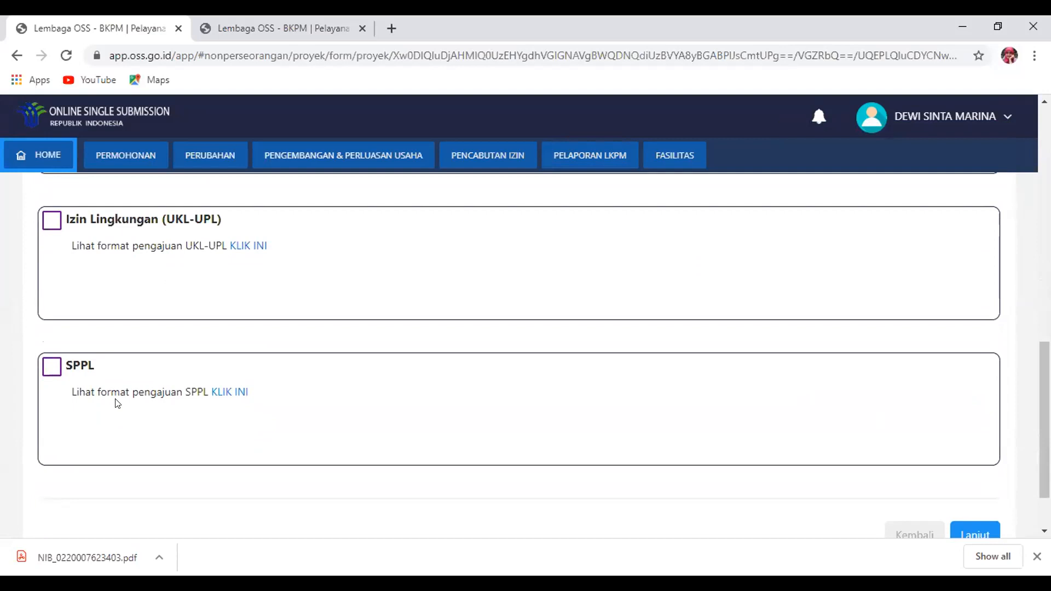
pyautogui.click(49, 370)
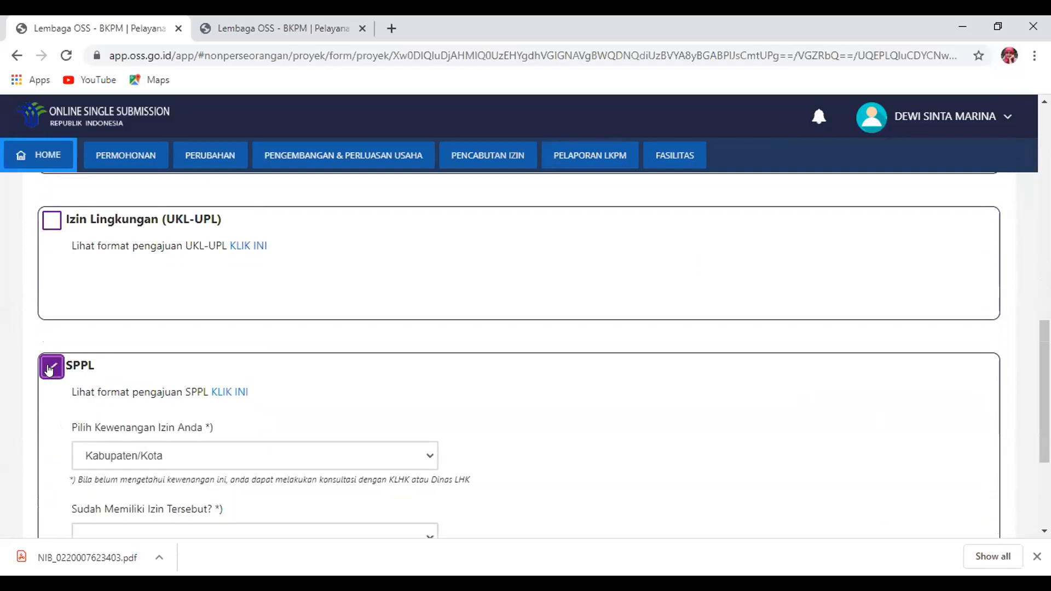
pyautogui.scroll(-3, 385, 372)
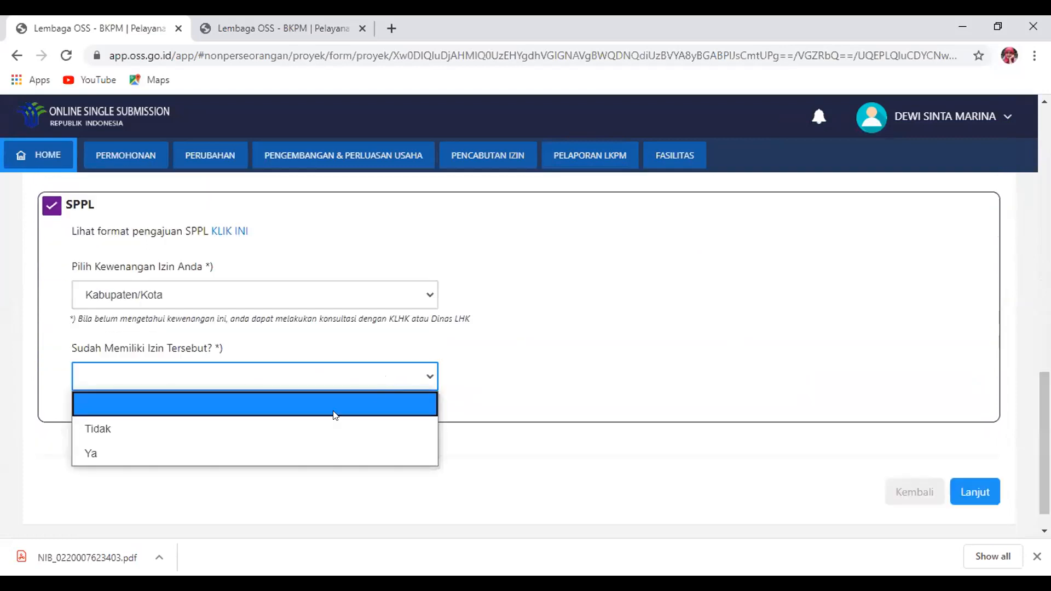
pyautogui.click(259, 459)
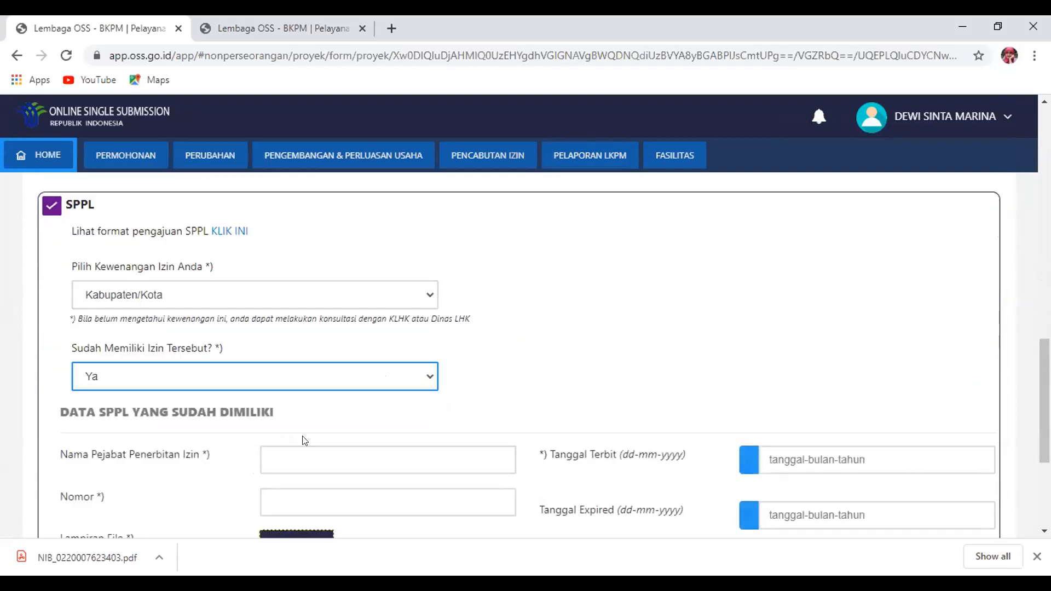
pyautogui.scroll(-4, 361, 376)
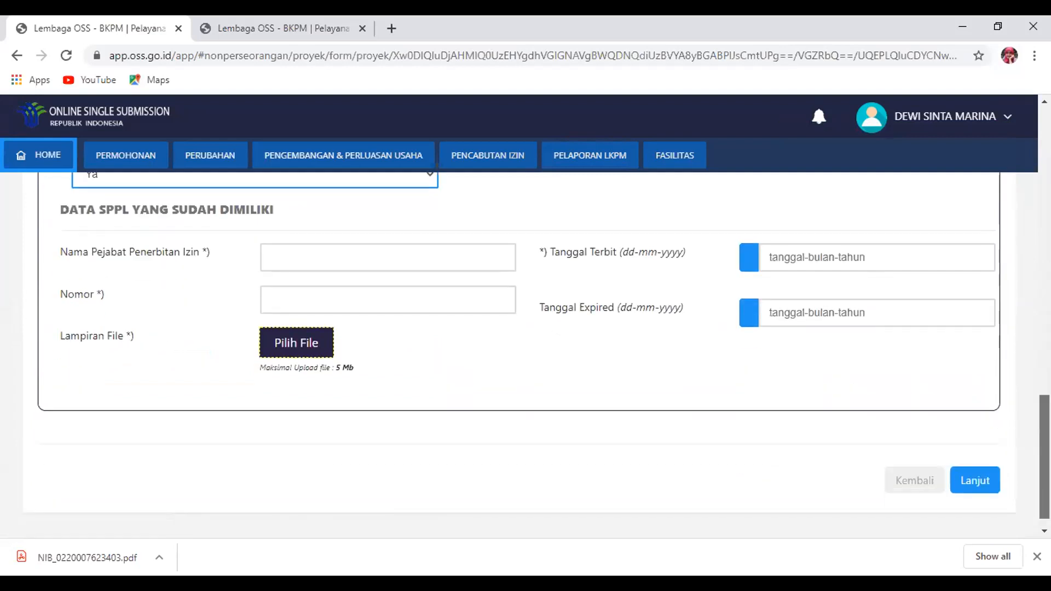
pyautogui.scroll(5, 360, 377)
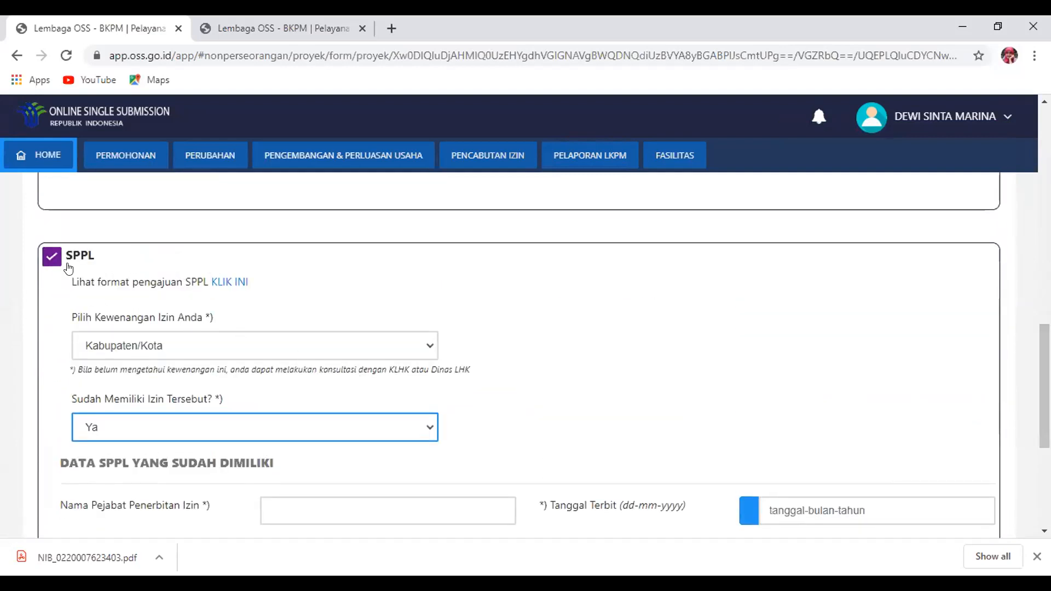
pyautogui.click(427, 432)
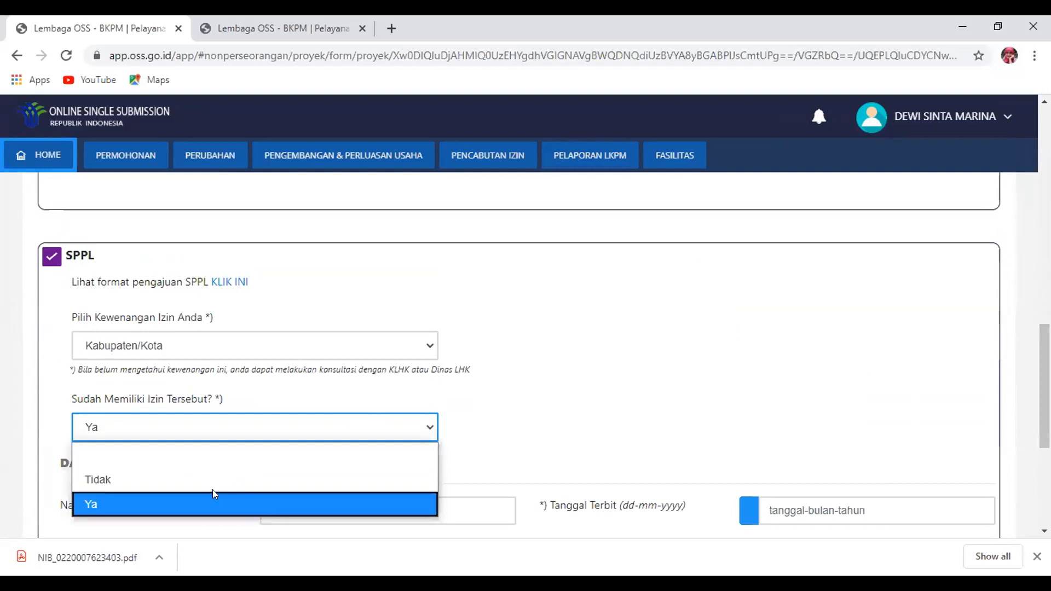
pyautogui.click(214, 486)
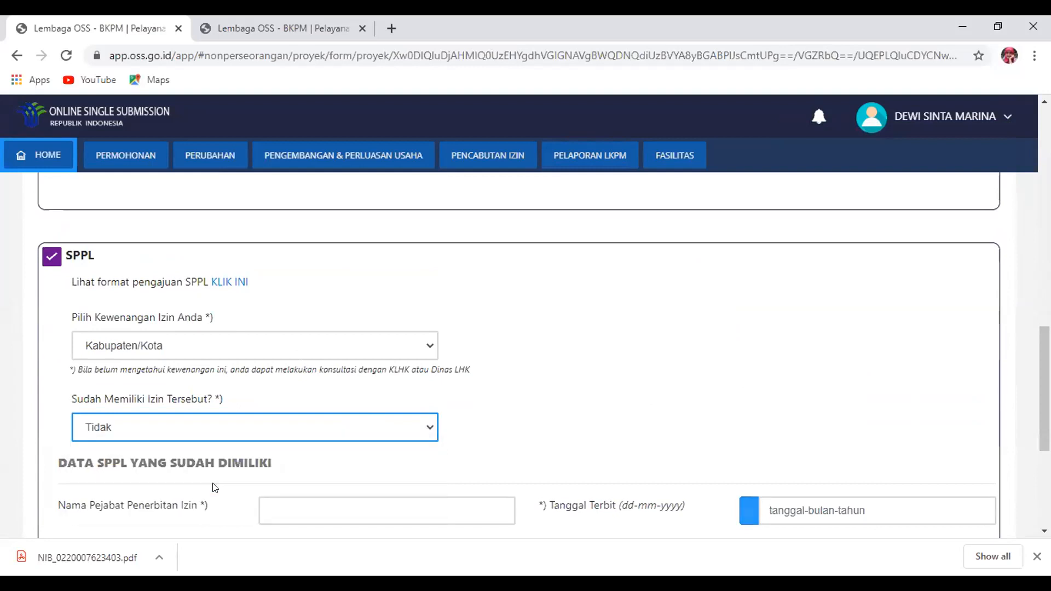
# Untick SPPL and confirm the Izin Lingkungan step with no permit chosen
pyautogui.click(52, 257)
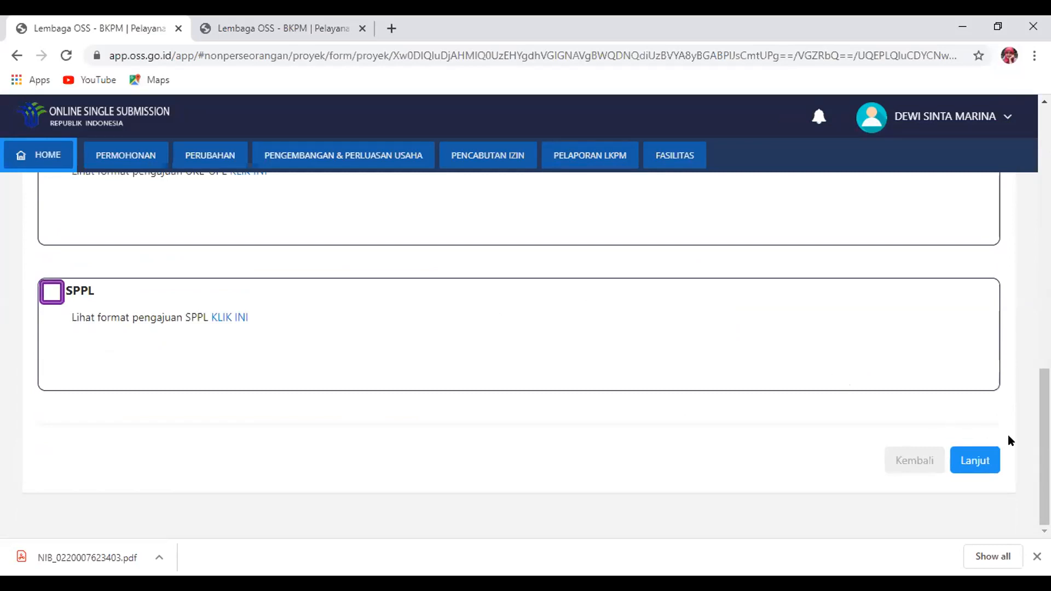
pyautogui.click(966, 459)
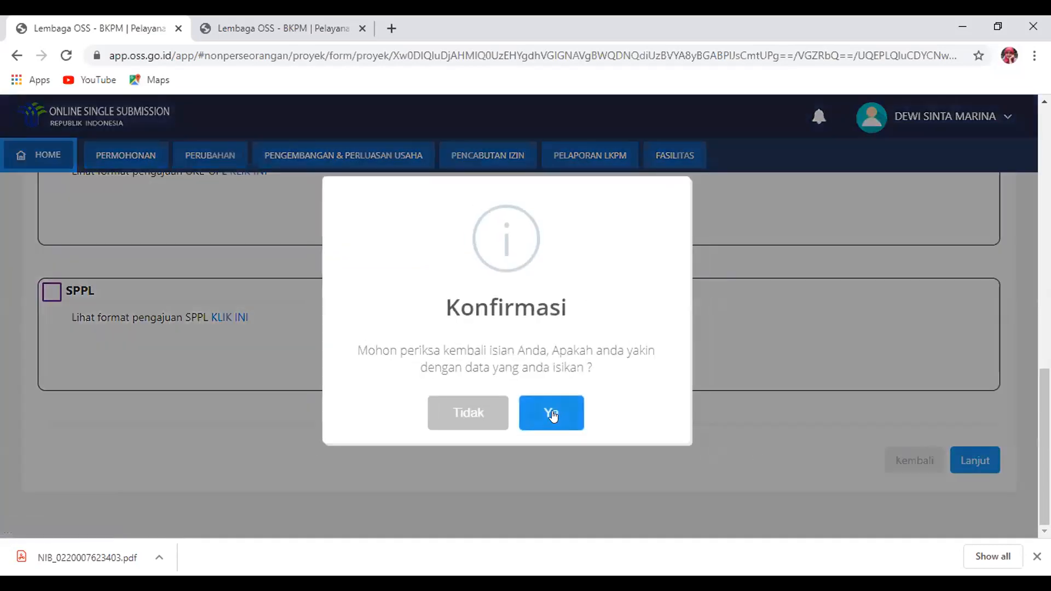
pyautogui.click(557, 415)
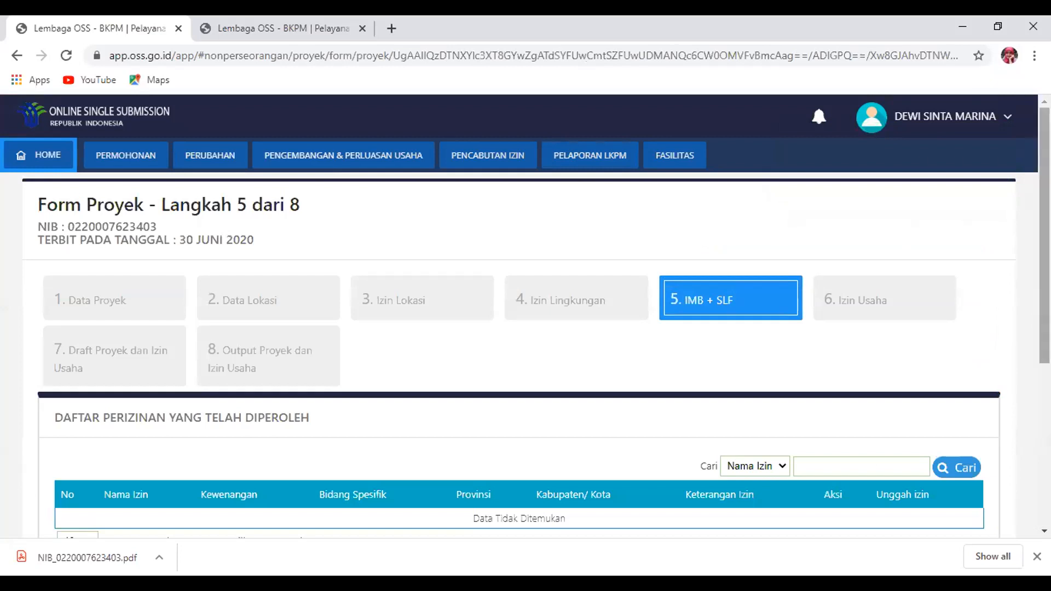
# Highlight the notice that IMB and SLF aren't required, then proceed and confirm
pyautogui.scroll(-5, 525, 323)
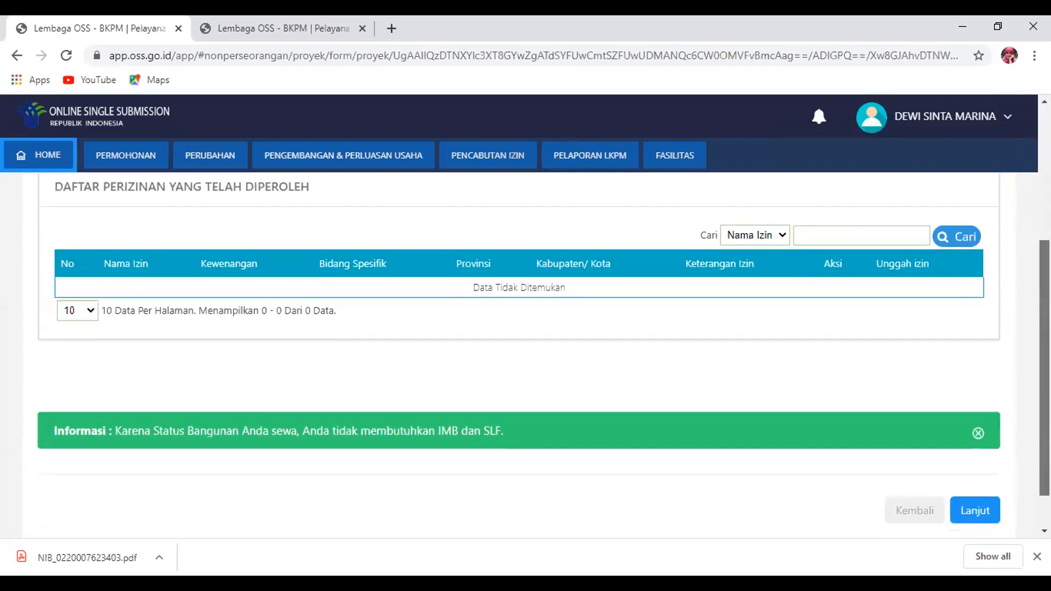
pyautogui.scroll(3, 525, 329)
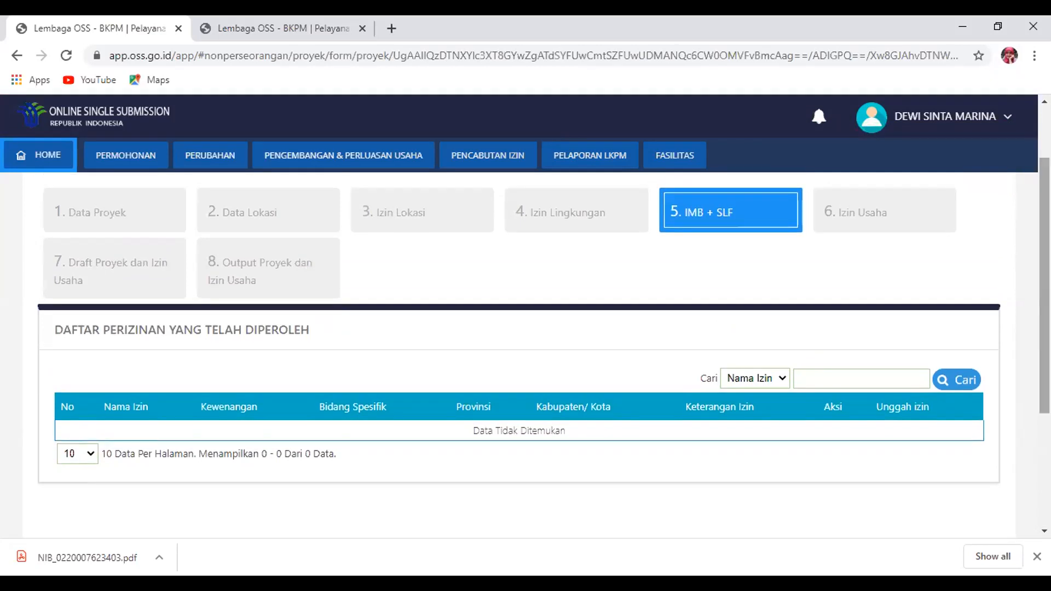
pyautogui.scroll(-3, 418, 470)
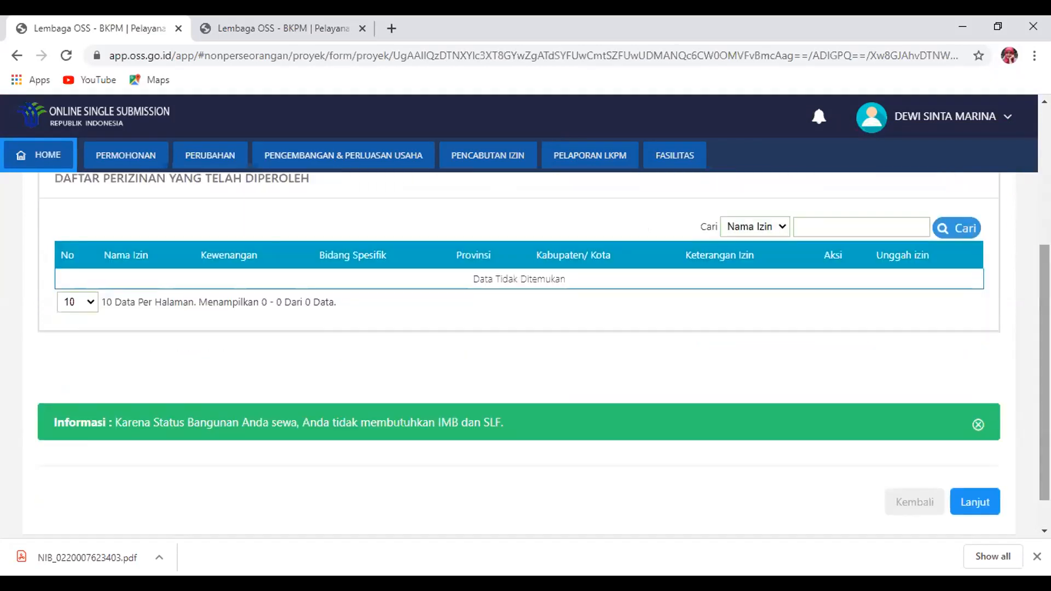
pyautogui.moveTo(243, 422); pyautogui.dragTo(506, 419)
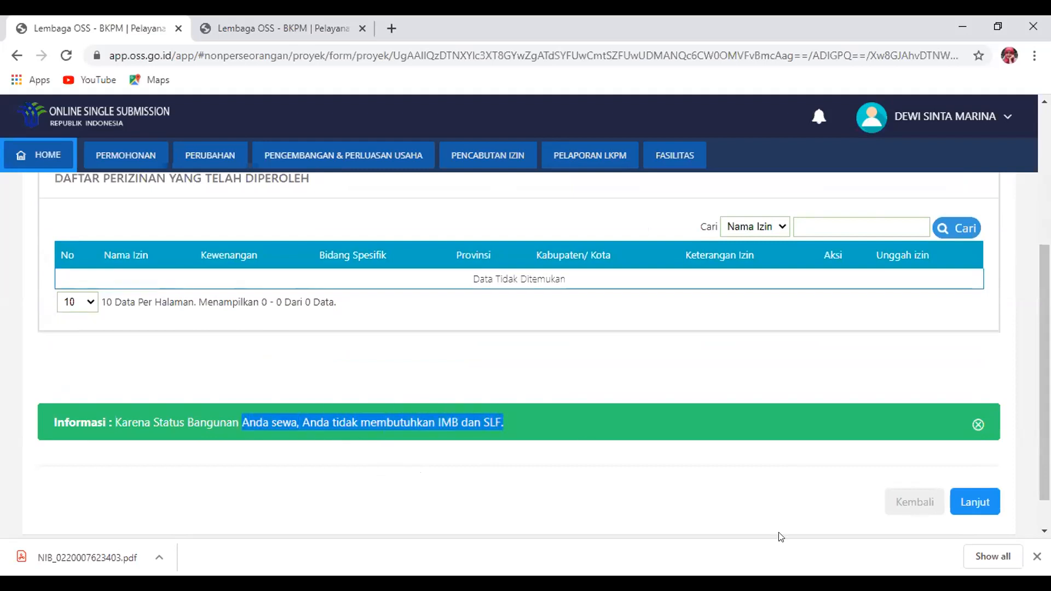
pyautogui.click(979, 505)
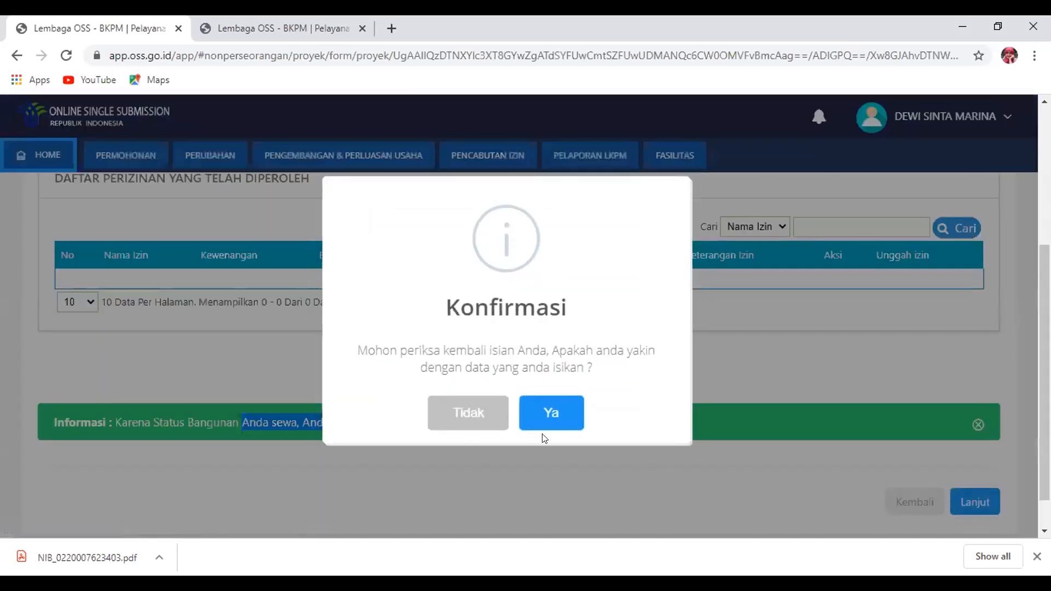
pyautogui.click(553, 413)
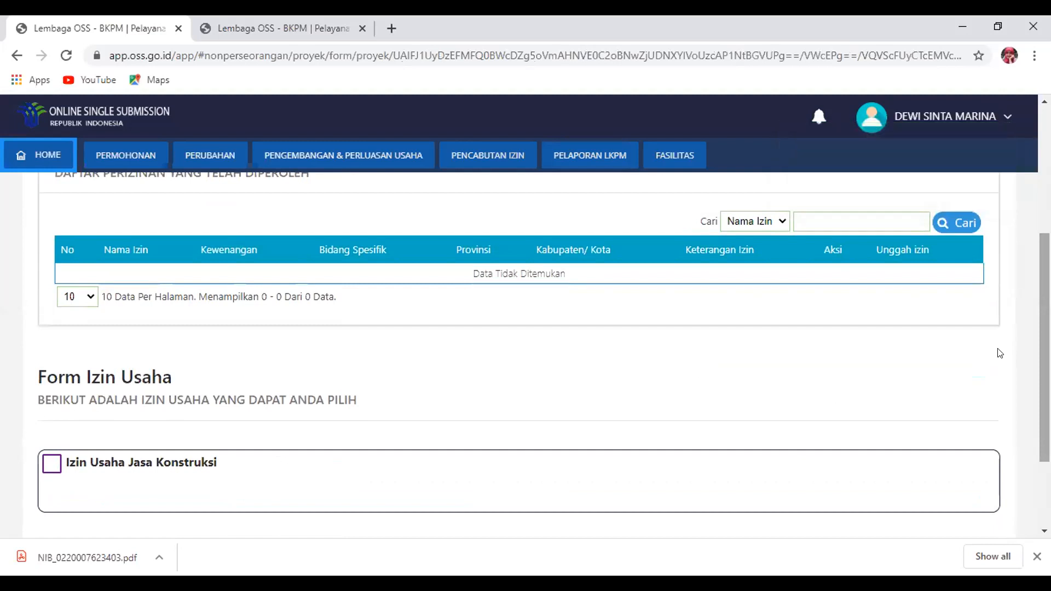
# Select Izin Usaha Jasa Konstruksi with activity field Jasa Konsultansi Konstruksi
pyautogui.click(47, 467)
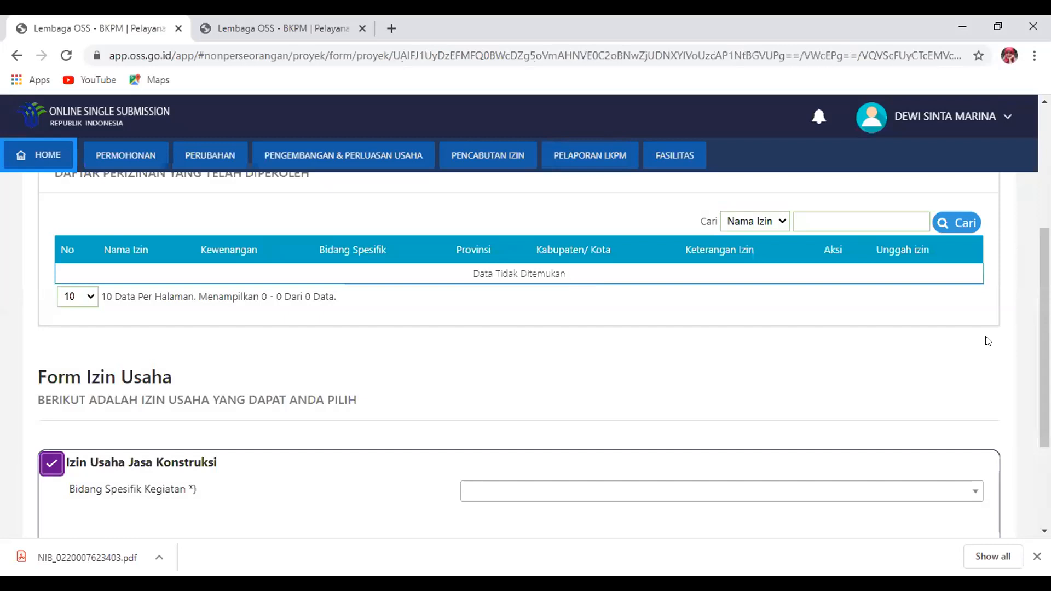
pyautogui.moveTo(1045, 337); pyautogui.dragTo(1044, 377)
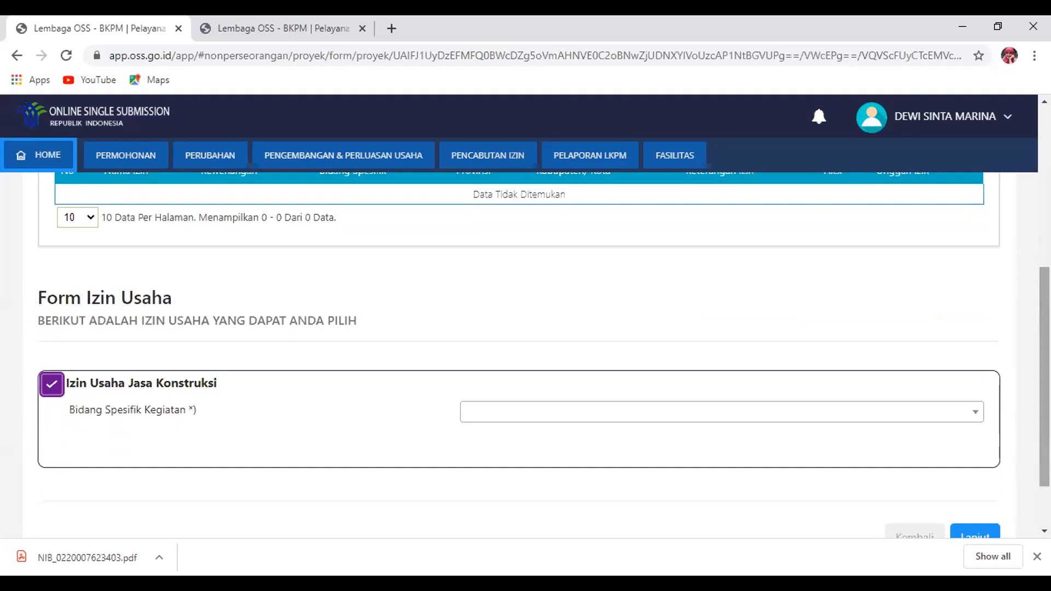
pyautogui.click(487, 422)
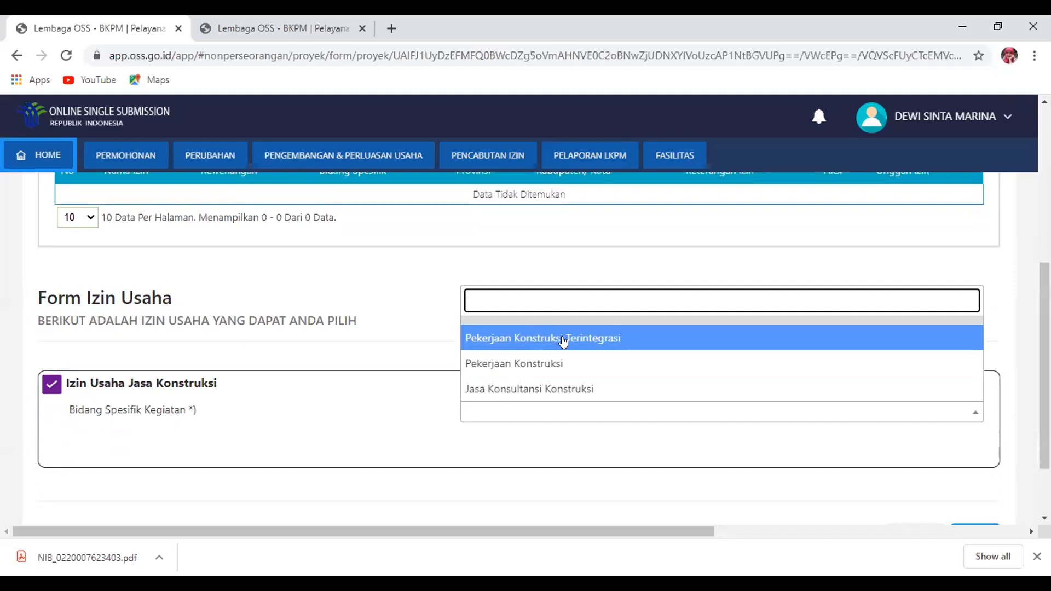
pyautogui.click(565, 387)
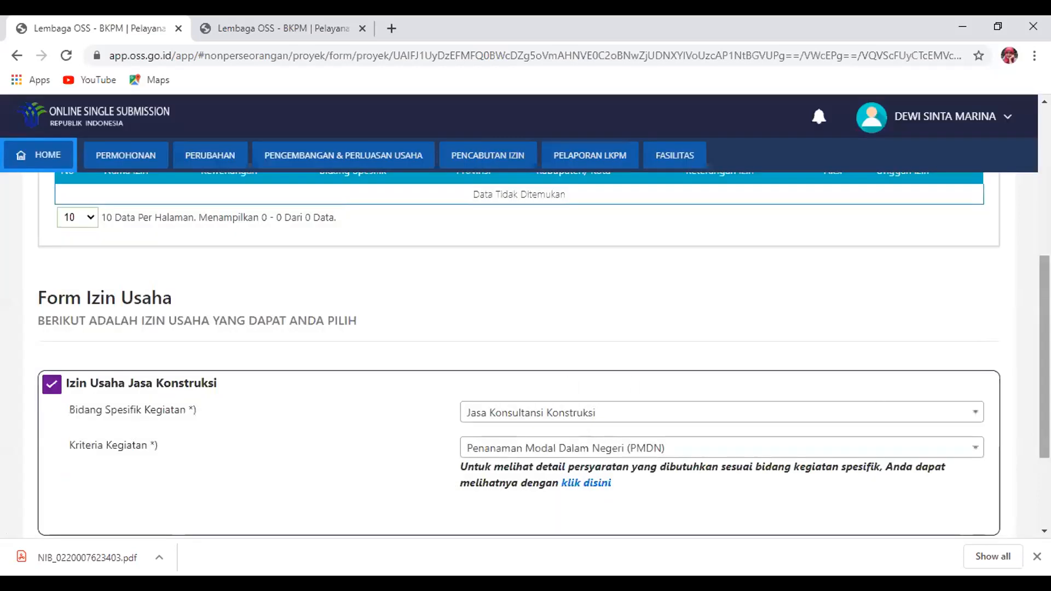
# Keep PMDN as the activity criterion, then submit and confirm the permit choices
pyautogui.scroll(-1, 901, 403)
pyautogui.click(943, 383)
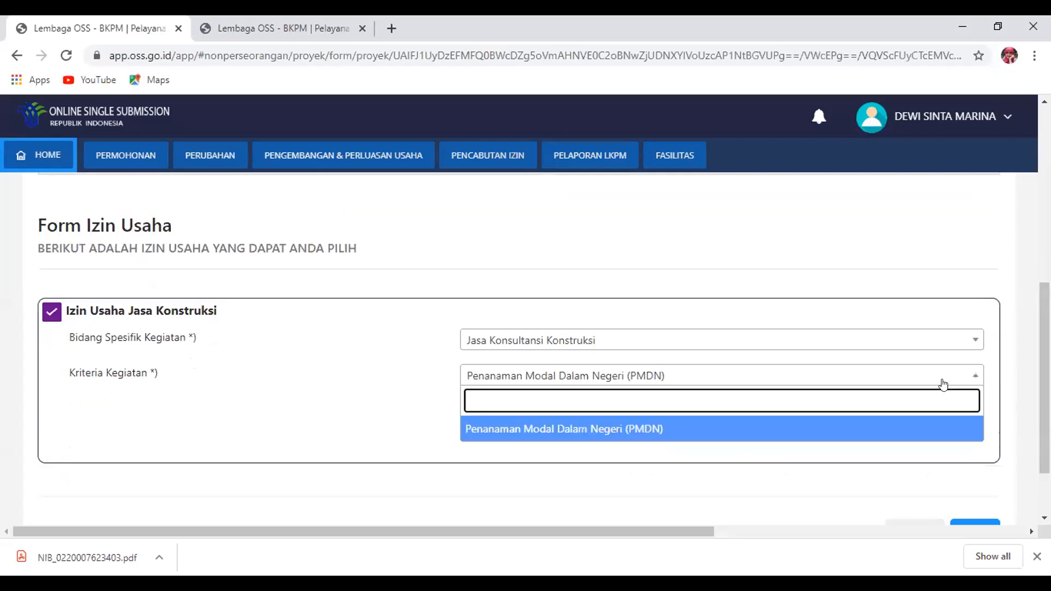
pyautogui.click(860, 433)
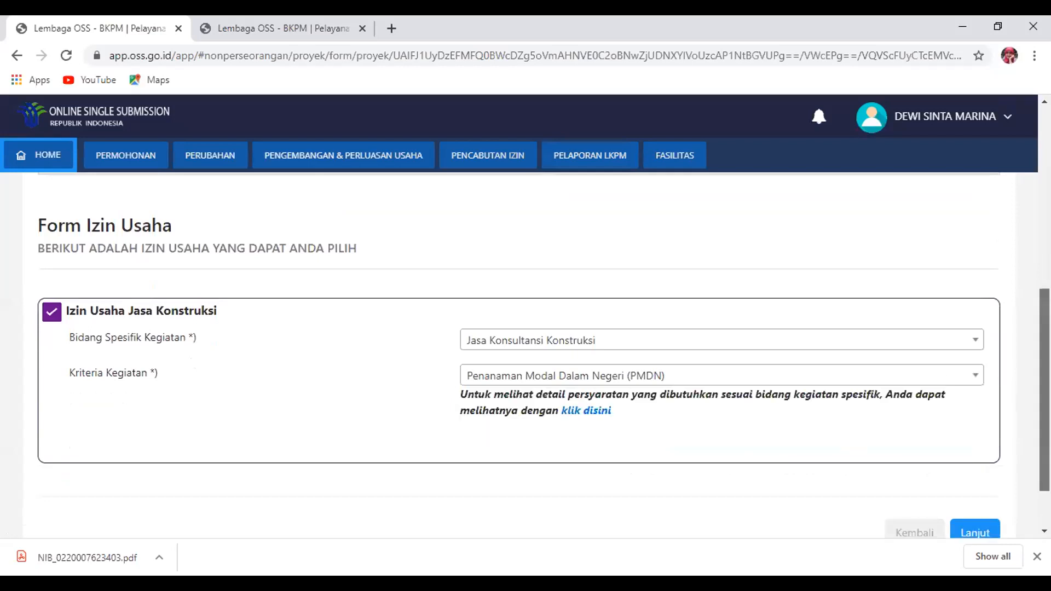
pyautogui.scroll(-1, 856, 435)
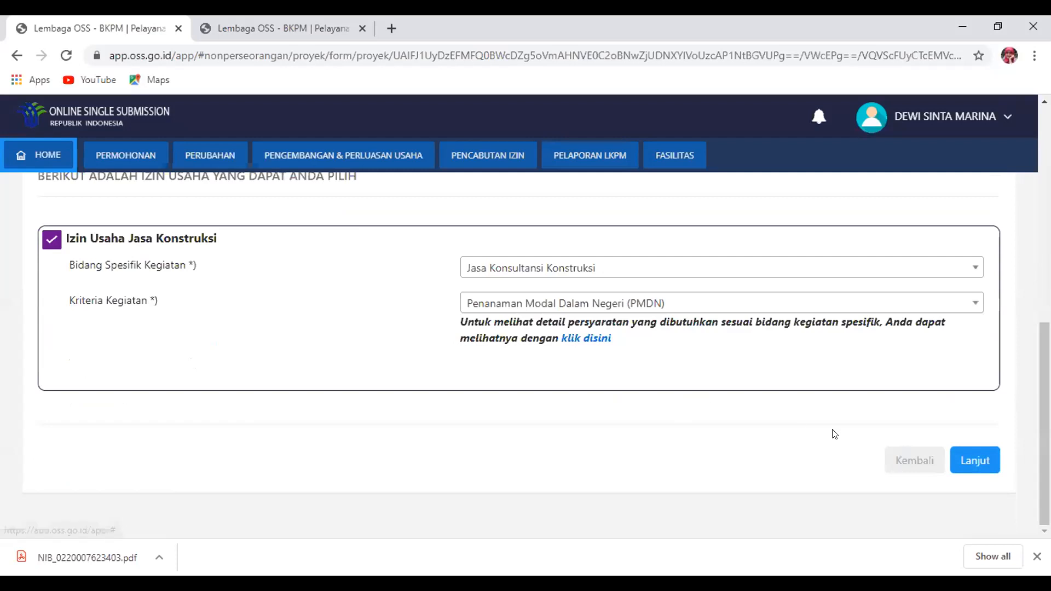
pyautogui.click(963, 454)
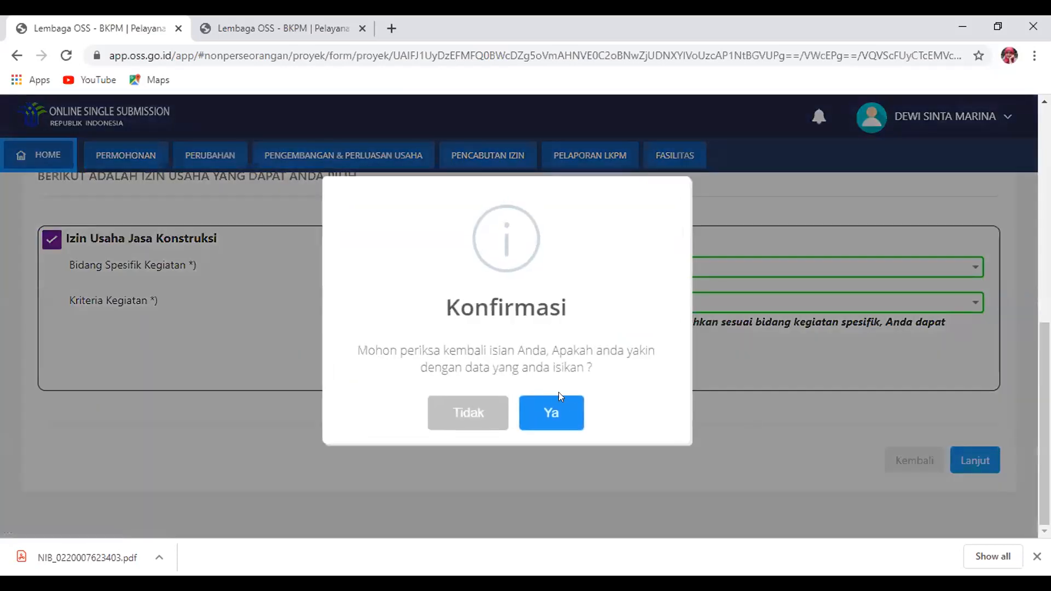
pyautogui.click(547, 409)
pyautogui.click(547, 409)
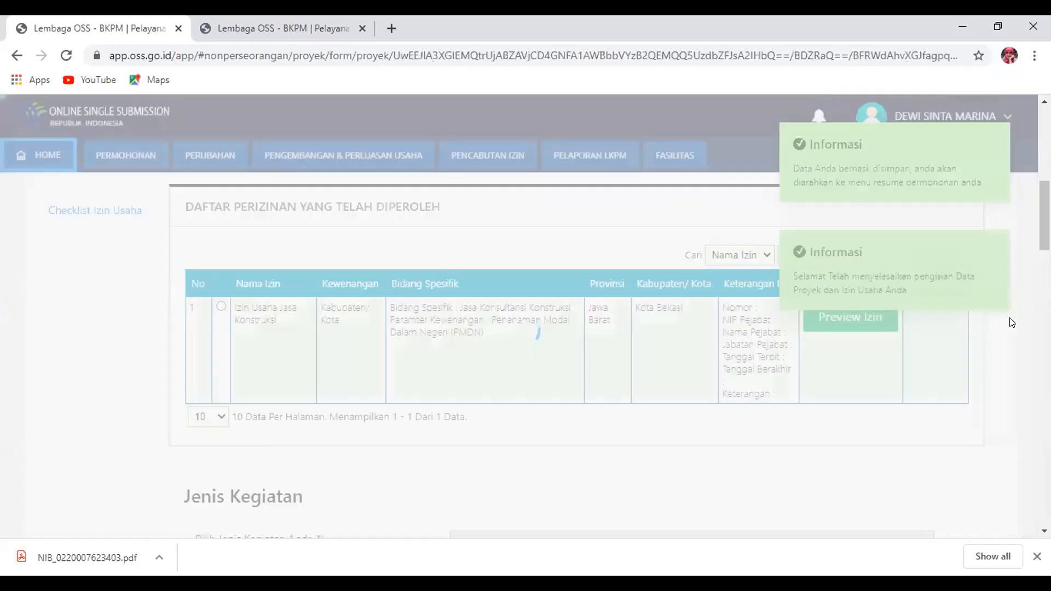
# Preview the Izin Usaha Jasa Konstruksi document from the obtained-permits table
pyautogui.scroll(-10, 376, 293)
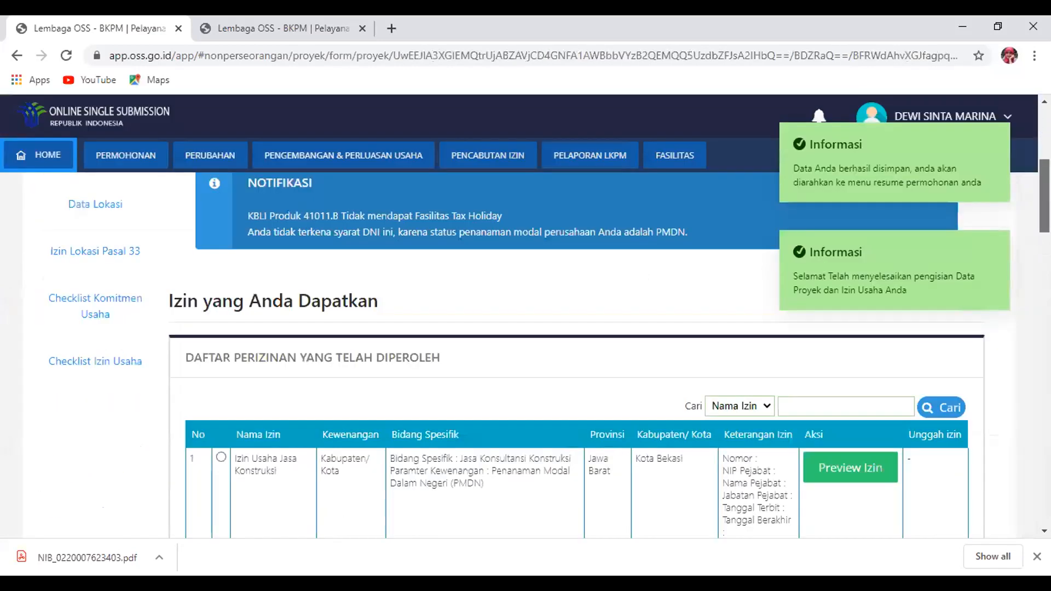
pyautogui.scroll(1, 376, 293)
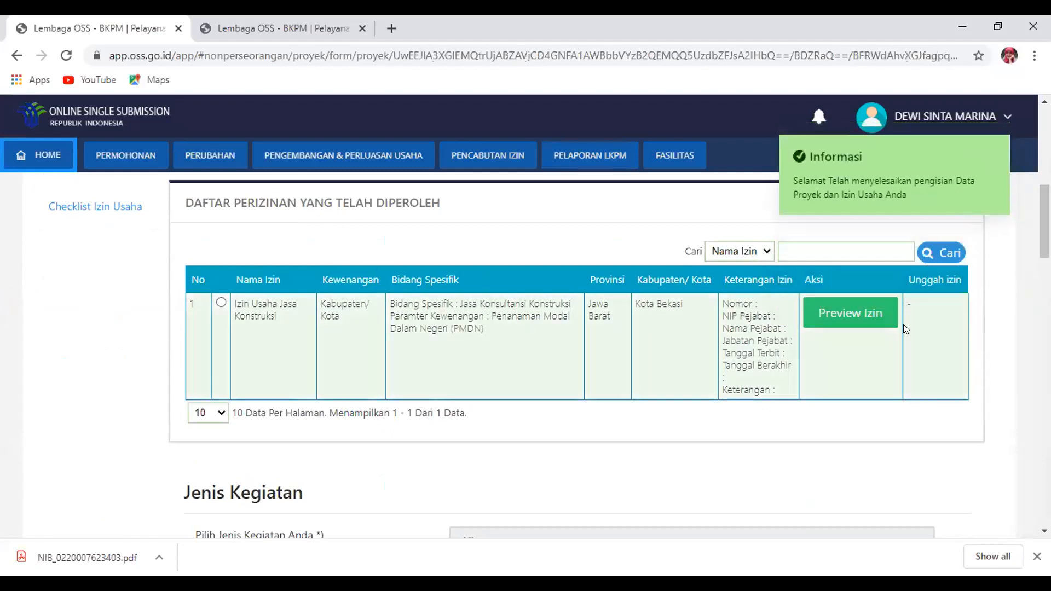
pyautogui.click(839, 315)
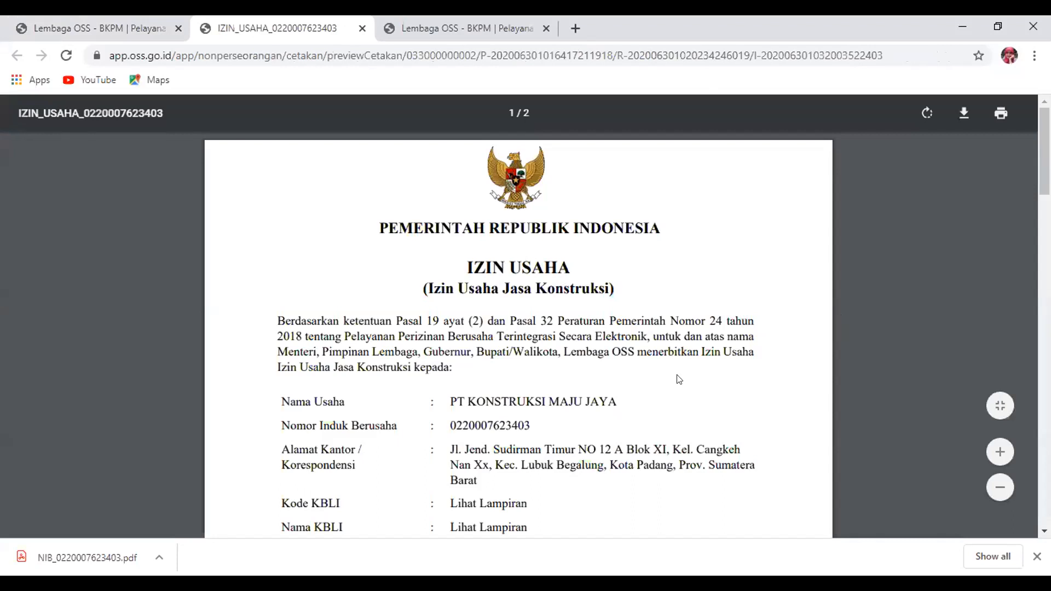
# Highlight 'wajib menyelesaikan komitmen perizinan' in the permit PDF, then return to the OSS tab
pyautogui.scroll(-10, 678, 378)
pyautogui.scroll(2, 542, 186)
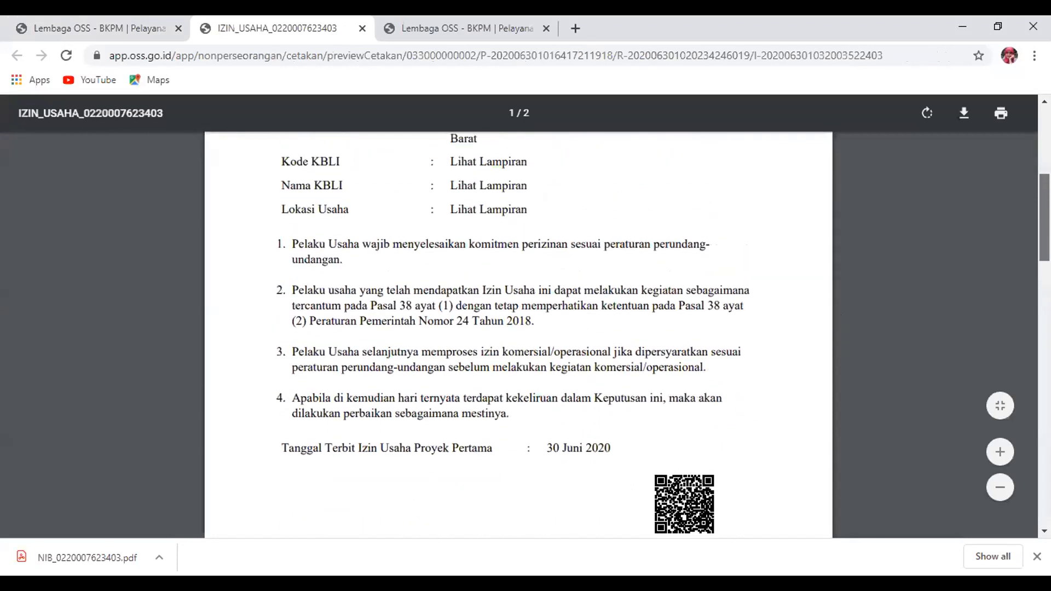
pyautogui.moveTo(363, 237); pyautogui.dragTo(559, 243)
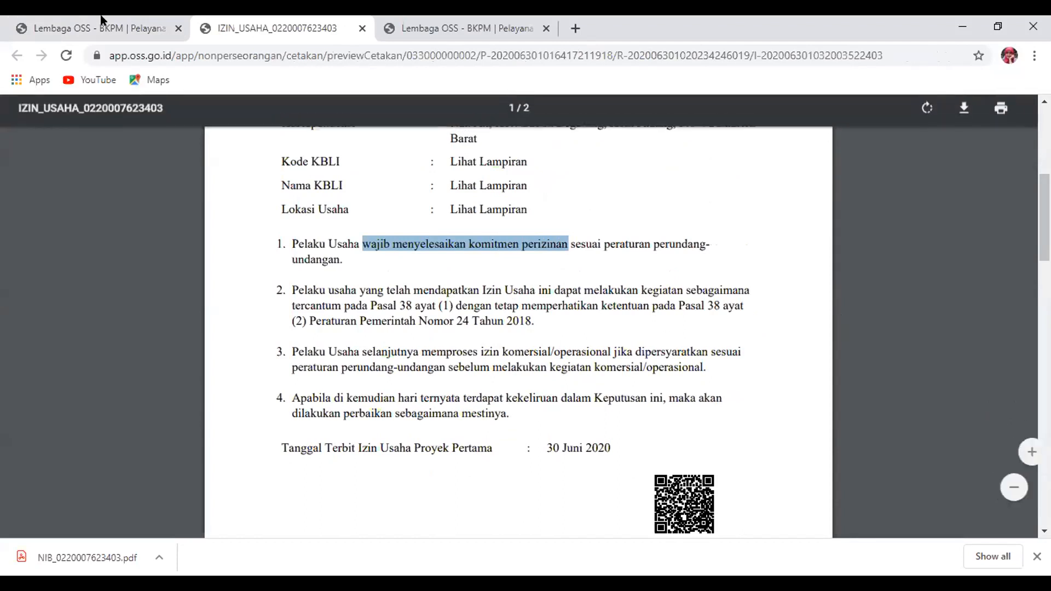
pyautogui.click(68, 19)
# Scroll the project form down to Jumlah Investasi and back, then reopen the IZIN_USAHA preview
pyautogui.scroll(-8, 575, 356)
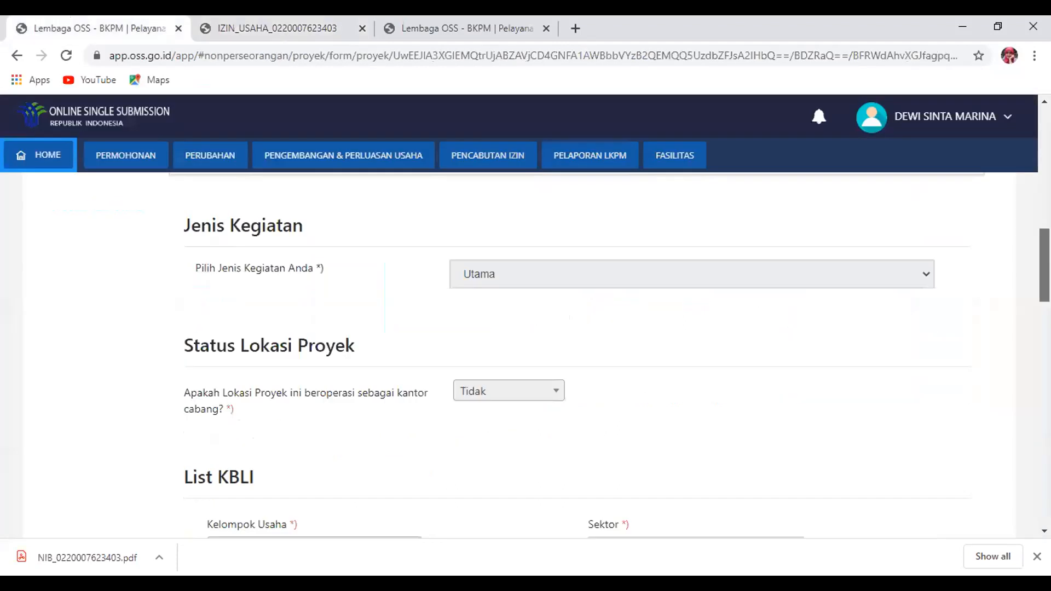
pyautogui.scroll(10, 574, 355)
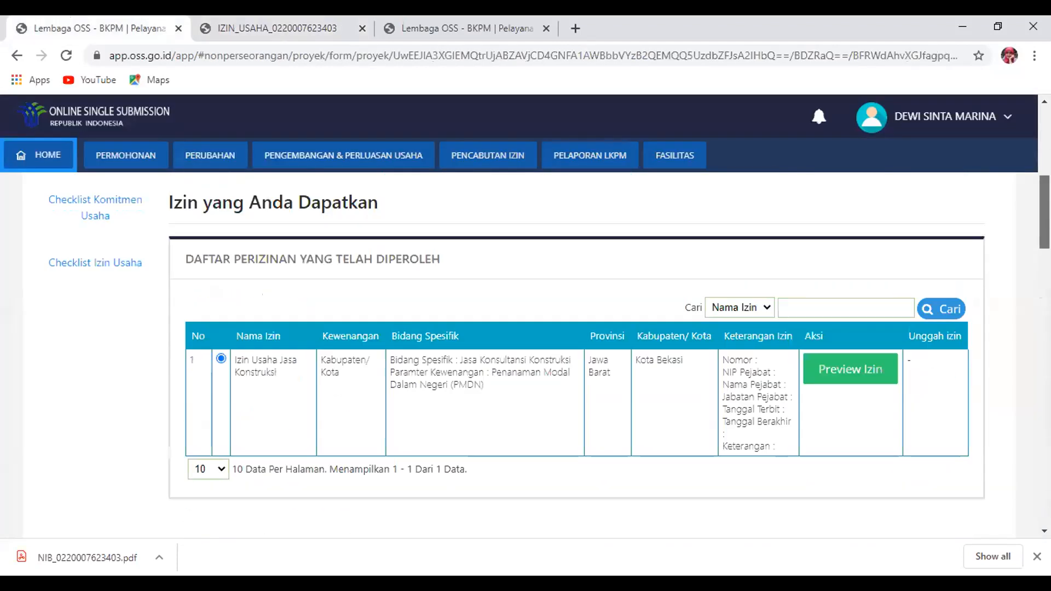
pyautogui.scroll(-12, 575, 356)
pyautogui.scroll(-5, 575, 356)
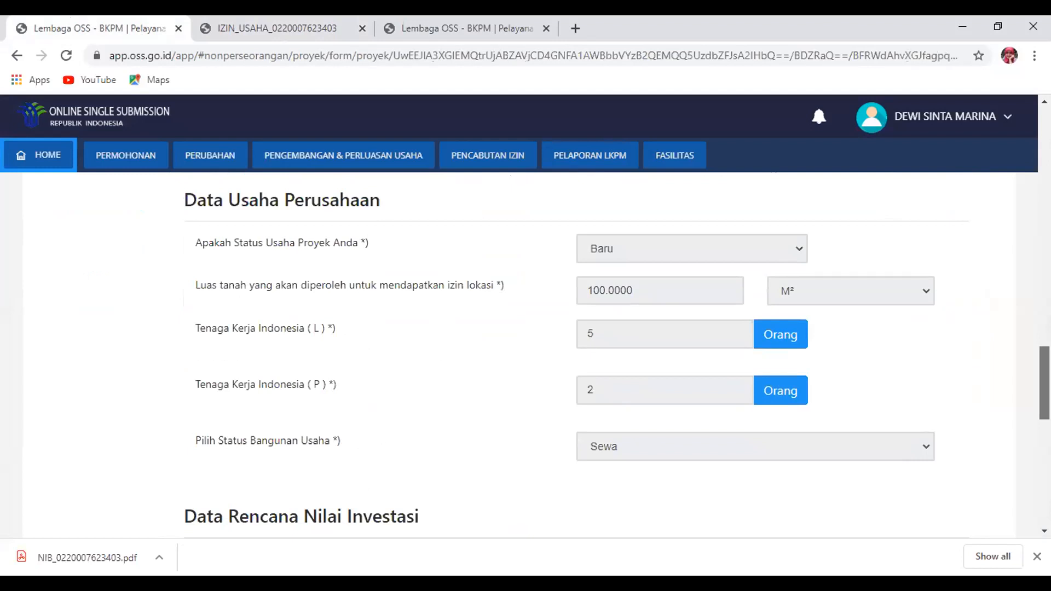
pyautogui.scroll(-11, 575, 356)
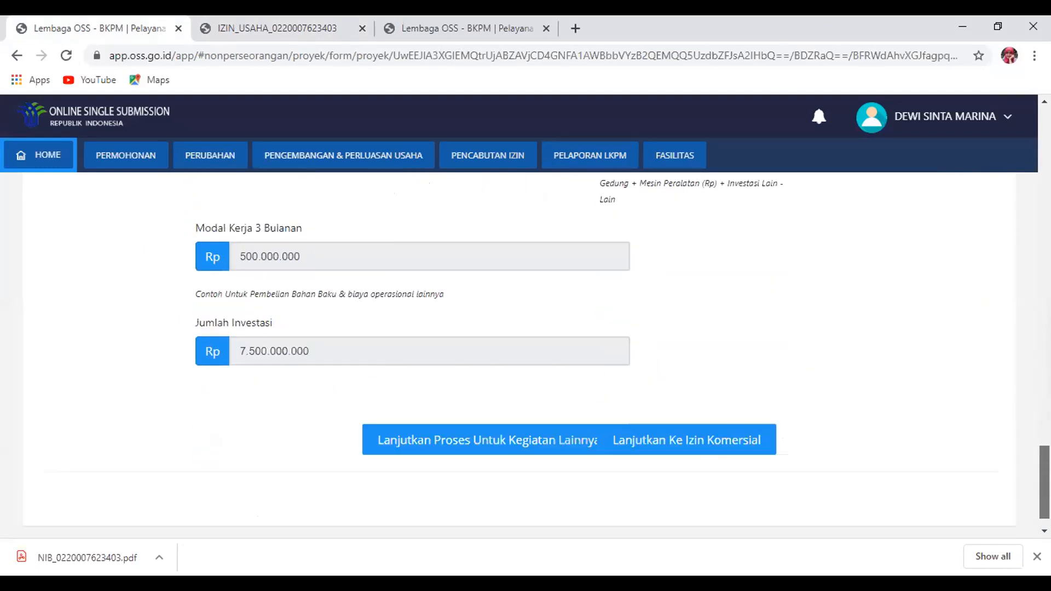
pyautogui.scroll(20, 1016, 180)
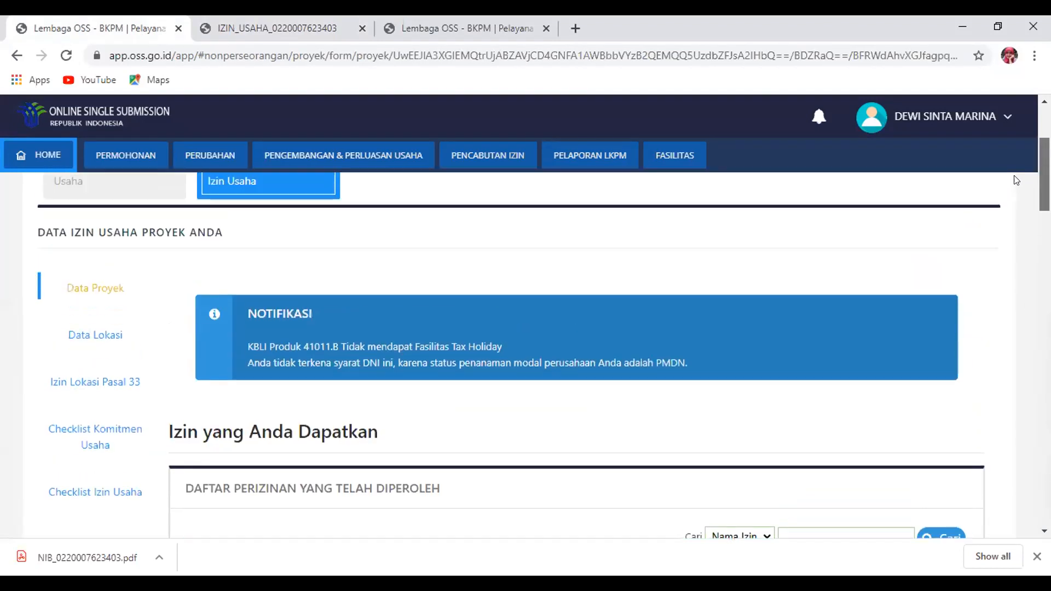
pyautogui.scroll(3, 1012, 165)
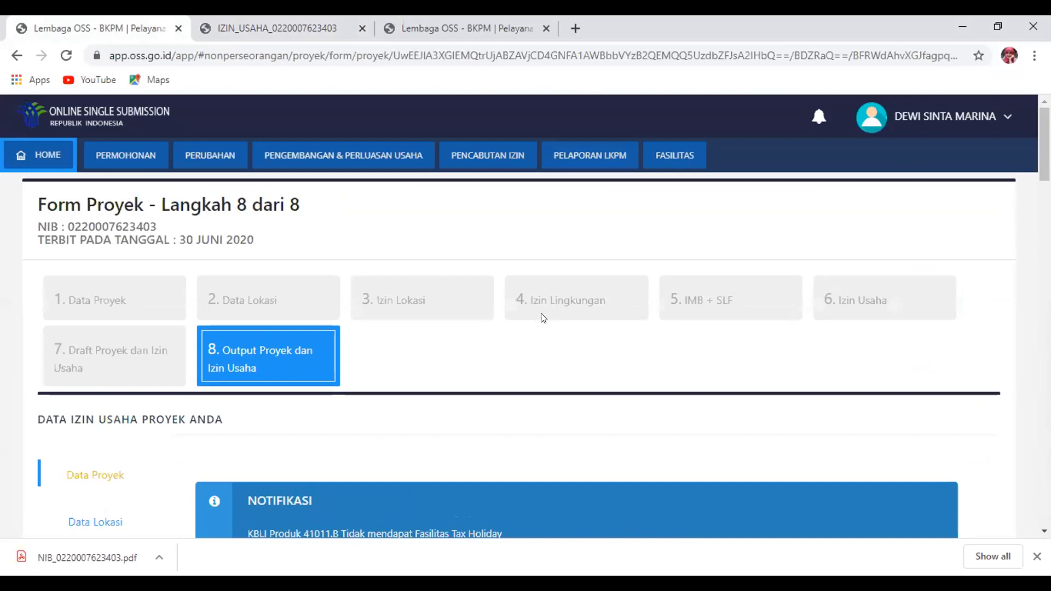
pyautogui.moveTo(1044, 145); pyautogui.dragTo(1044, 488)
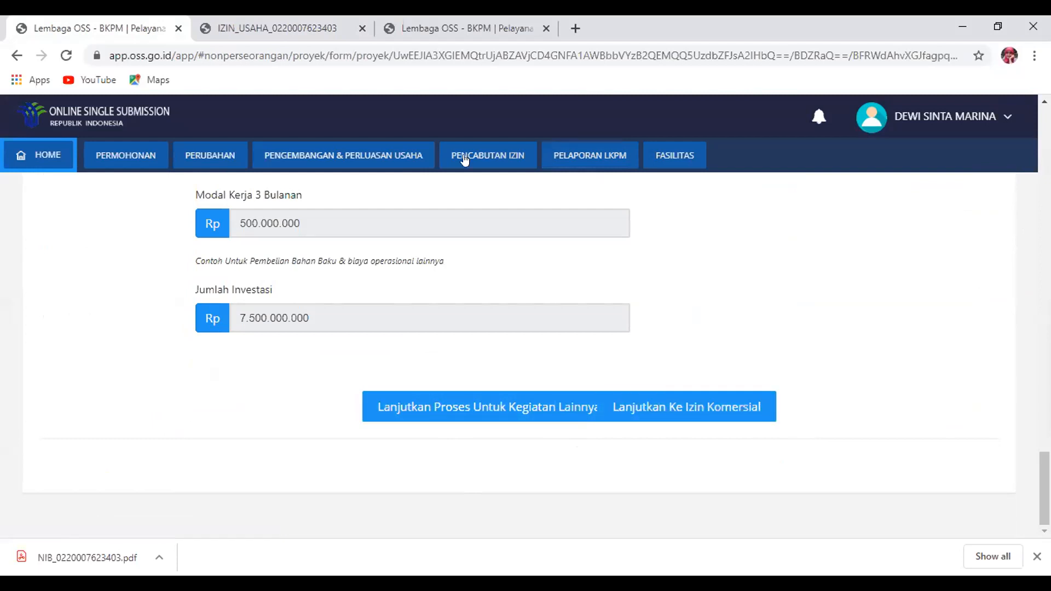
pyautogui.click(328, 28)
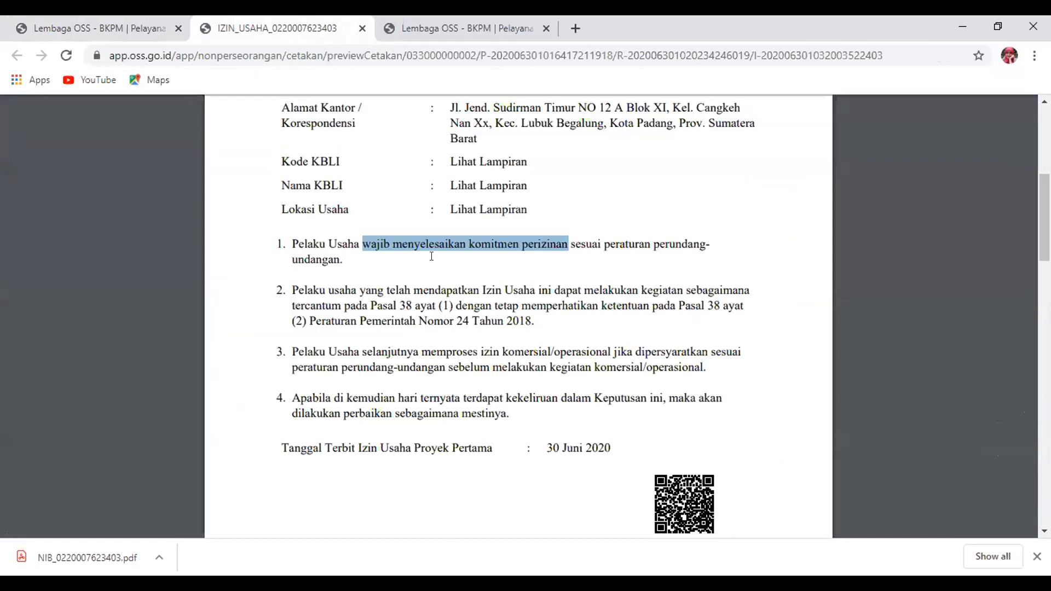
# Alt+Tab to the Firefox window logged in as the DPMPTSP admin
pyautogui.moveTo(593, 103)
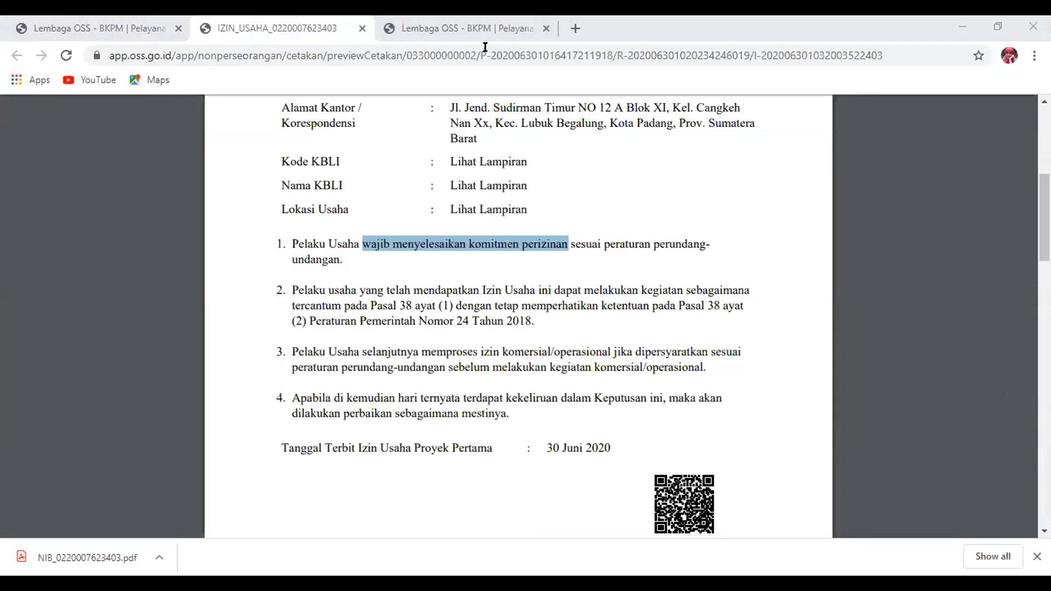
pyautogui.hotkey('alt', 'Tab')
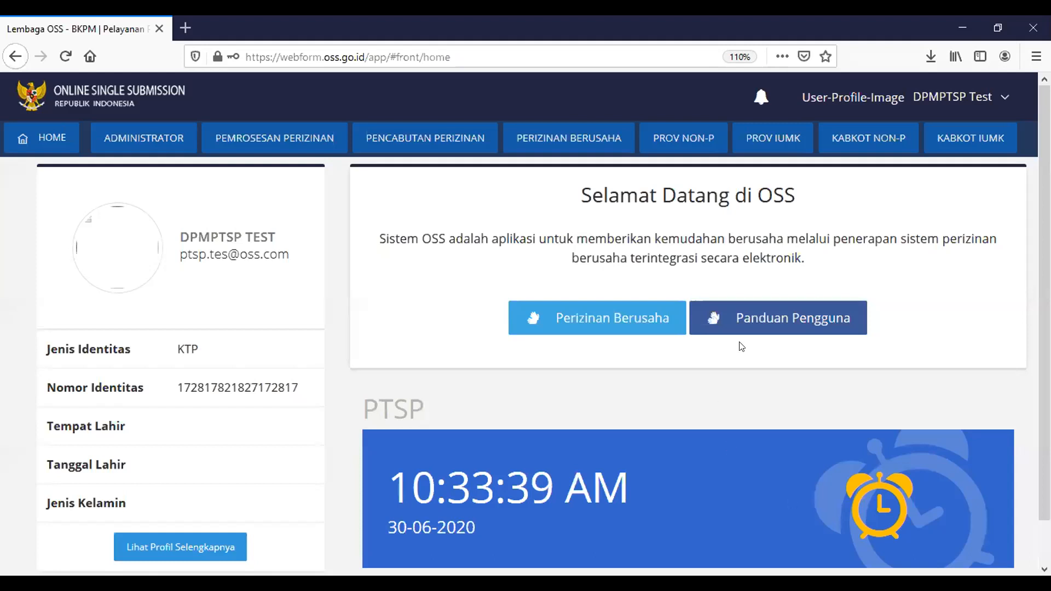
# Close the account menu and open Pemrosesan Perizinan > Permohonan Baru
pyautogui.moveTo(908, 111)
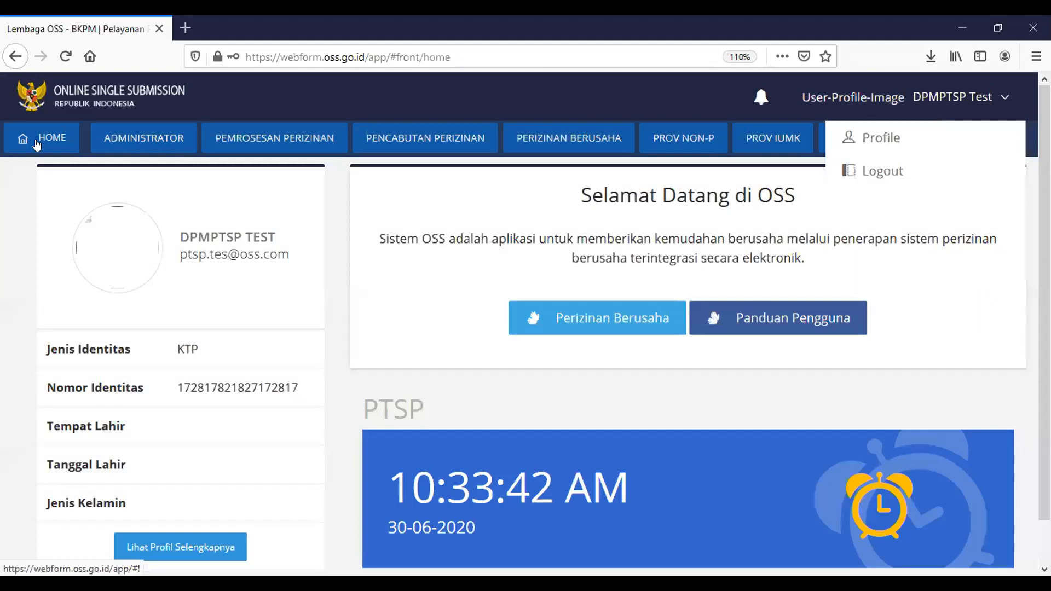
pyautogui.click(37, 144)
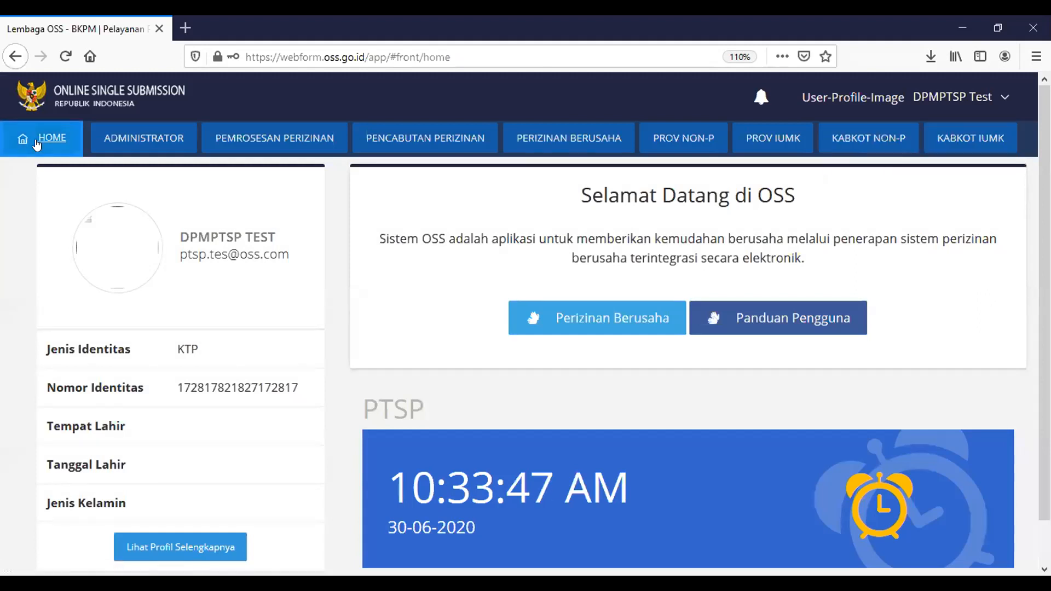
pyautogui.click(291, 139)
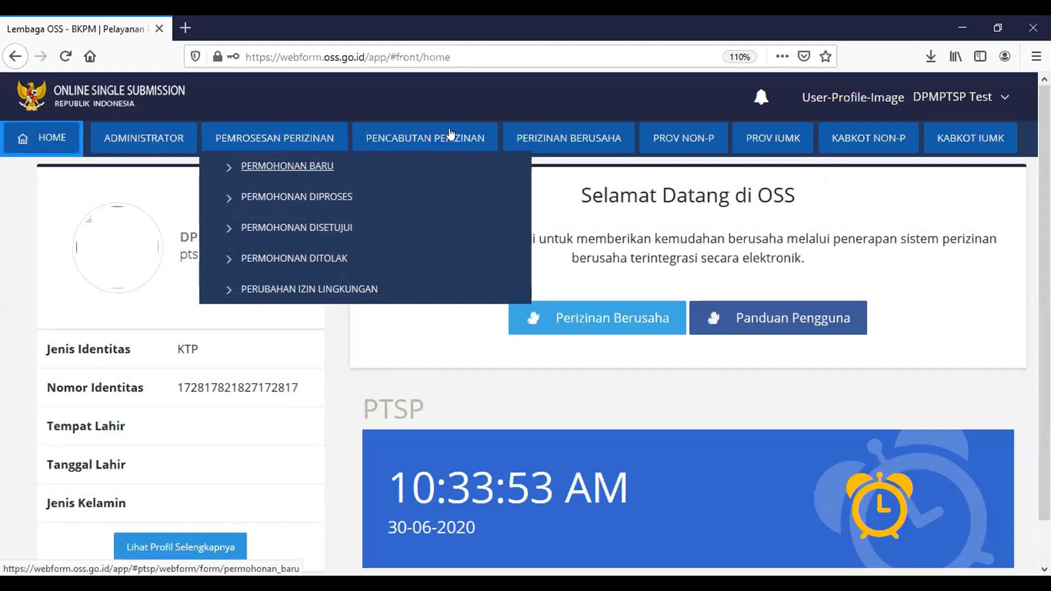
pyautogui.moveTo(467, 156)
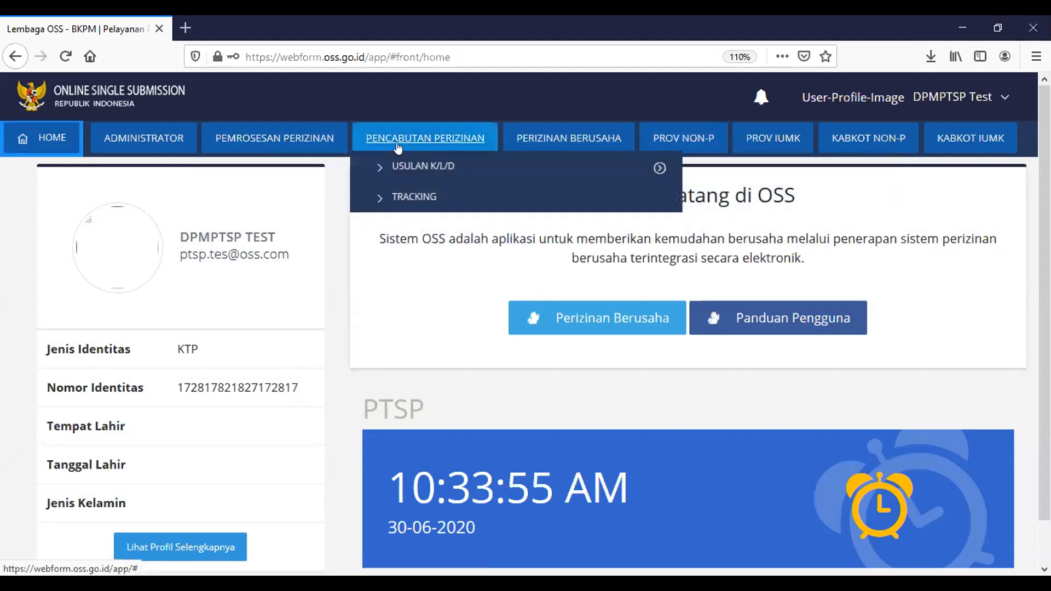
pyautogui.moveTo(279, 143)
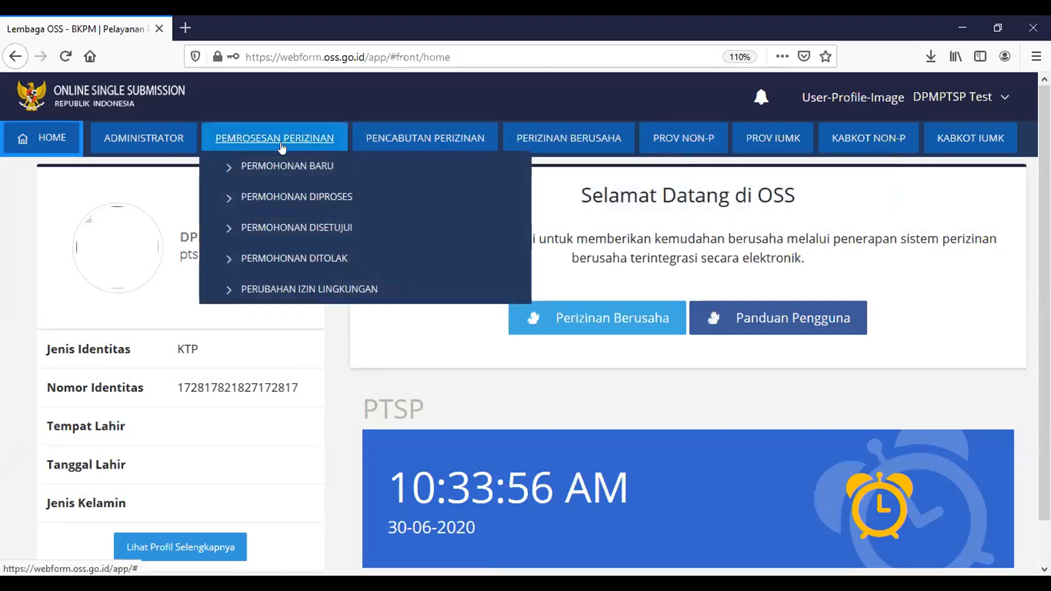
pyautogui.click(300, 170)
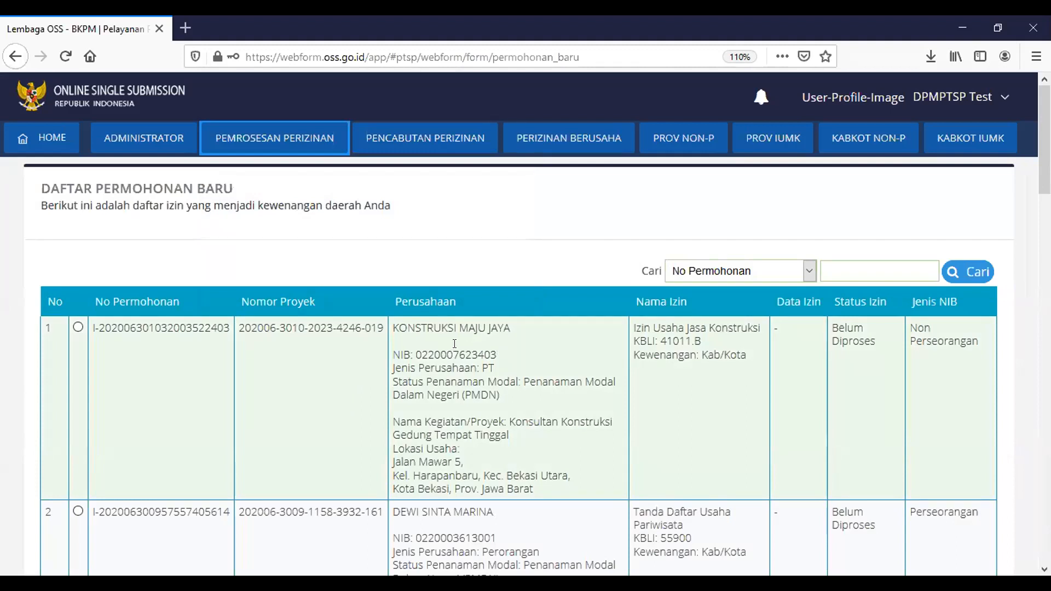
# Open the approval form for the KONSTRUKSI MAJU JAYA application
pyautogui.click(504, 327)
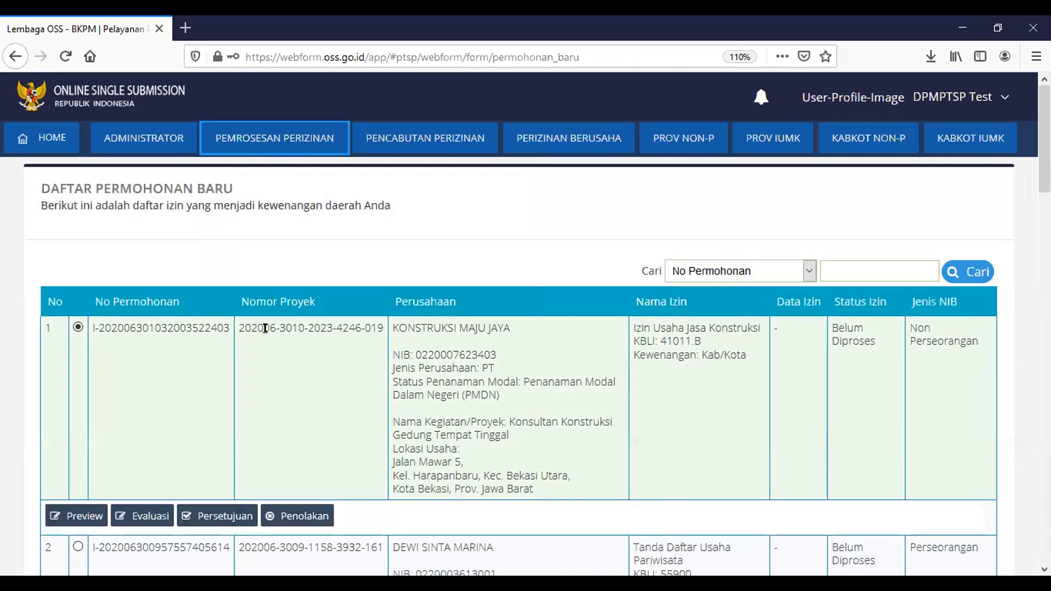
pyautogui.scroll(-3, 167, 362)
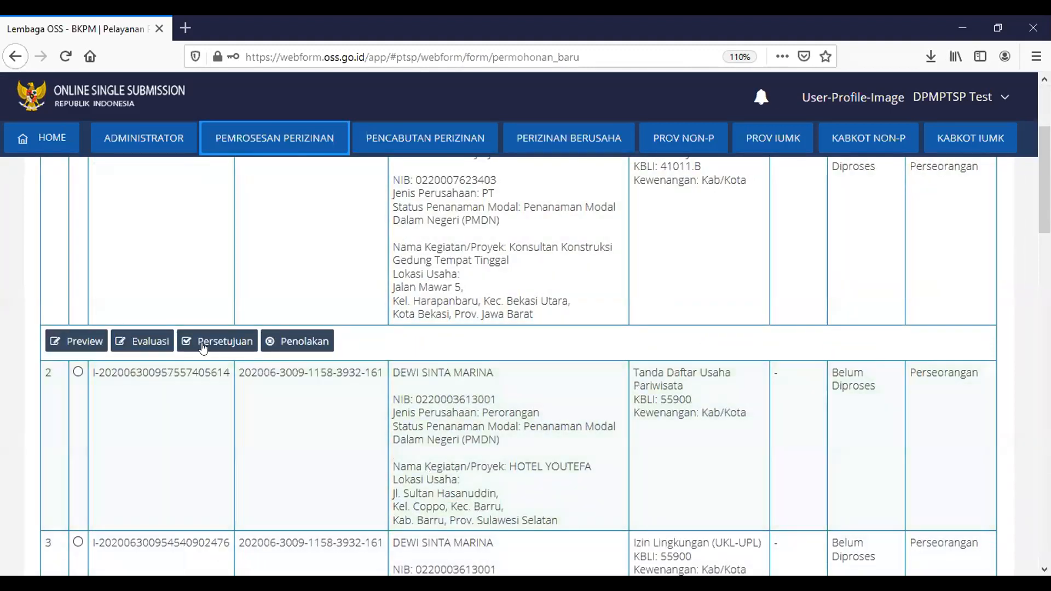
pyautogui.click(202, 342)
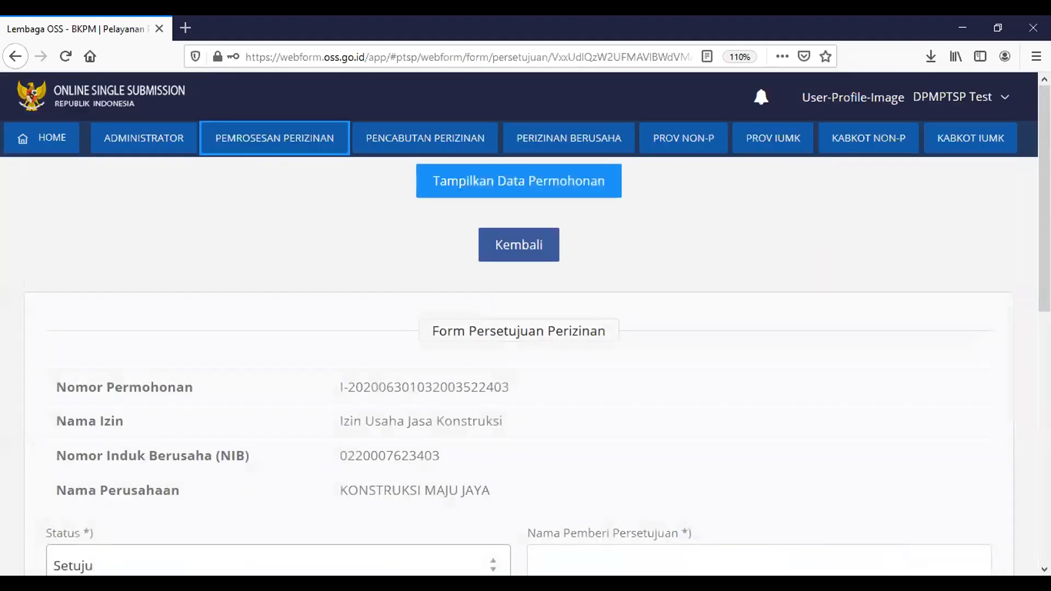
pyautogui.scroll(-4, 907, 379)
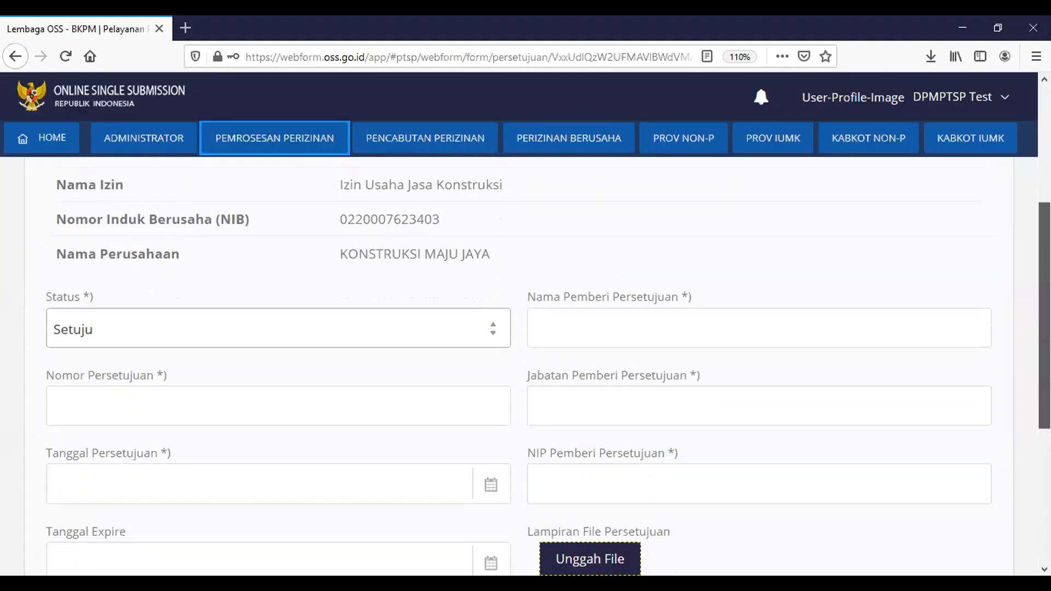
# Enter approval number 45/X/2020 and set the approval date to 29 June 2020
pyautogui.click(251, 406)
pyautogui.write('45/X')
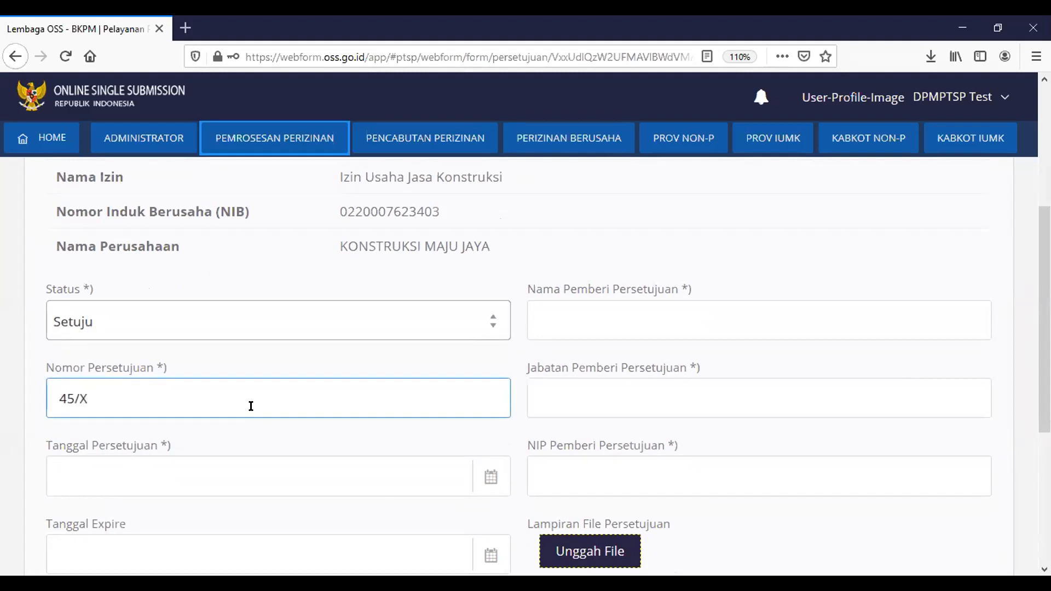
pyautogui.write('/2020')
pyautogui.click(160, 467)
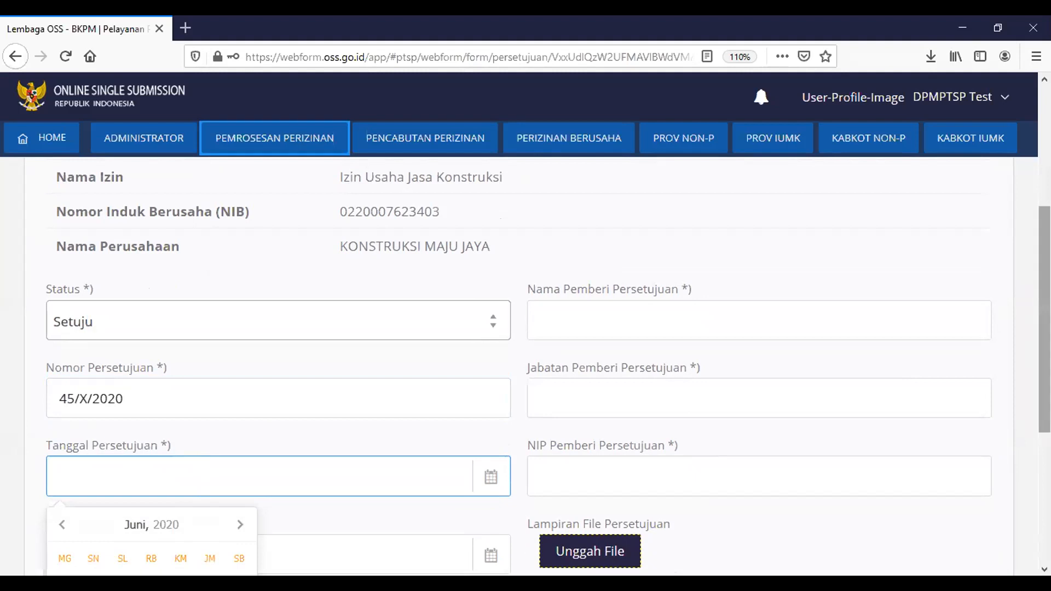
pyautogui.scroll(-2, 595, 422)
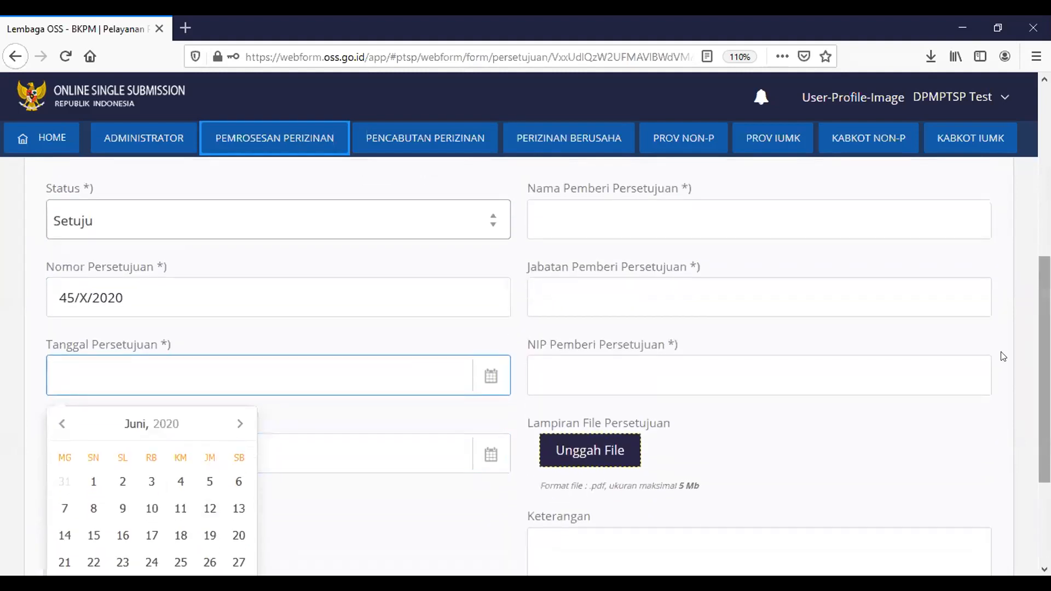
pyautogui.scroll(-3, 1002, 356)
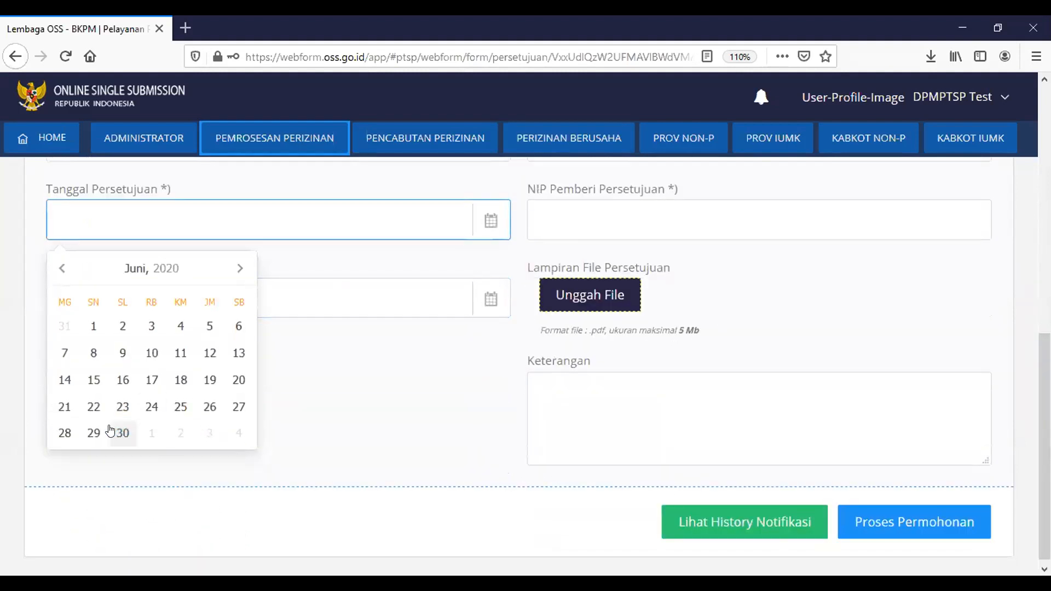
pyautogui.click(93, 432)
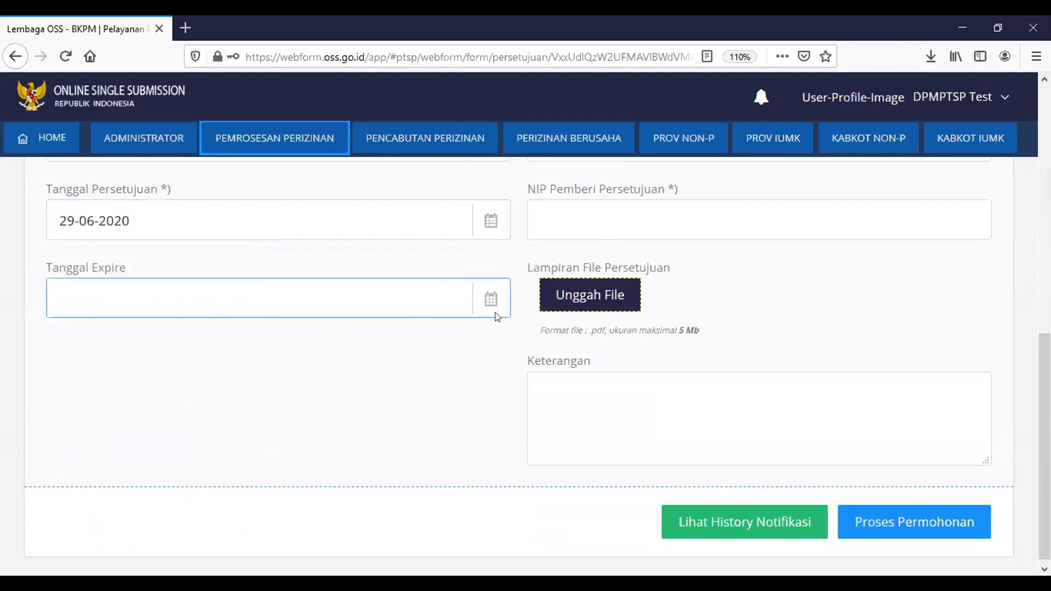
pyautogui.scroll(2, 1029, 361)
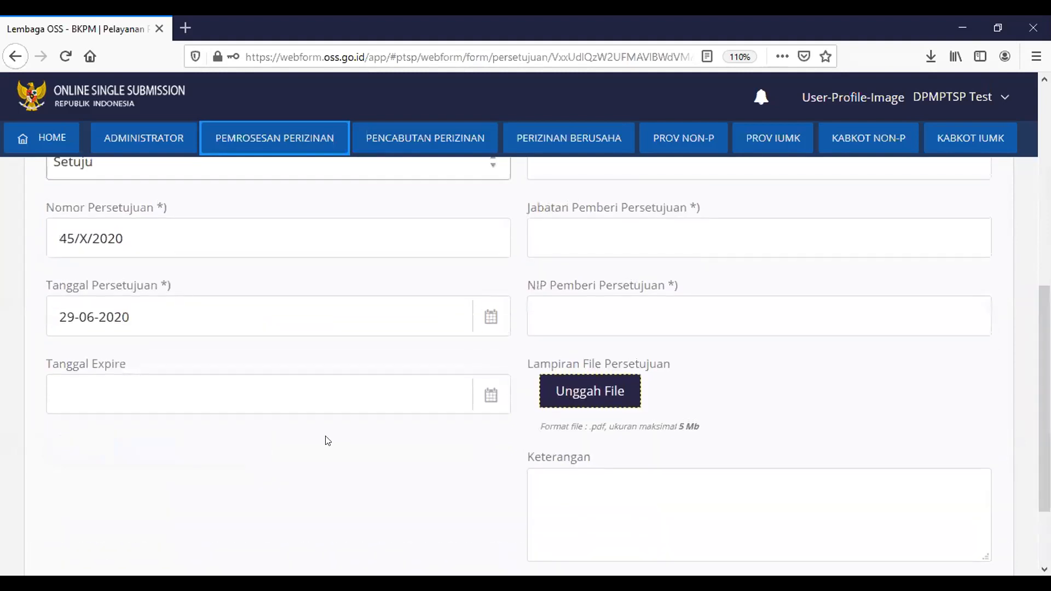
pyautogui.scroll(1, 1044, 383)
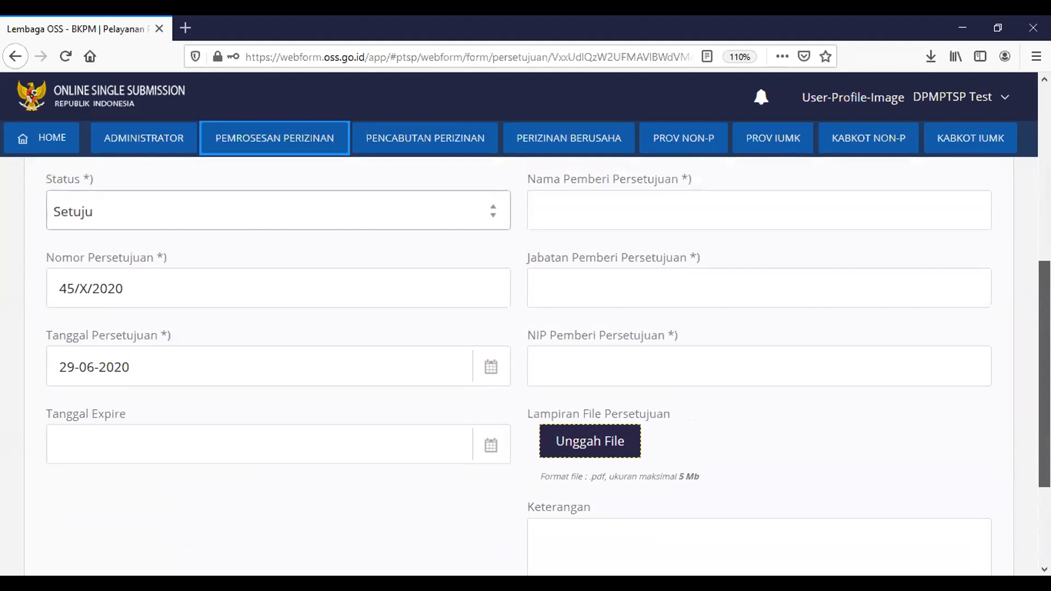
pyautogui.scroll(1, 1044, 383)
# Enter the approving official's name, position Kabid, and employee ID number (NIP)
pyautogui.click(697, 272)
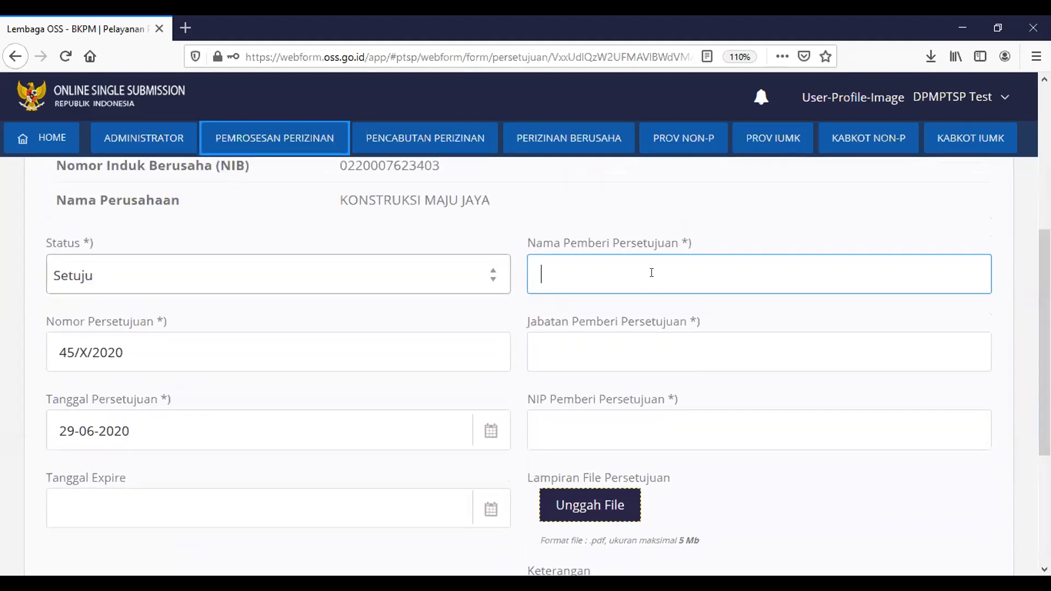
pyautogui.write('Rizal')
pyautogui.click(586, 347)
pyautogui.write('Kabid')
pyautogui.click(559, 418)
pyautogui.write('1234')
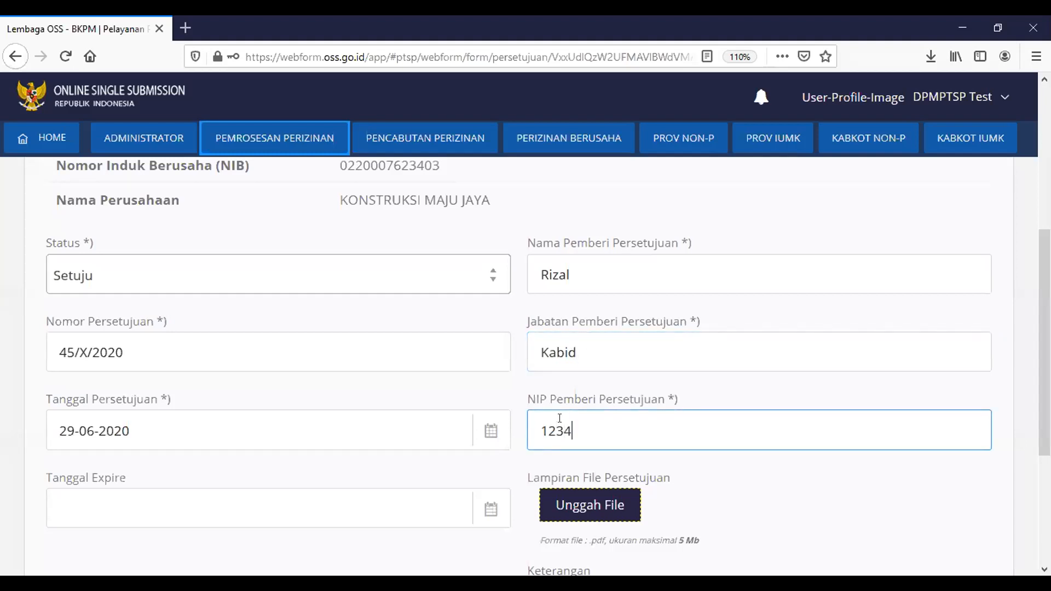
pyautogui.write('4444444444444444444')
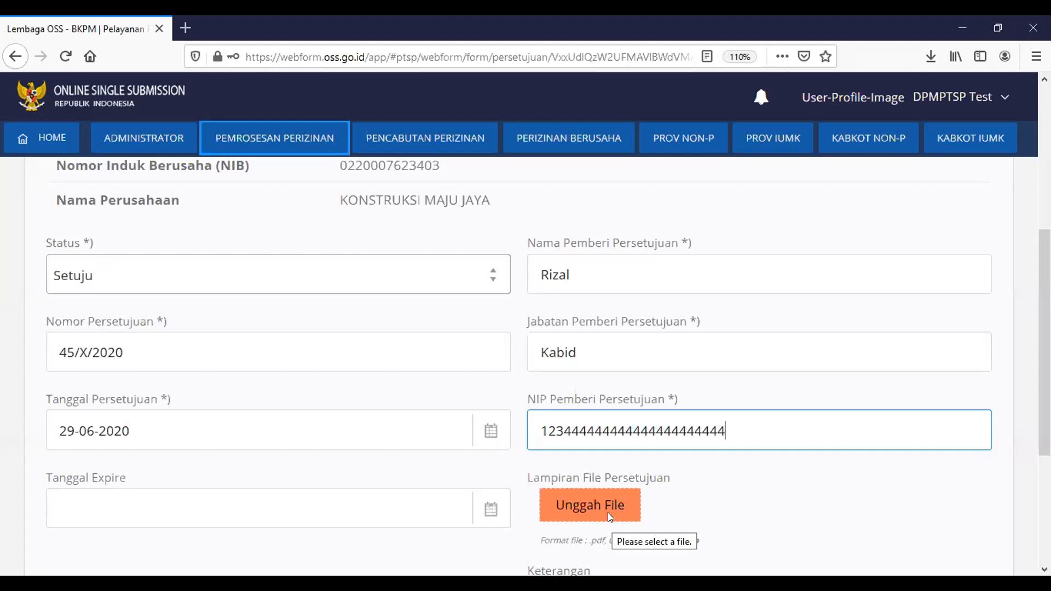
# Upload the PerBKPM OSS attachment PDF as the approval document
pyautogui.click(608, 512)
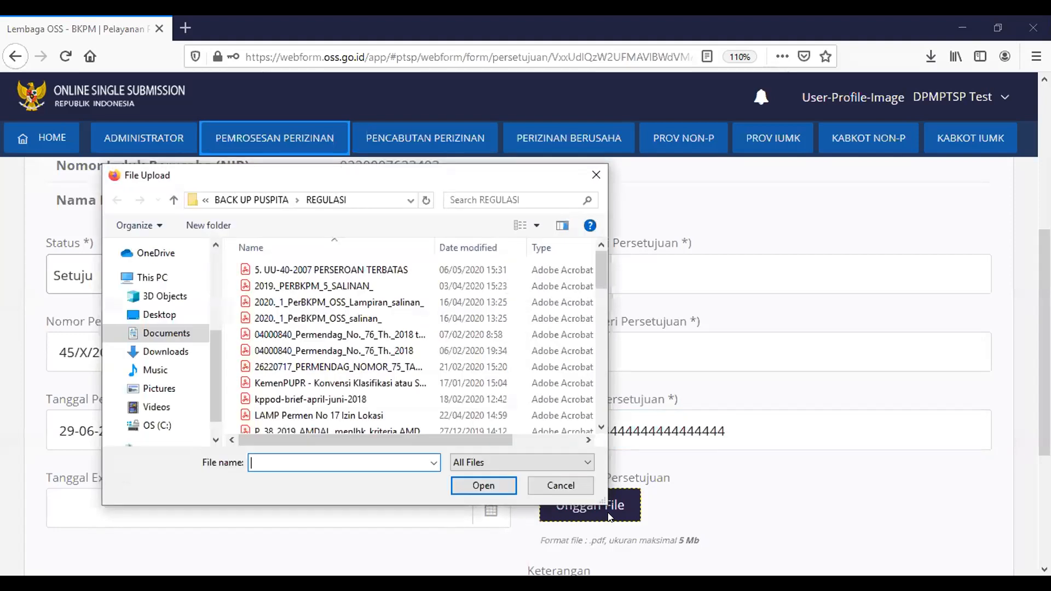
pyautogui.click(326, 295)
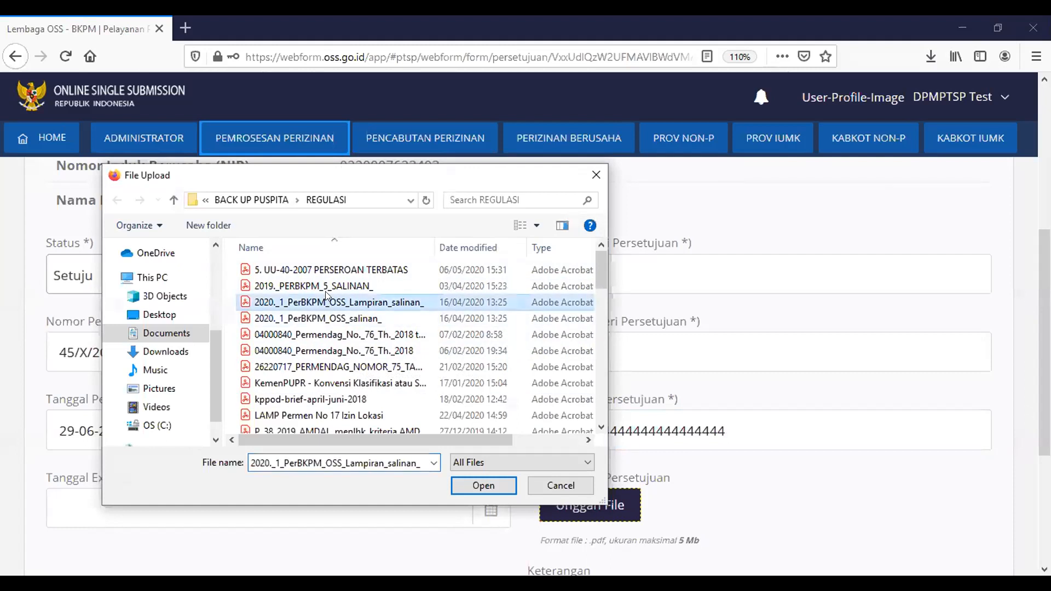
pyautogui.click(484, 486)
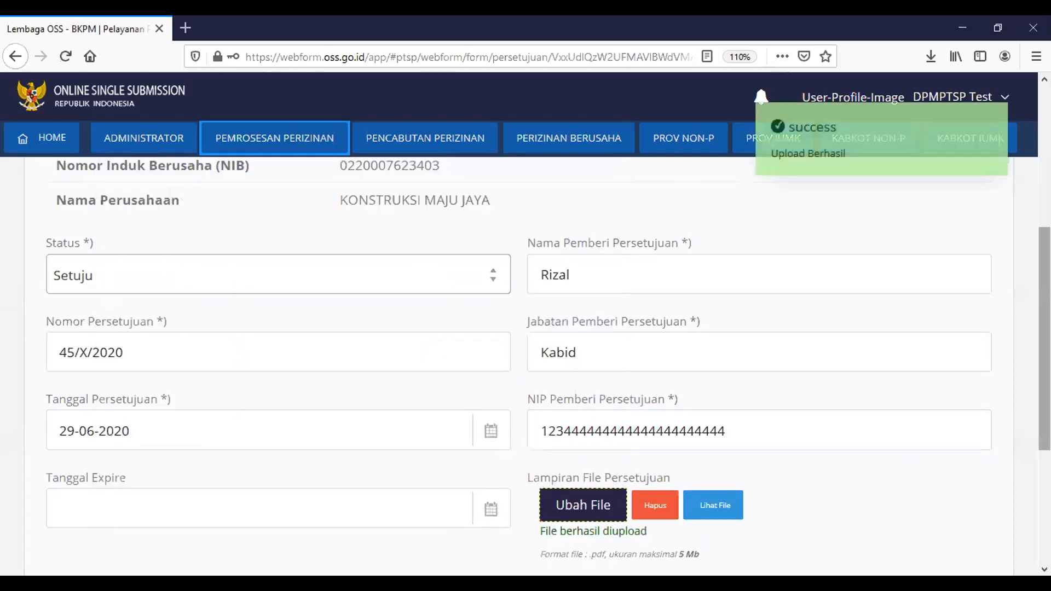
# Add the remark 'sudah memenuhi persyaratan teknis dan administratif' and approve the application
pyautogui.scroll(-5, 1012, 466)
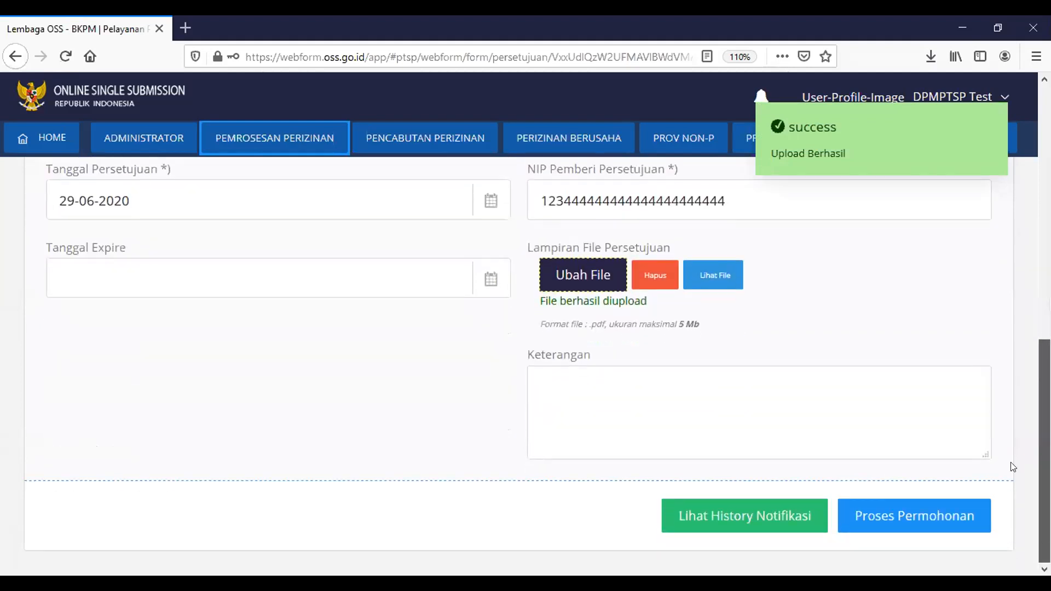
pyautogui.click(663, 381)
pyautogui.write('sudah memenuhi')
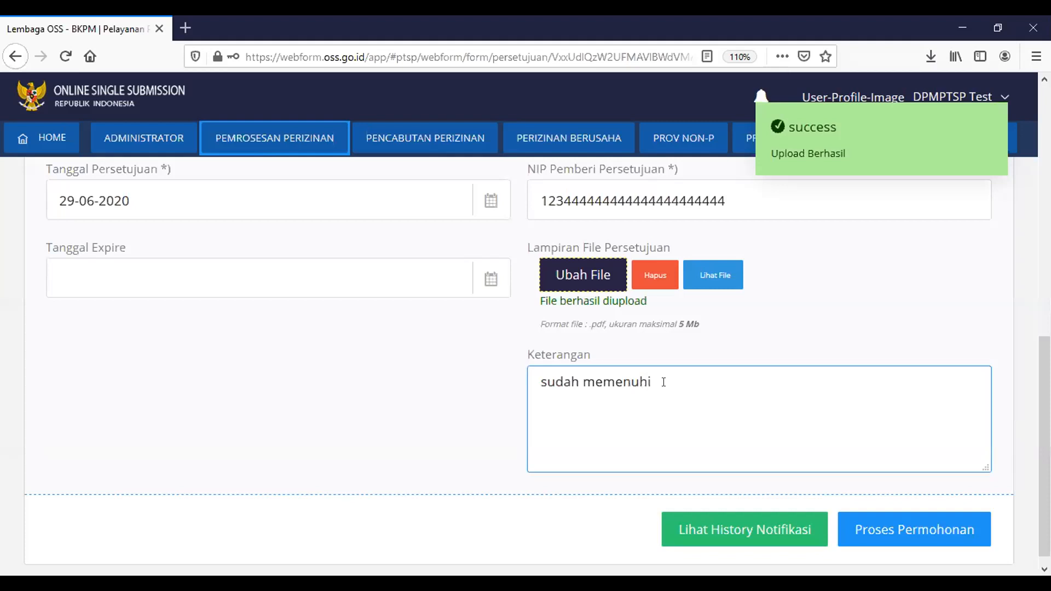
pyautogui.write(' persyaratan teknis dan ')
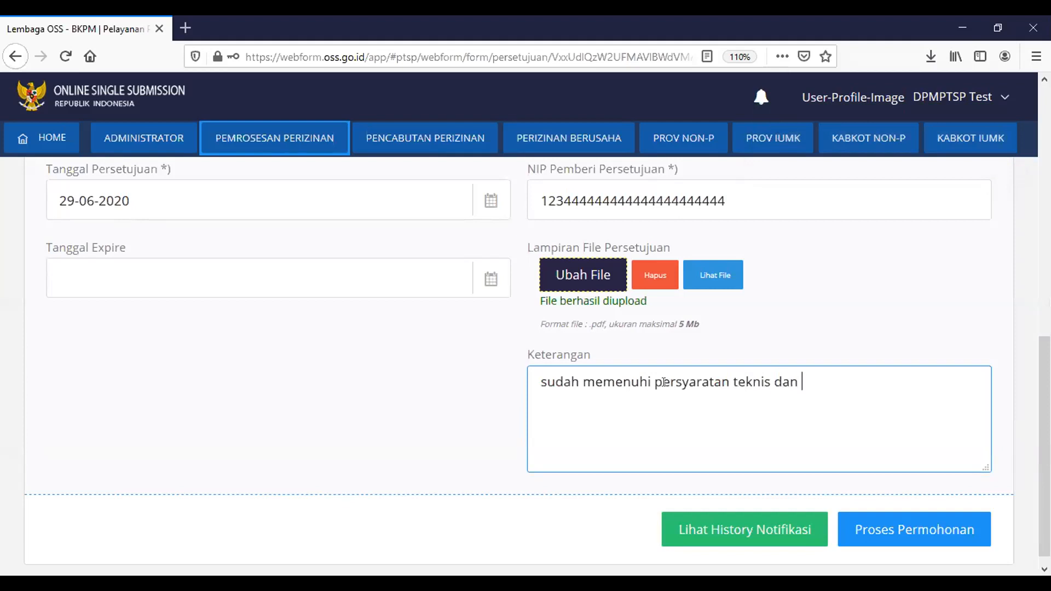
pyautogui.write('administratif')
pyautogui.click(909, 523)
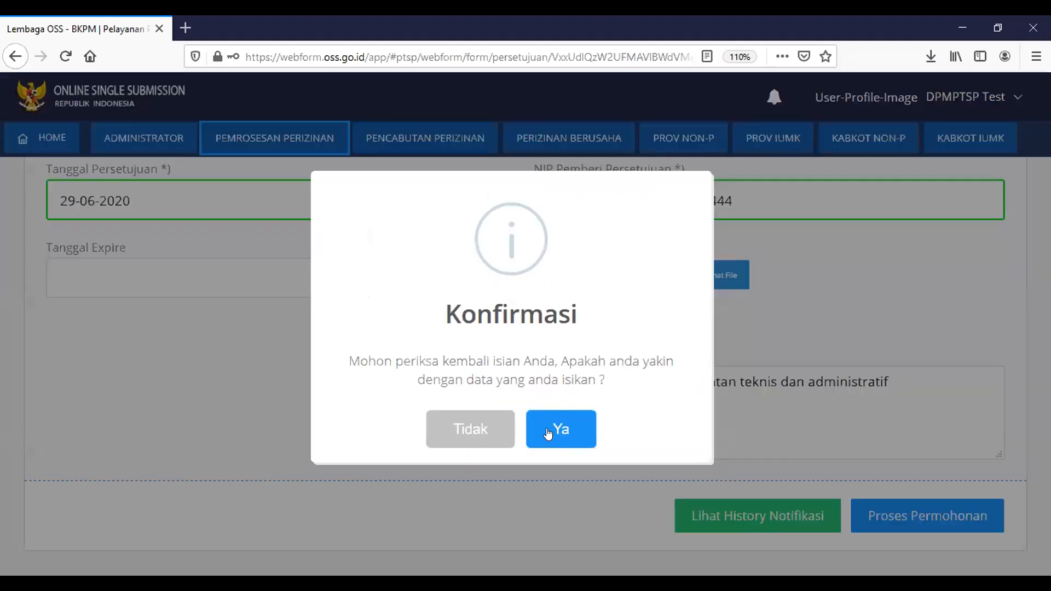
pyautogui.click(547, 428)
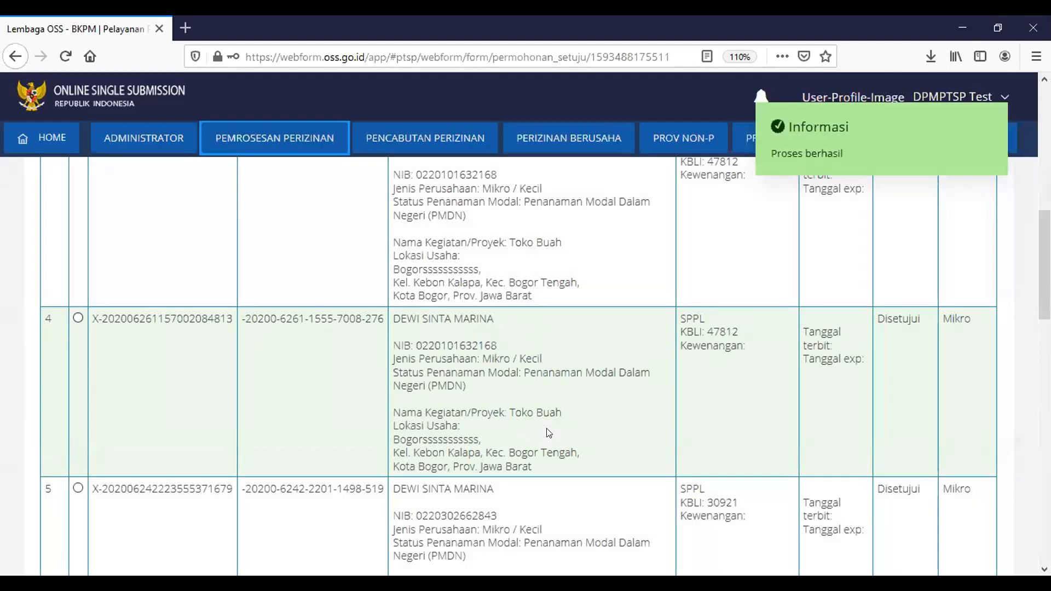
pyautogui.scroll(8, 548, 433)
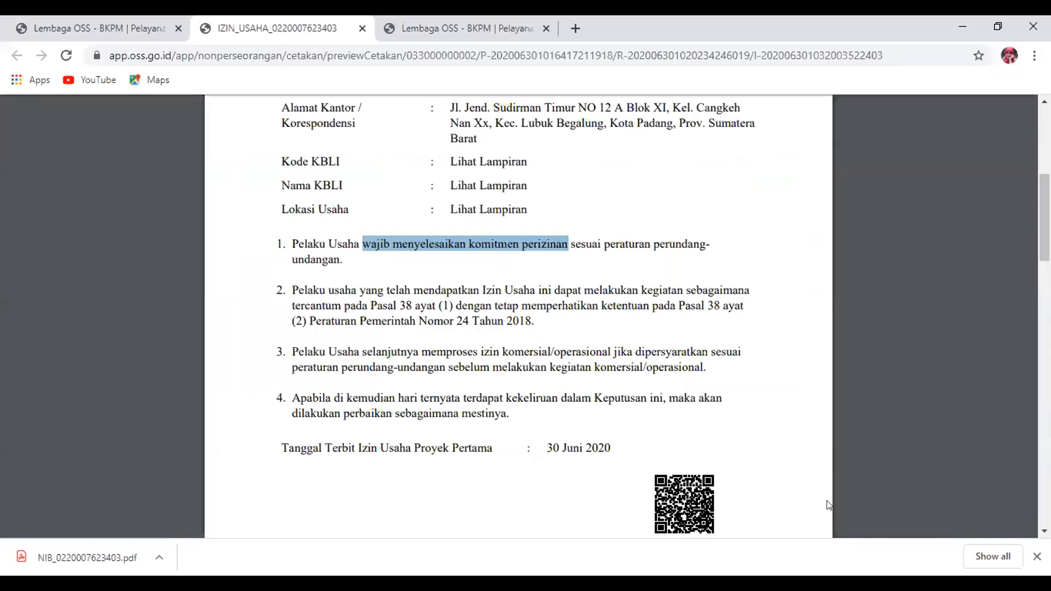
# In the OSS portal, go to Permohonan > Non Perseorangan > Perizinan Berusaha > Izin Usaha
pyautogui.hotkey('ctrl', '1')
pyautogui.click(60, 160)
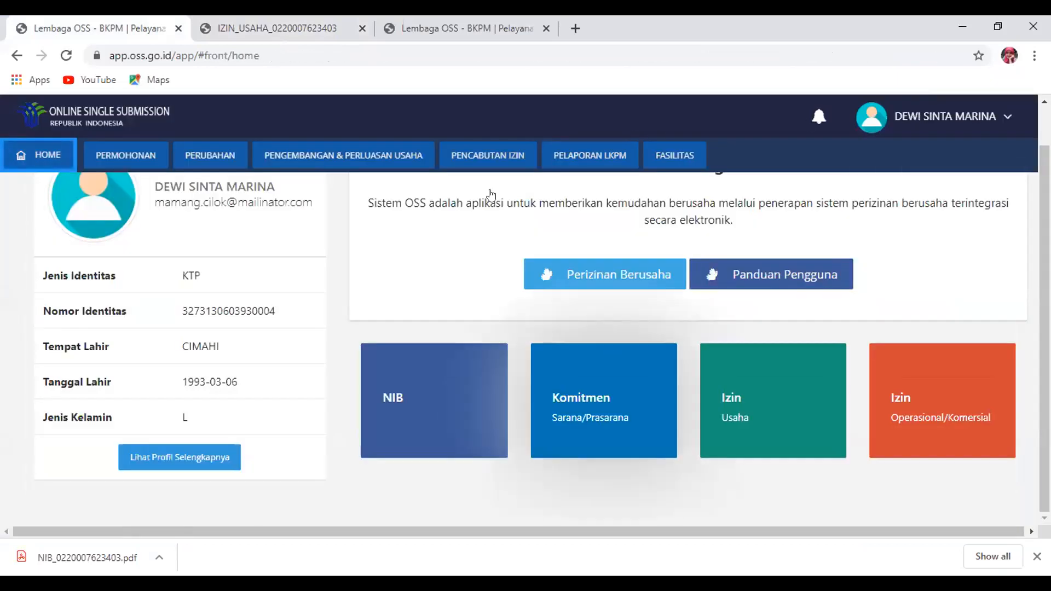
pyautogui.moveTo(143, 157)
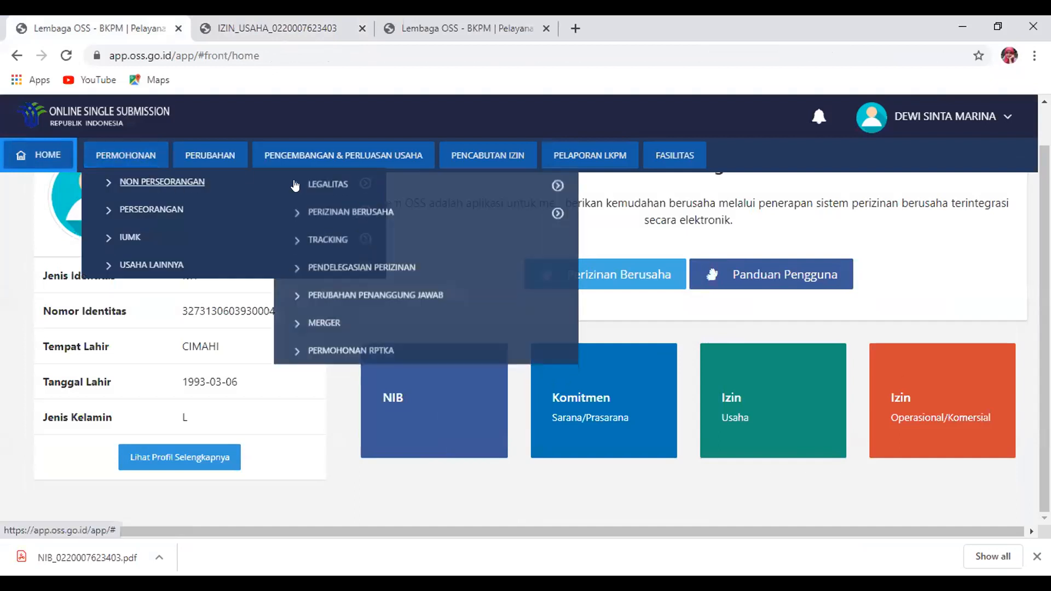
pyautogui.moveTo(189, 183)
pyautogui.moveTo(350, 209)
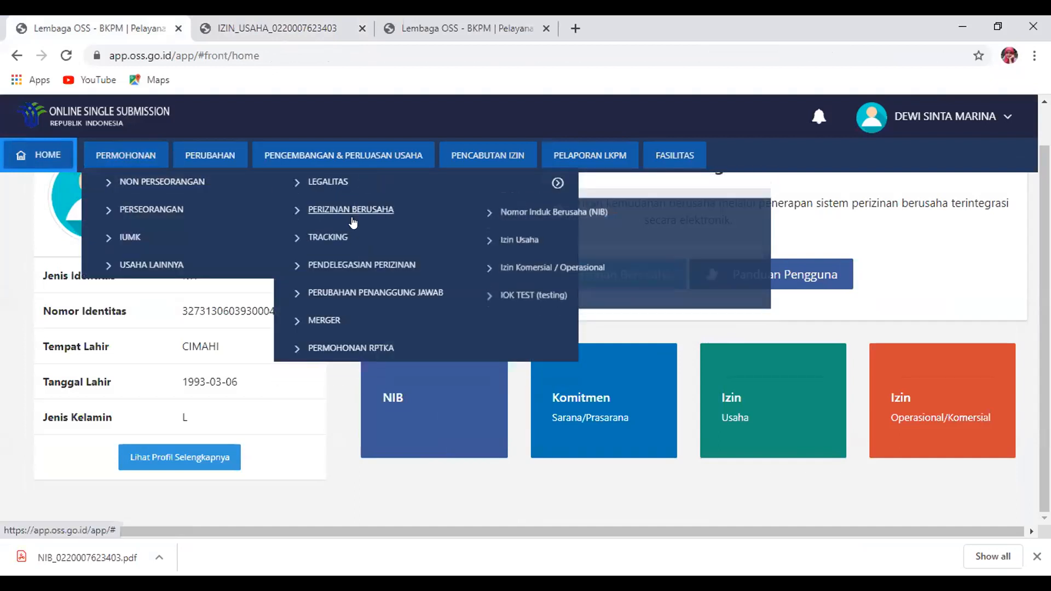
pyautogui.click(504, 237)
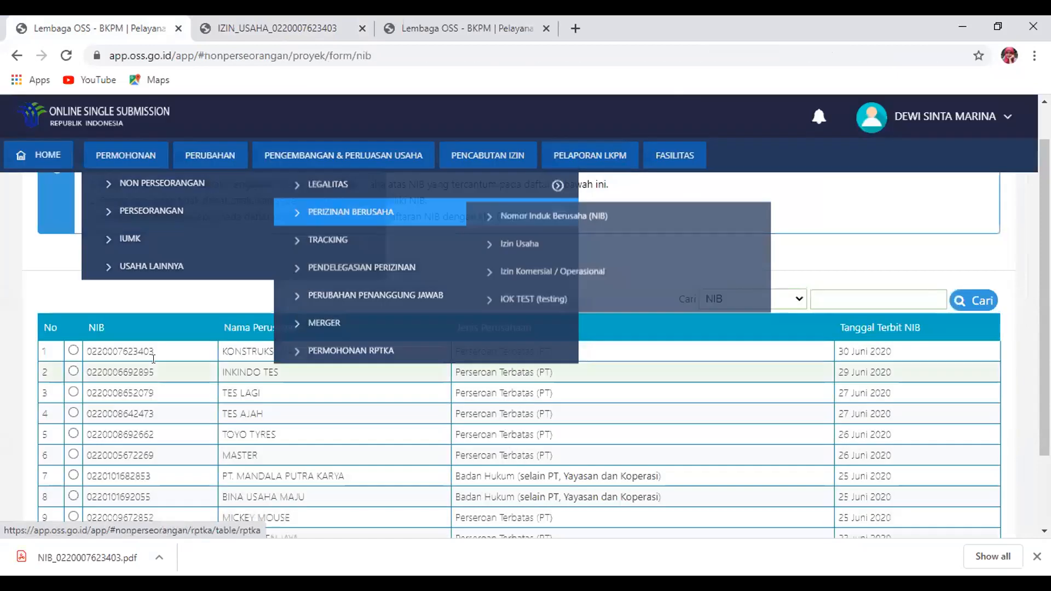
# Pick the first NIB and preview its Izin Usaha Jasa Konstruksi permit PDF
pyautogui.click(111, 374)
pyautogui.click(110, 309)
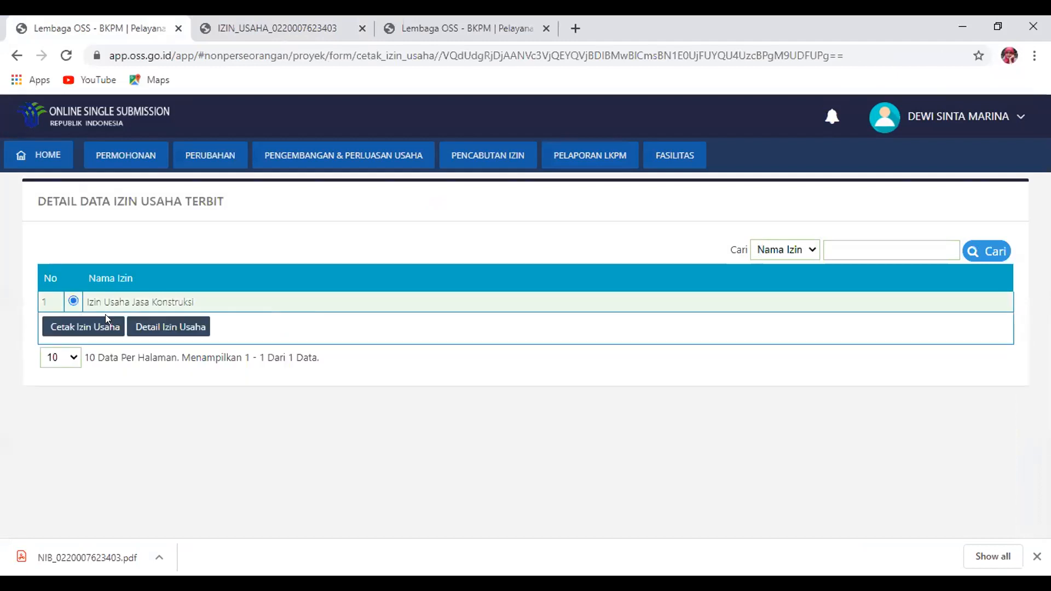
pyautogui.click(100, 327)
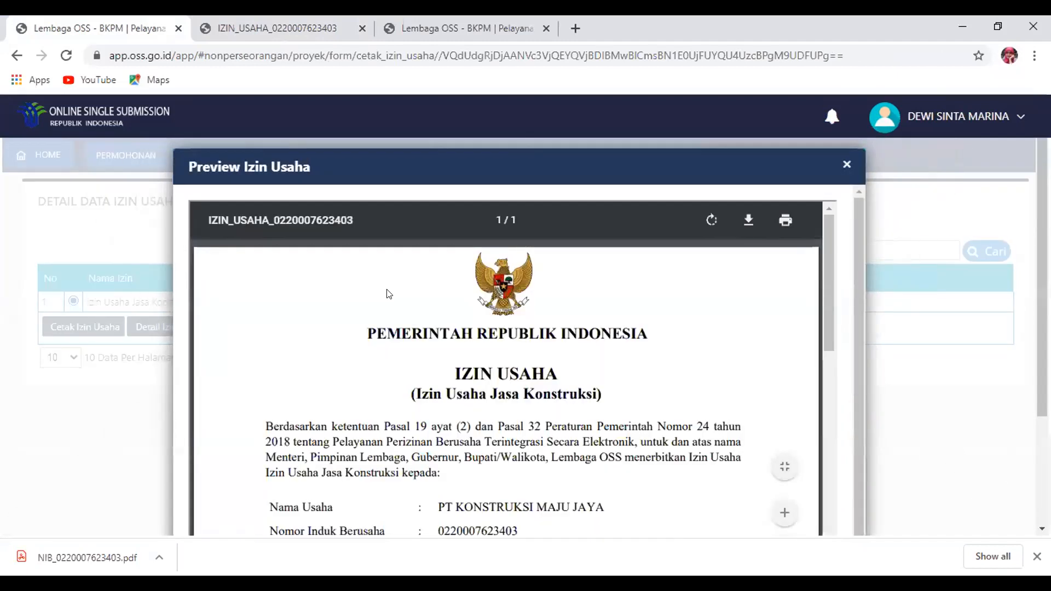
pyautogui.scroll(-3, 963, 219)
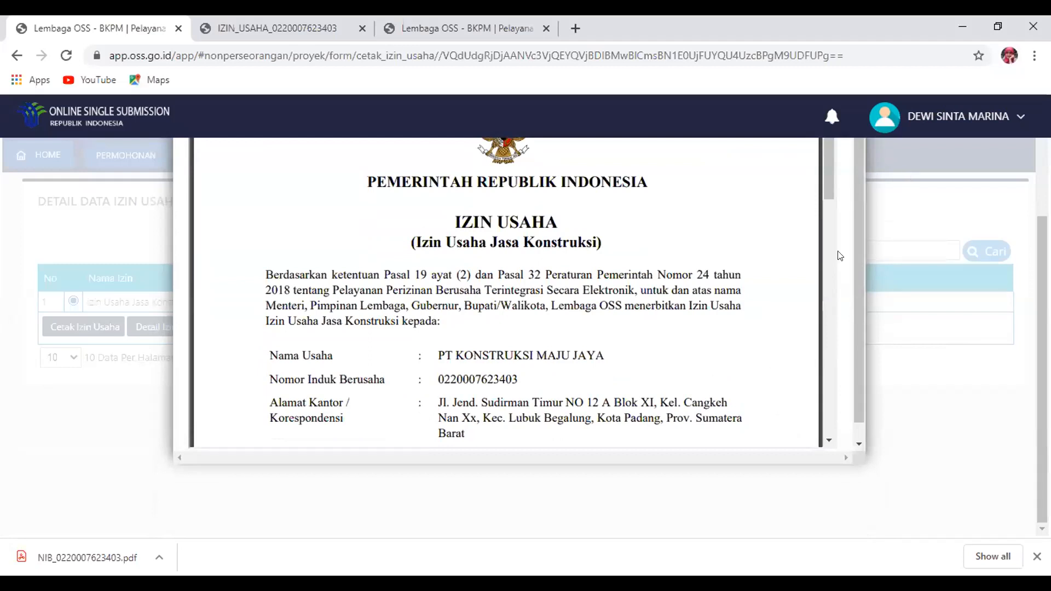
pyautogui.scroll(-5, 840, 262)
pyautogui.scroll(-1, 842, 285)
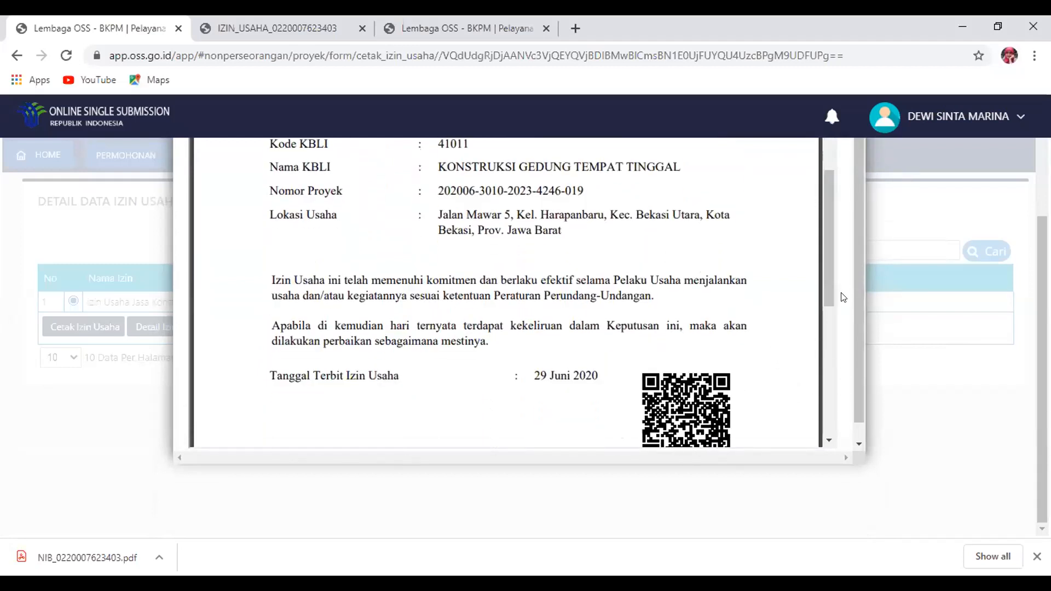